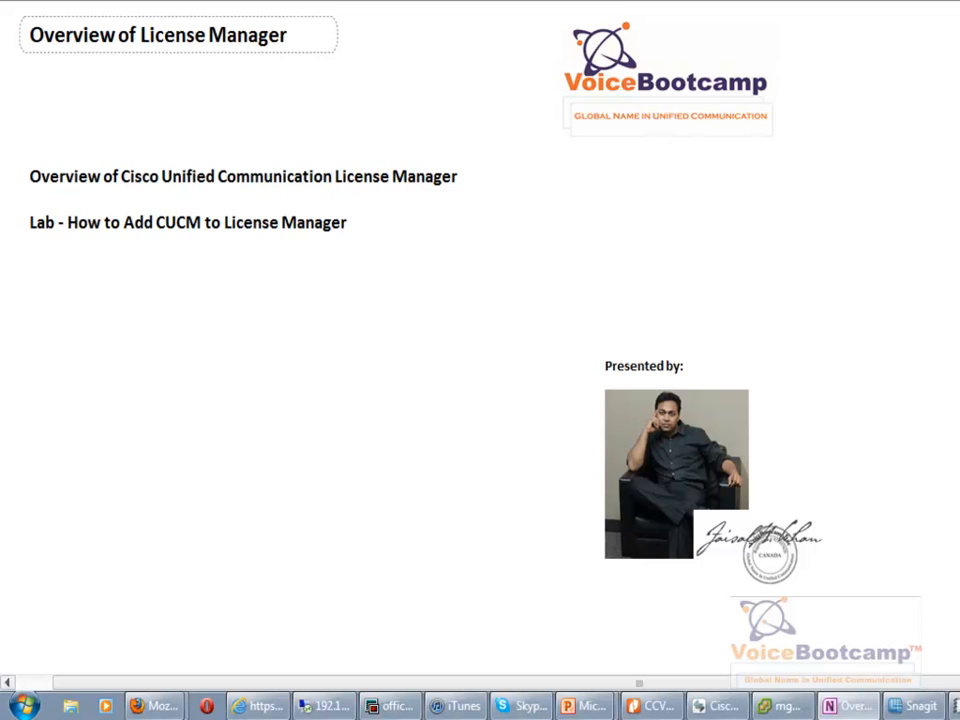
# Switch from the OneNote overview notes to the browser showing the Cisco Installed Applications page.
pyautogui.click(245, 706)
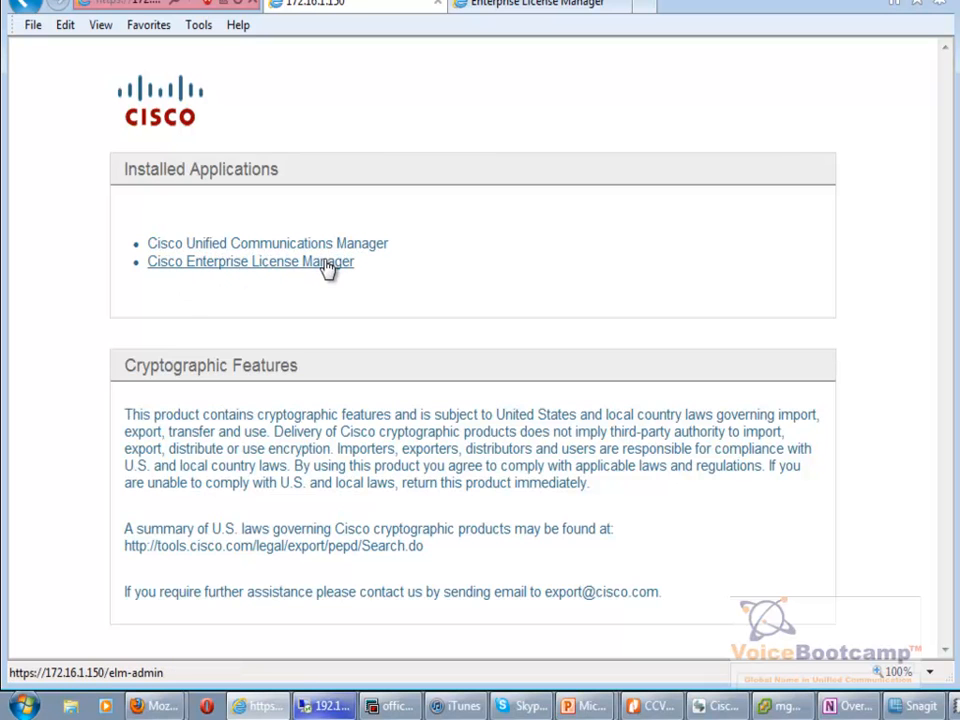
# Log in to Cisco Unified CM Administration as administrator with the account password.
pyautogui.click(357, 250)
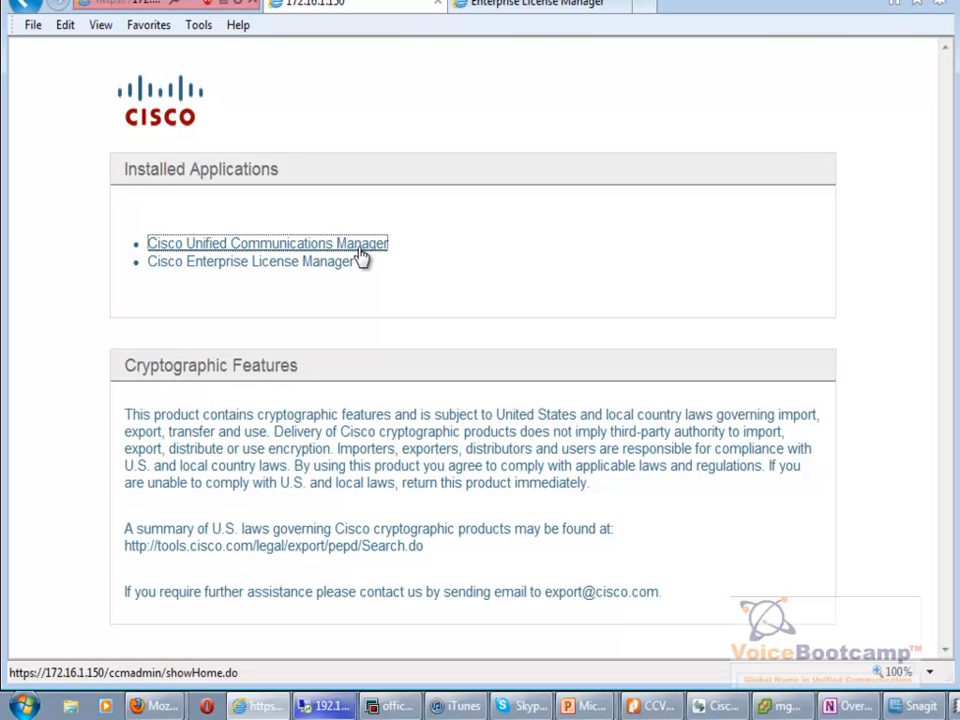
pyautogui.click(364, 288)
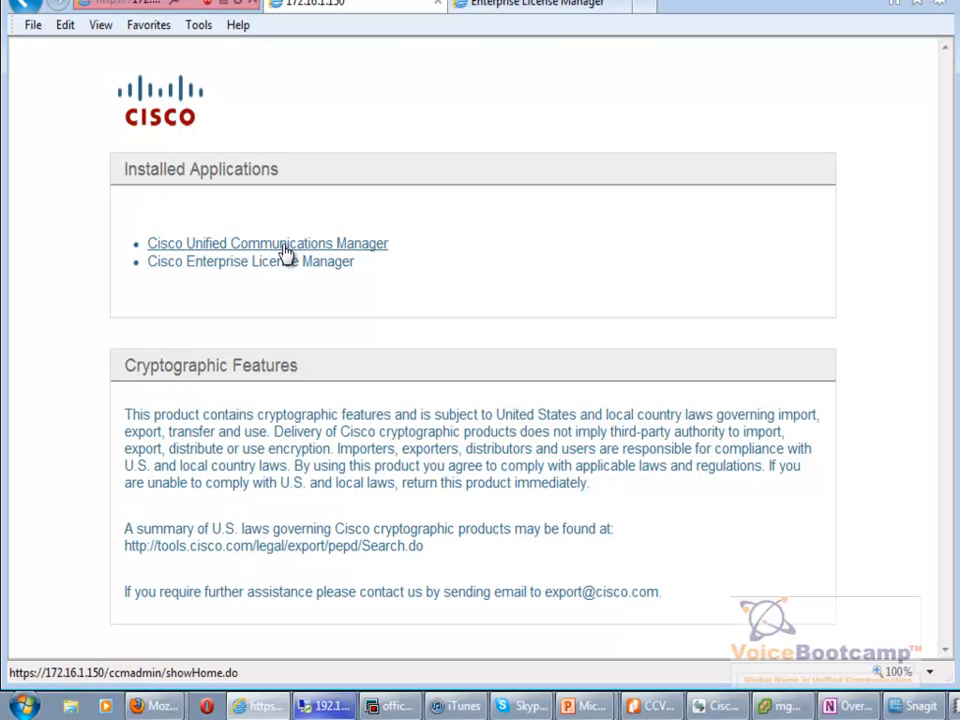
pyautogui.click(287, 254)
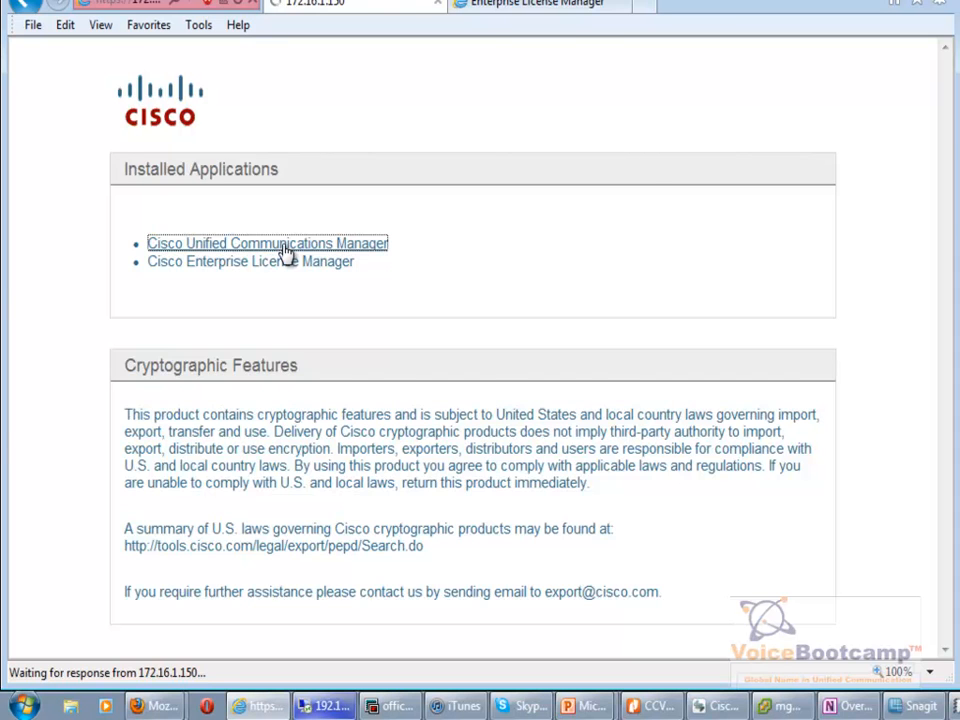
pyautogui.write('administrator')
pyautogui.press('Tab')
pyautogui.write('*************')
pyautogui.press('Return')
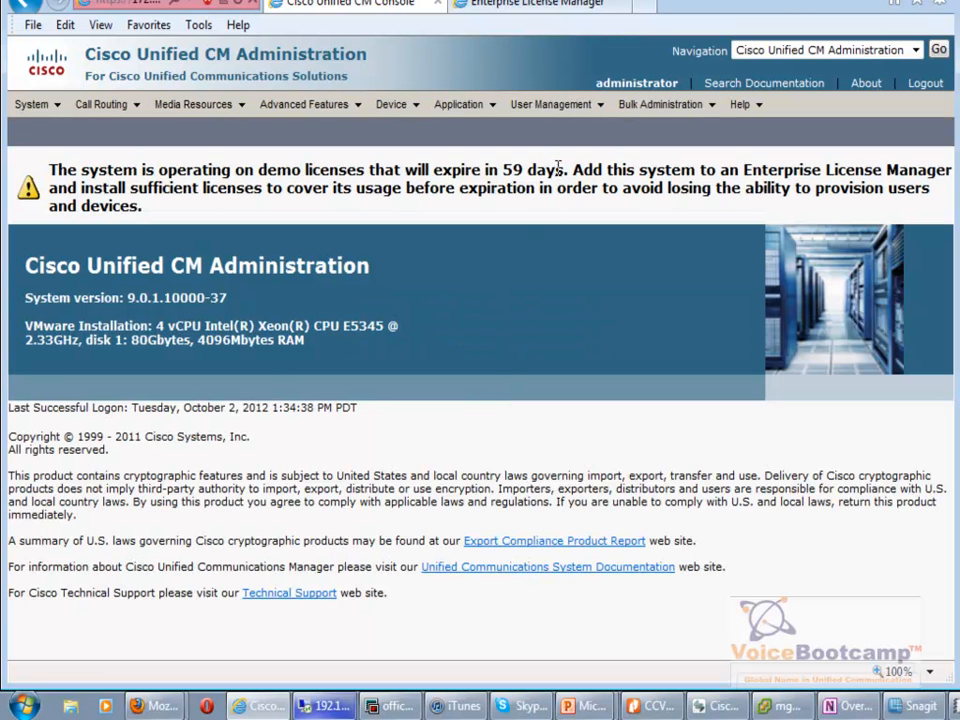
pyautogui.moveTo(565, 170); pyautogui.dragTo(50, 172)
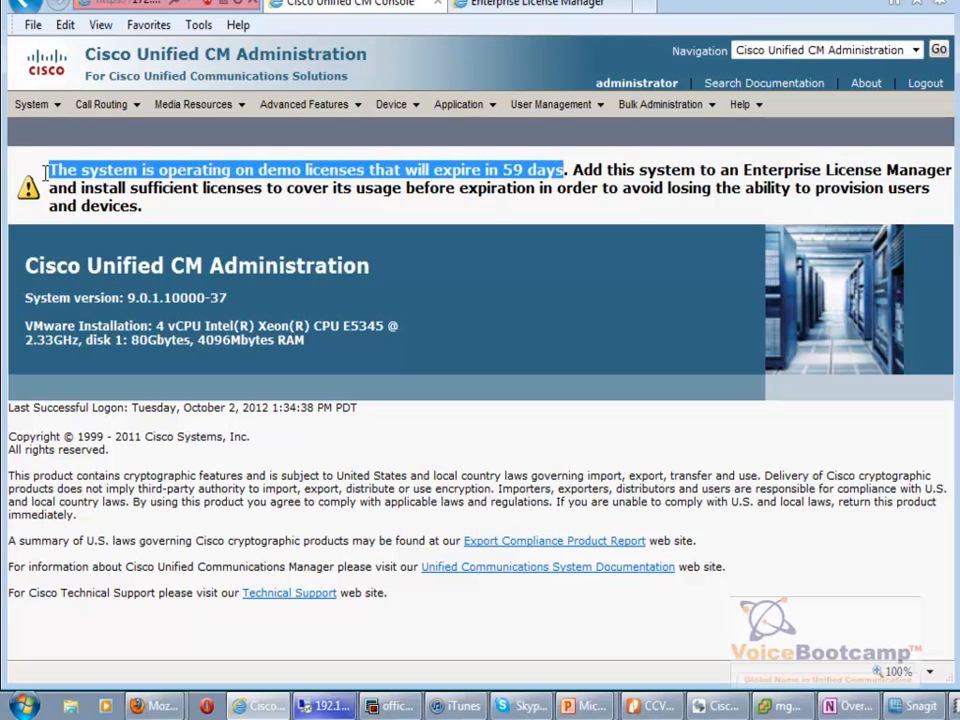
pyautogui.click(253, 214)
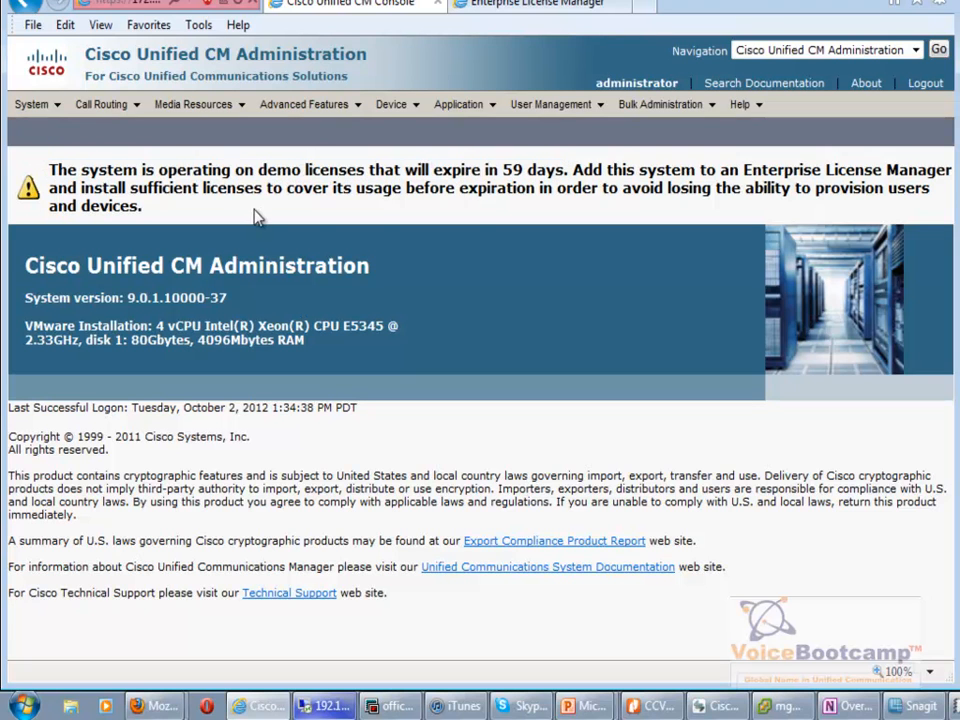
pyautogui.moveTo(575, 172); pyautogui.dragTo(918, 178)
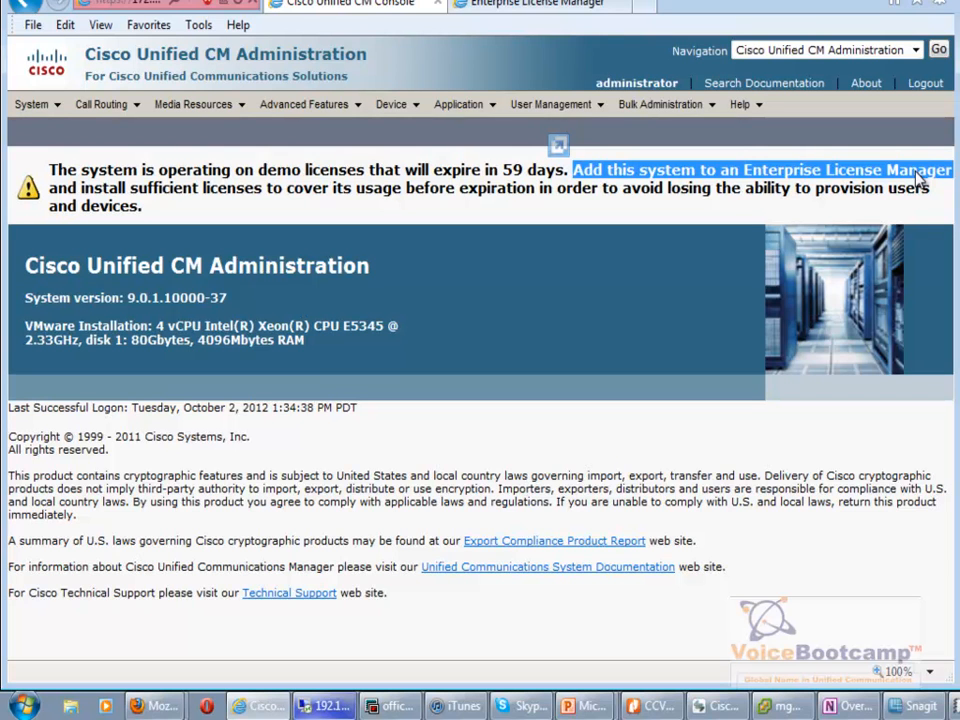
pyautogui.click(657, 290)
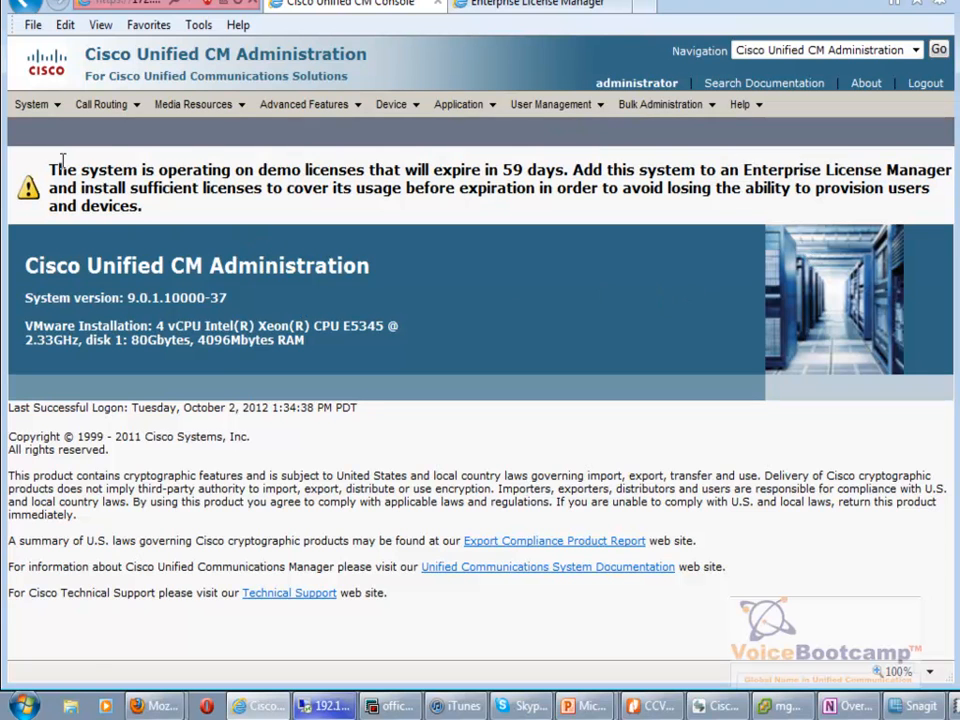
pyautogui.moveTo(31, 104)
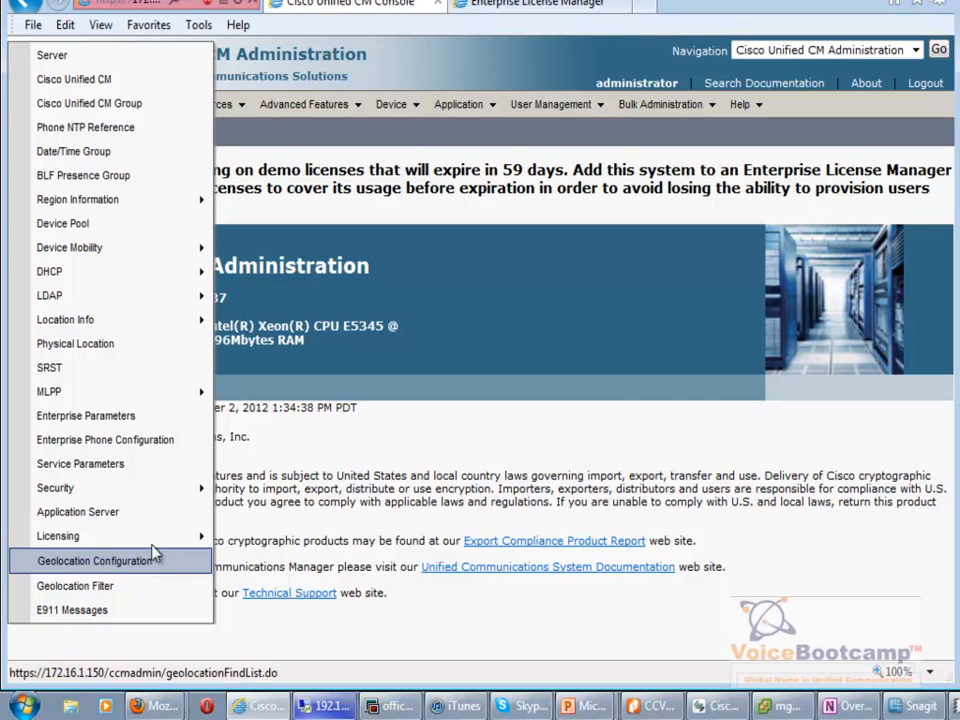
# Open System > Licensing > License Usage Report and review its zero usage for all license types.
pyautogui.moveTo(155, 546)
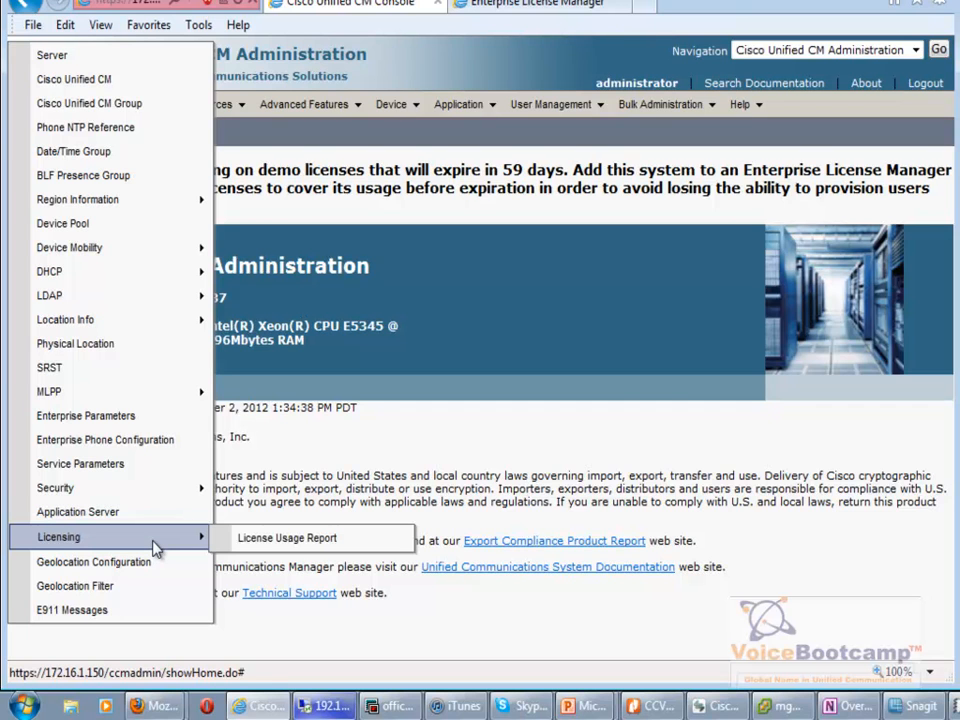
pyautogui.click(286, 541)
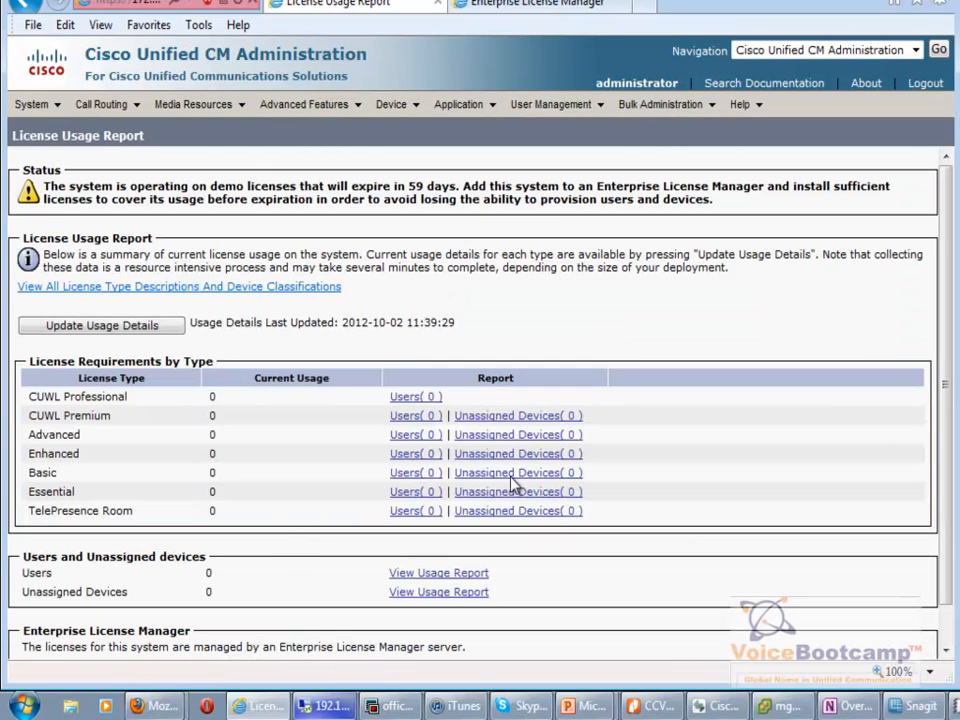
pyautogui.moveTo(948, 224); pyautogui.dragTo(957, 275)
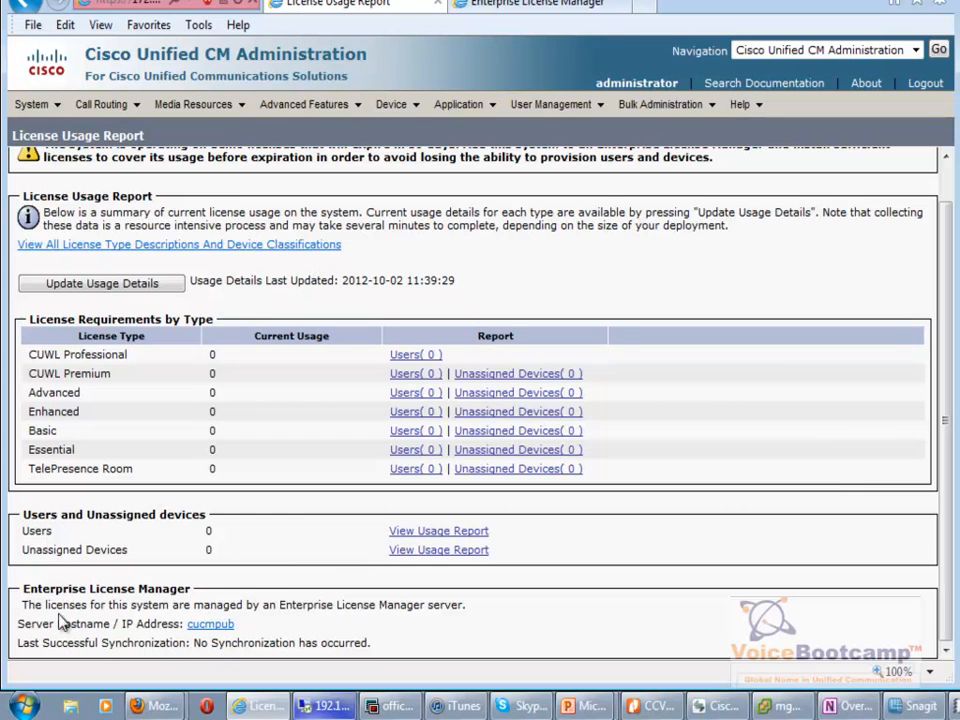
pyautogui.moveTo(22, 589); pyautogui.dragTo(193, 589)
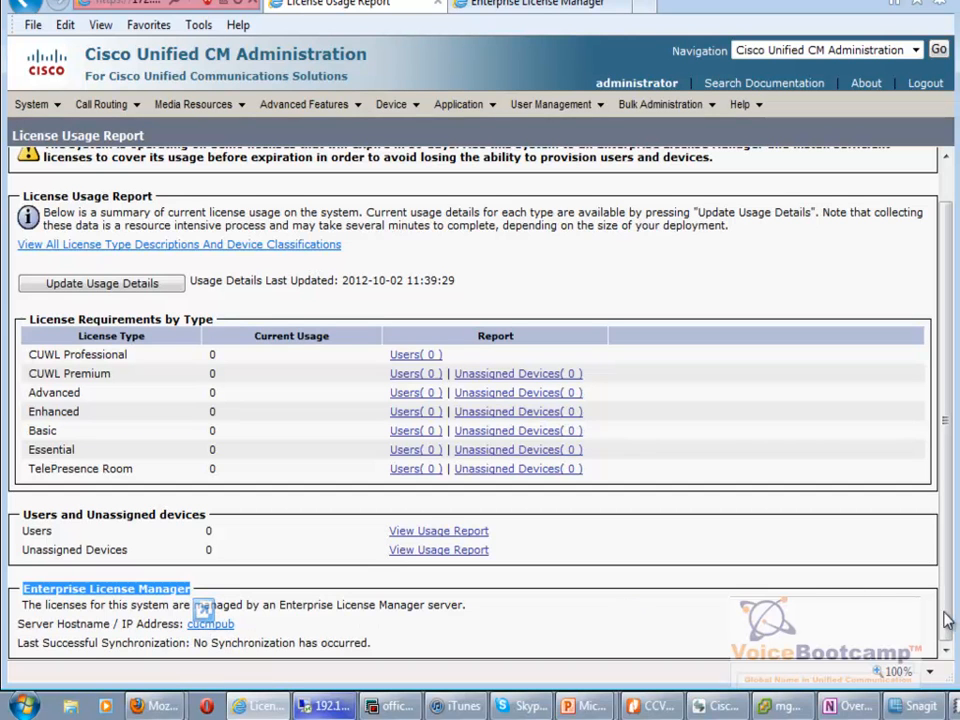
pyautogui.scroll(2, 940, 620)
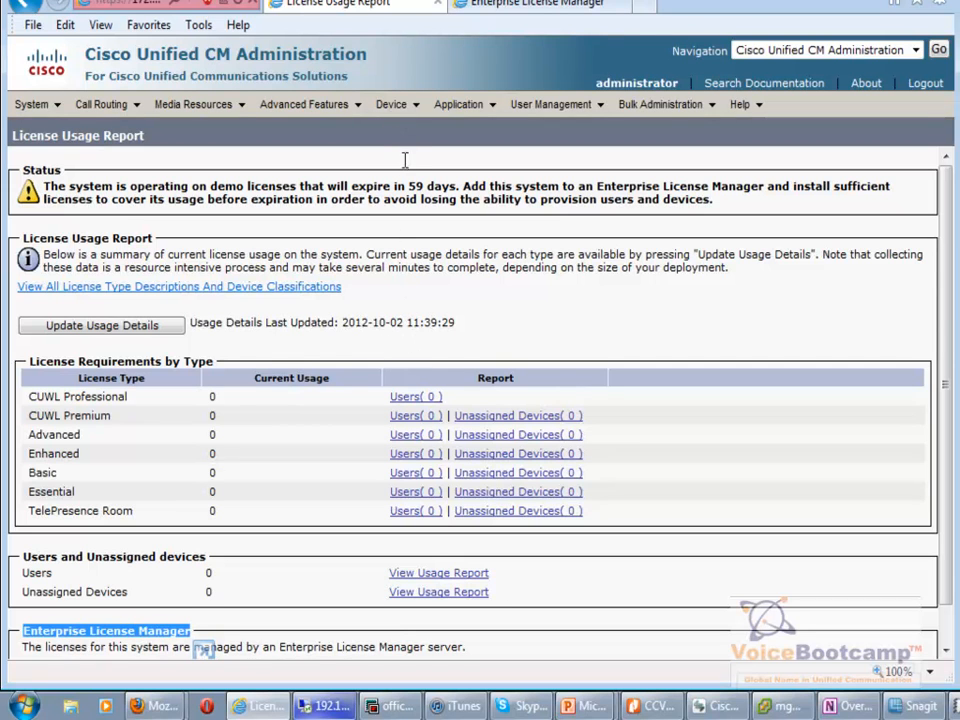
# List all phones under Device > Phone: a registered CIPC and an unregistered 7965.
pyautogui.moveTo(396, 107)
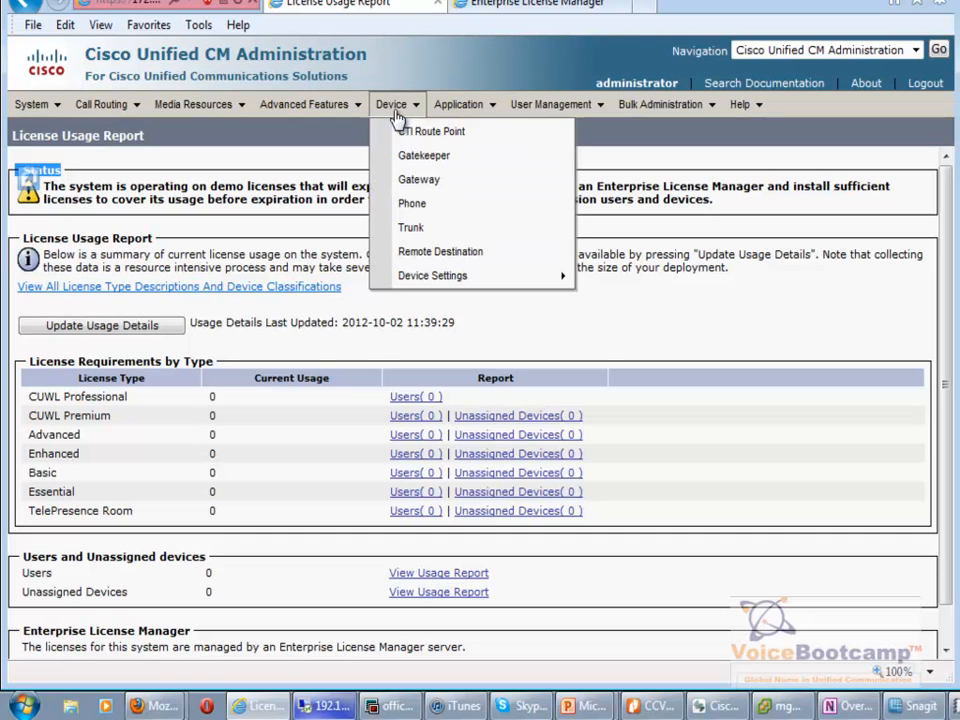
pyautogui.click(440, 214)
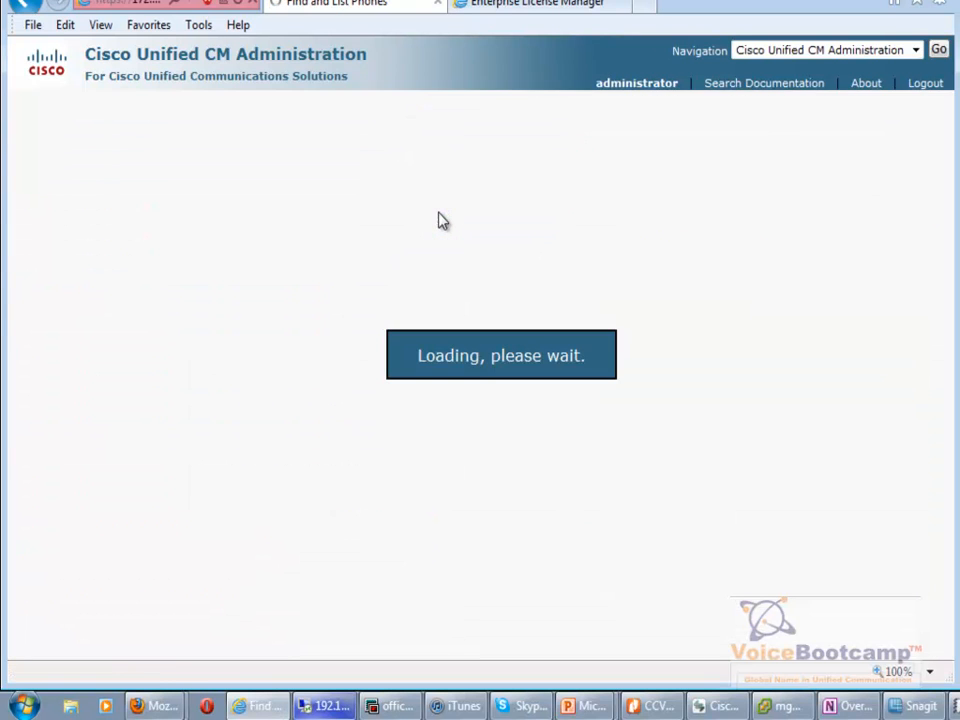
pyautogui.click(540, 242)
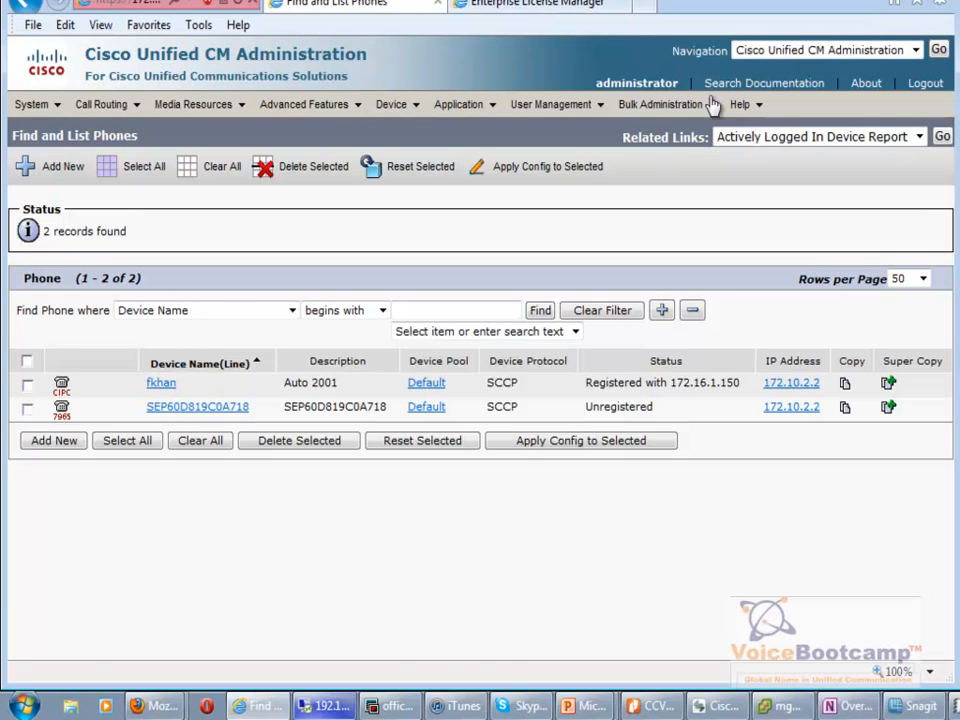
pyautogui.click(824, 50)
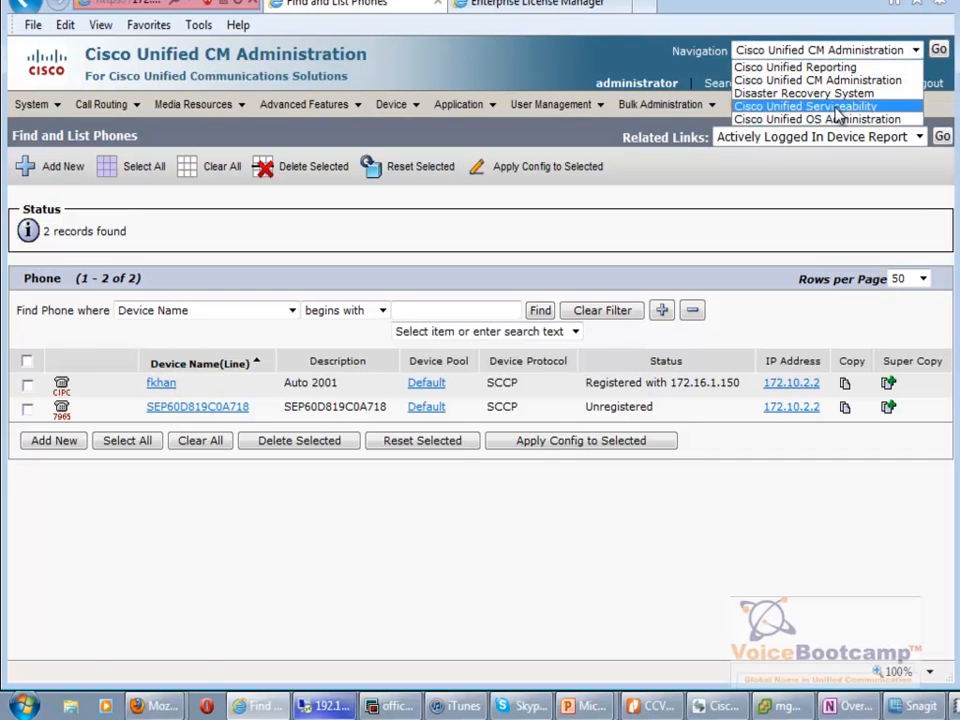
# Go to Cisco Unified Serviceability and load Service Activation for server 172.16.1.150.
pyautogui.click(782, 106)
pyautogui.click(940, 52)
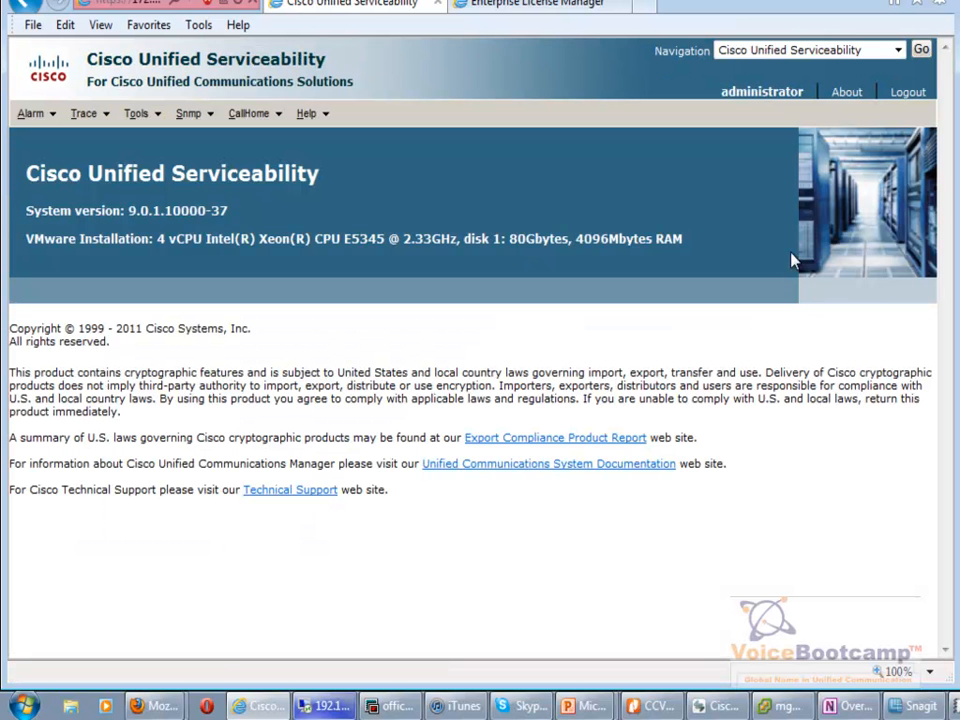
pyautogui.moveTo(140, 122)
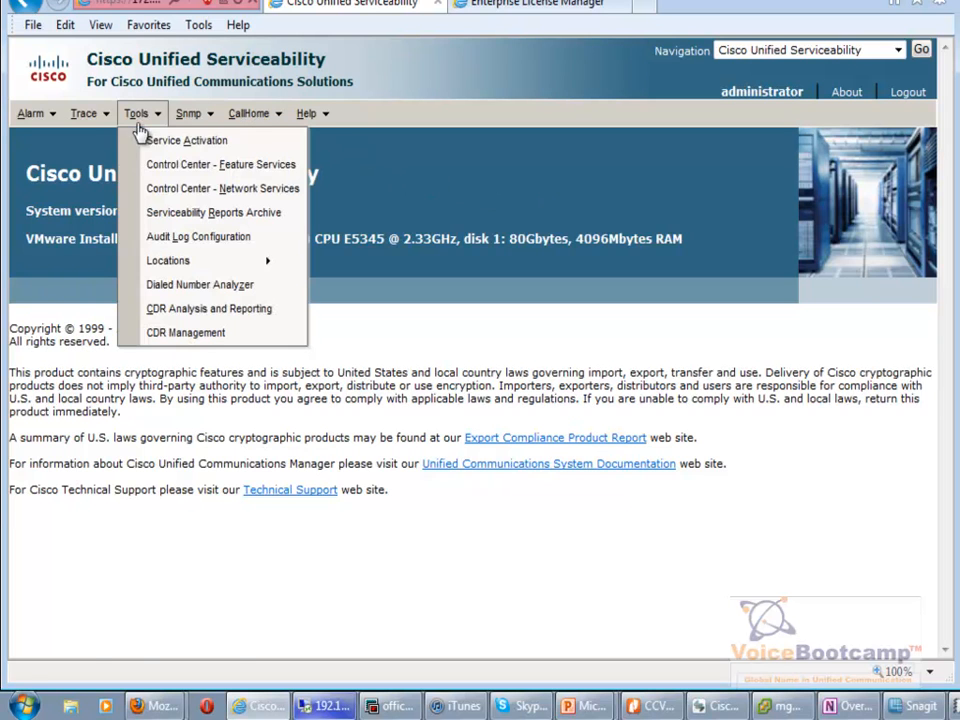
pyautogui.click(187, 148)
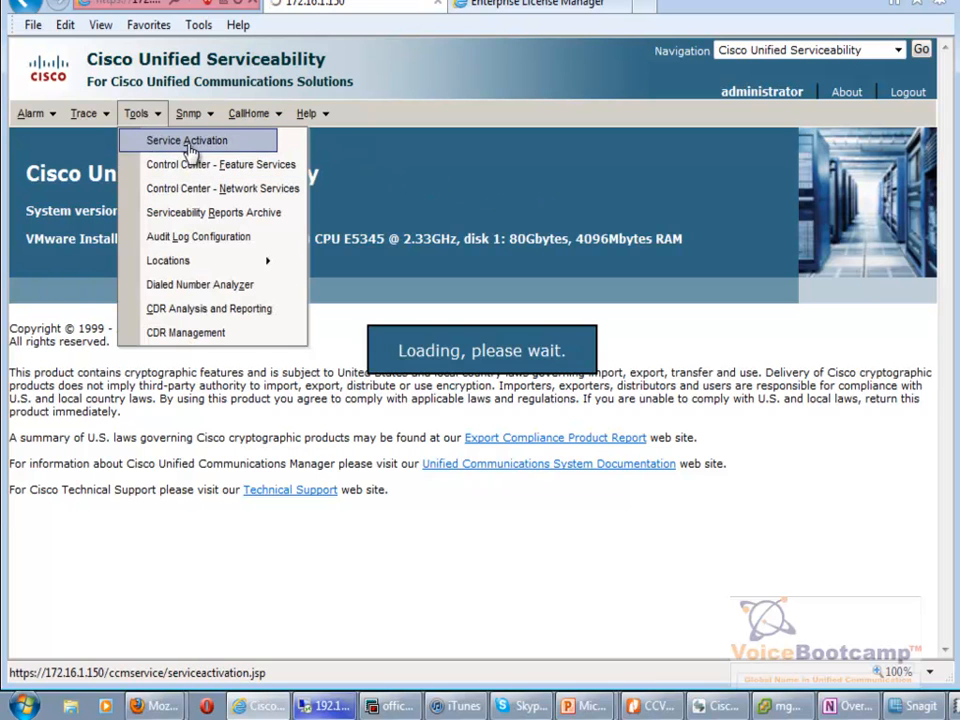
pyautogui.click(195, 201)
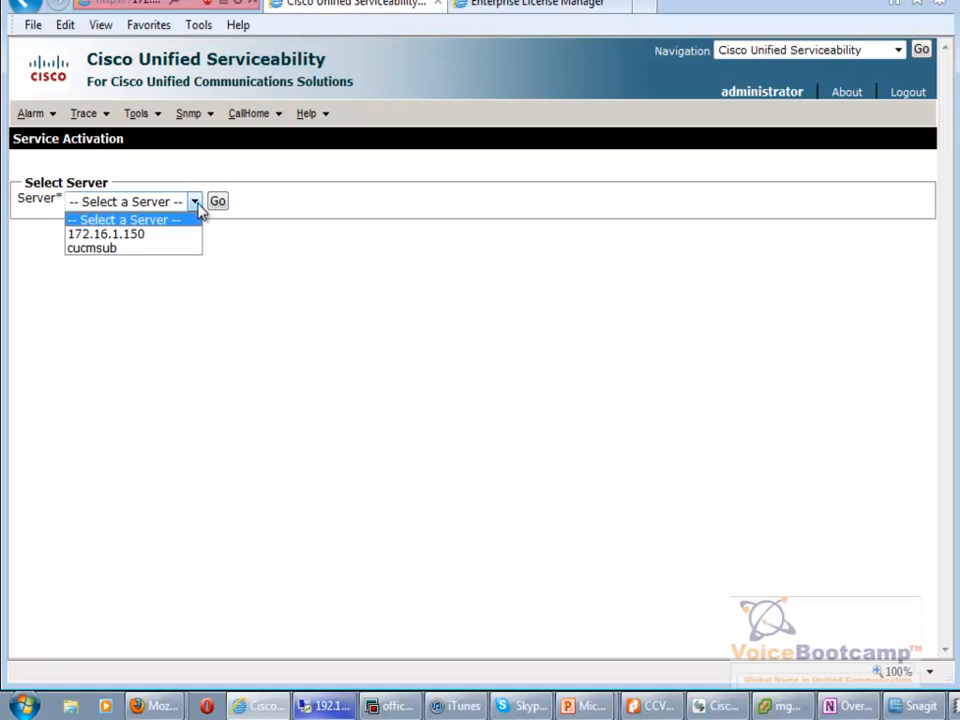
pyautogui.click(178, 233)
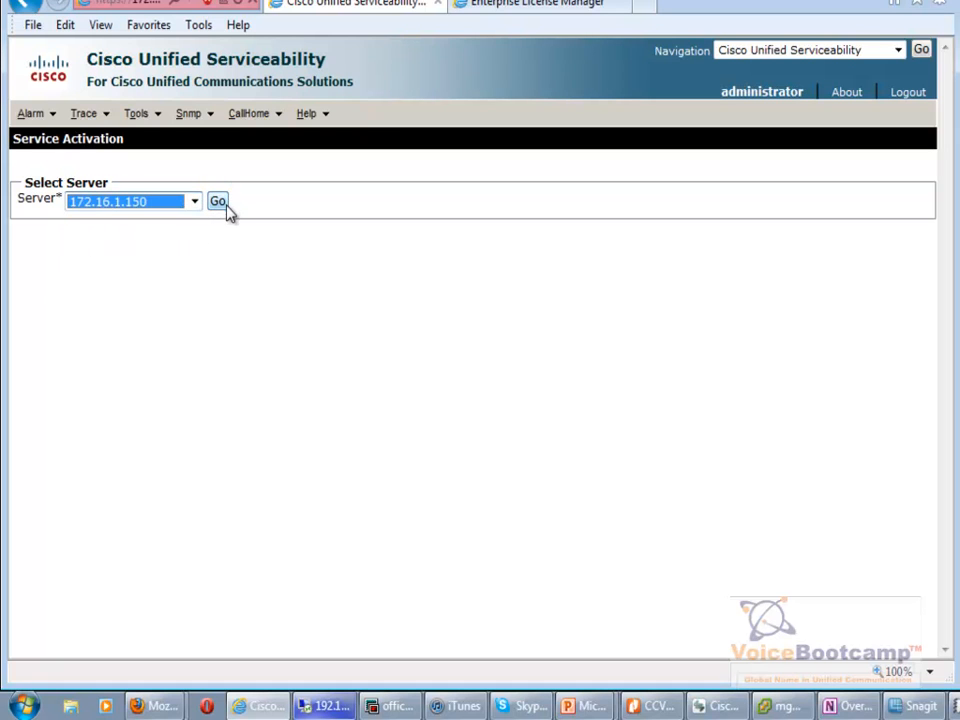
pyautogui.click(225, 205)
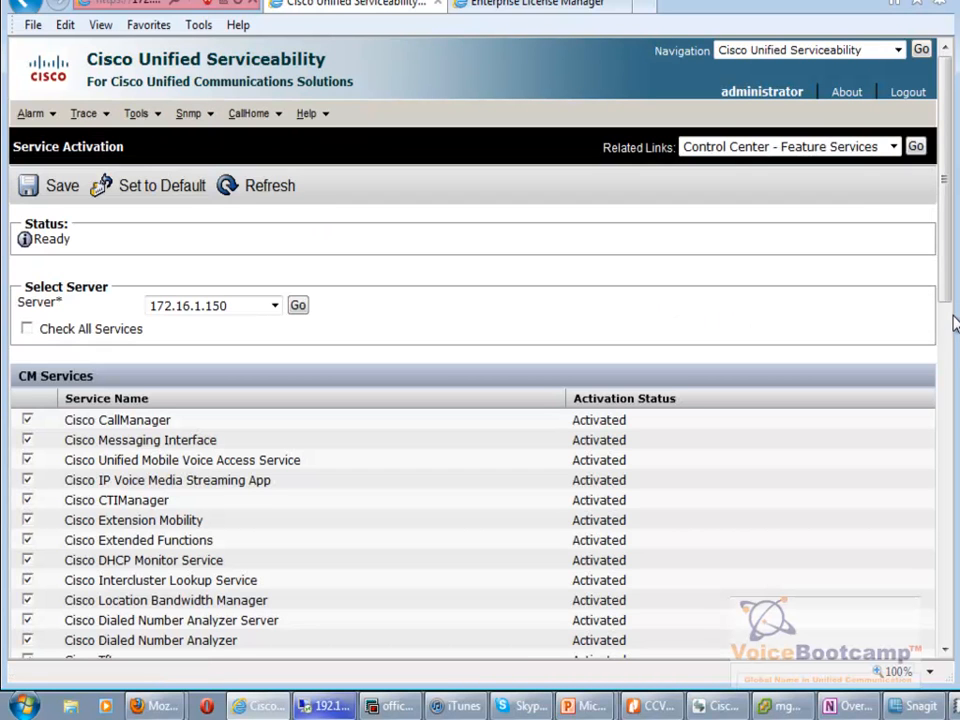
# Scroll through the activated services, then switch to the Enterprise License Manager login tab.
pyautogui.moveTo(954, 272)
pyautogui.mouseDown()
pyautogui.moveTo(957, 553)
pyautogui.moveTo(957, 273)
pyautogui.mouseUp()
pyautogui.scroll(-3, 954, 212)
pyautogui.scroll(-2, 213, 475)
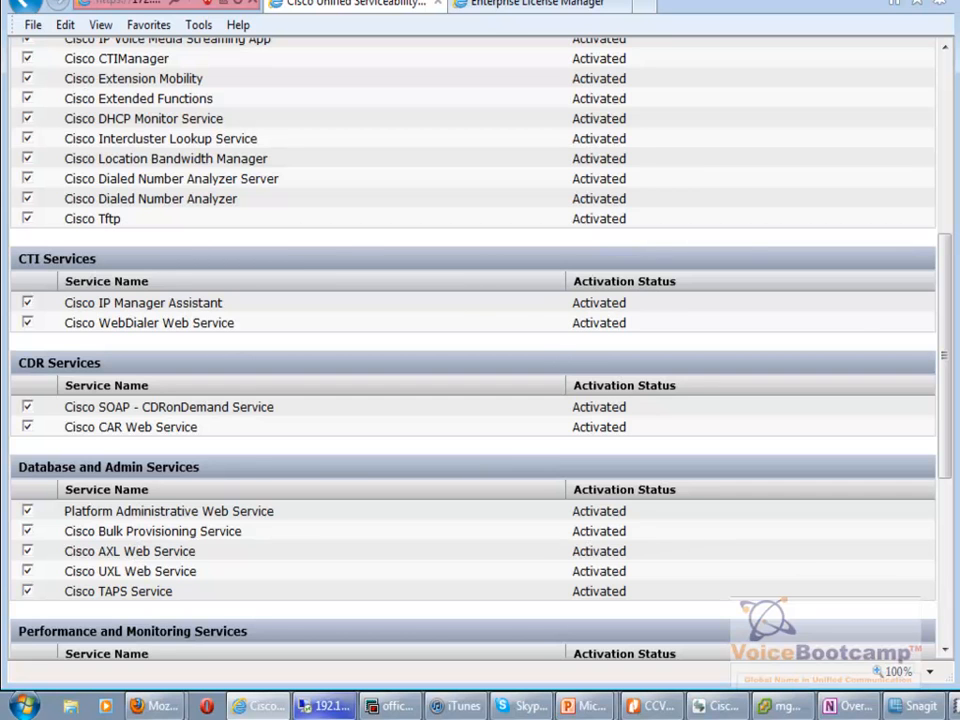
pyautogui.click(508, 8)
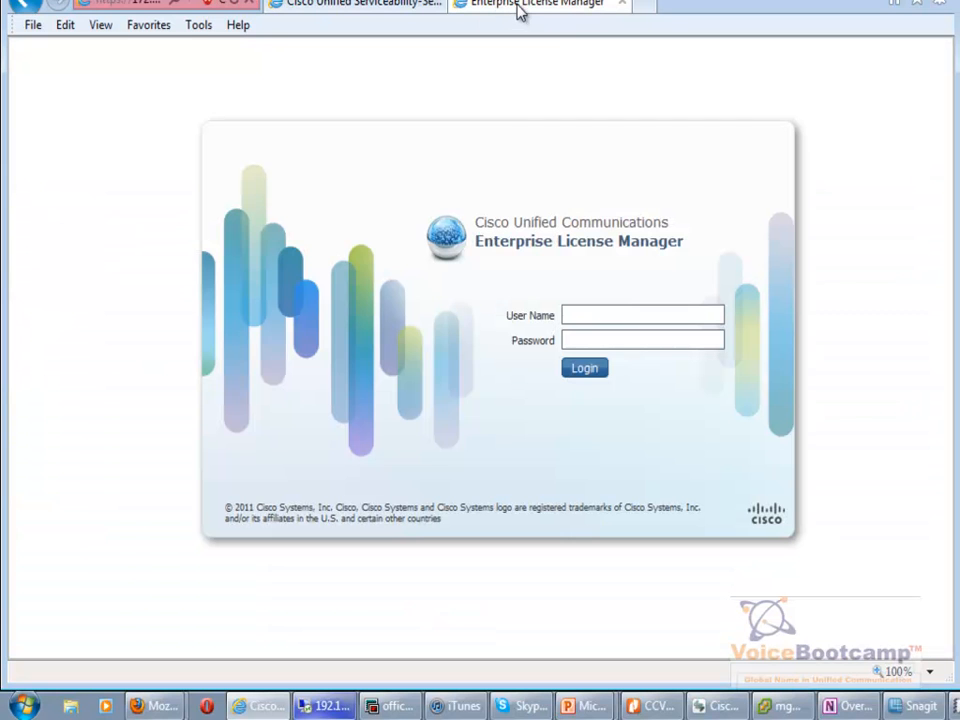
# Log in to Enterprise License Manager as administrator with the account password.
pyautogui.click(633, 315)
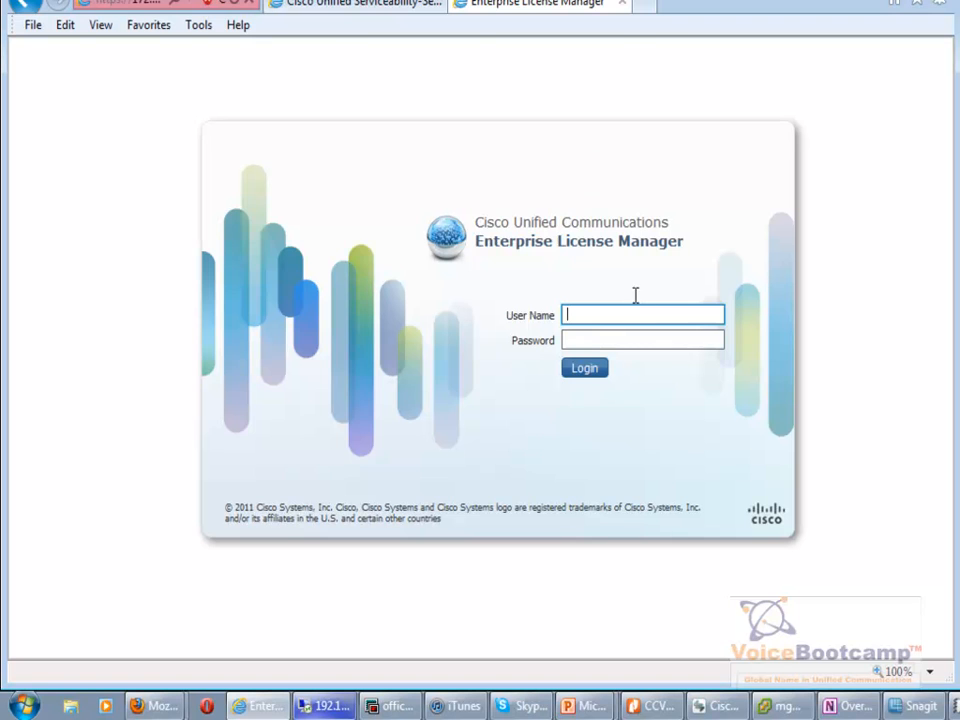
pyautogui.click(377, 8)
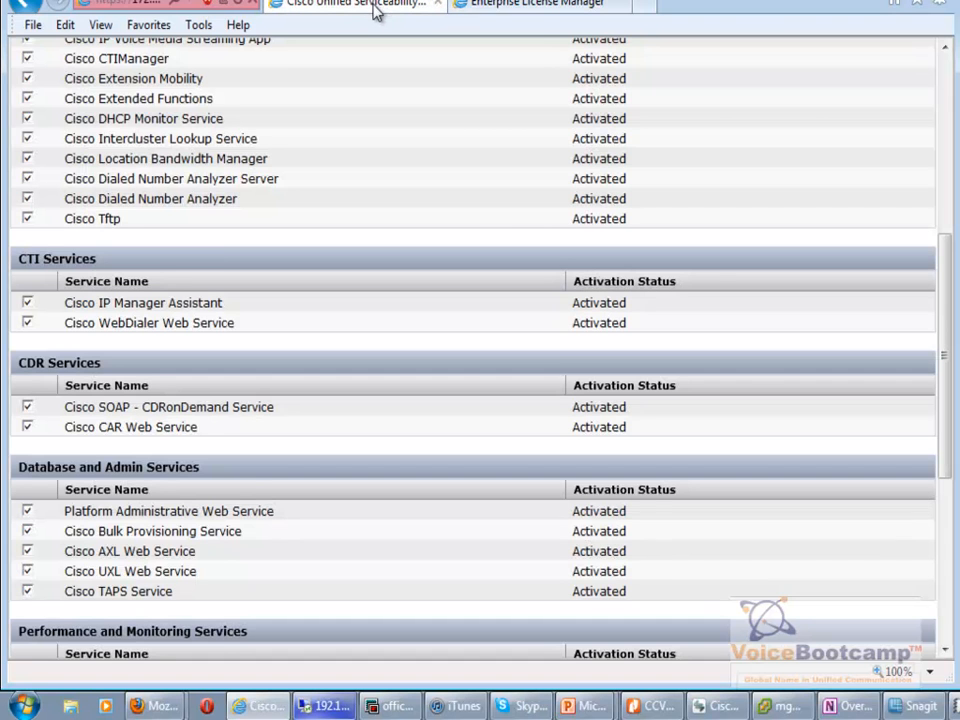
pyautogui.click(540, 8)
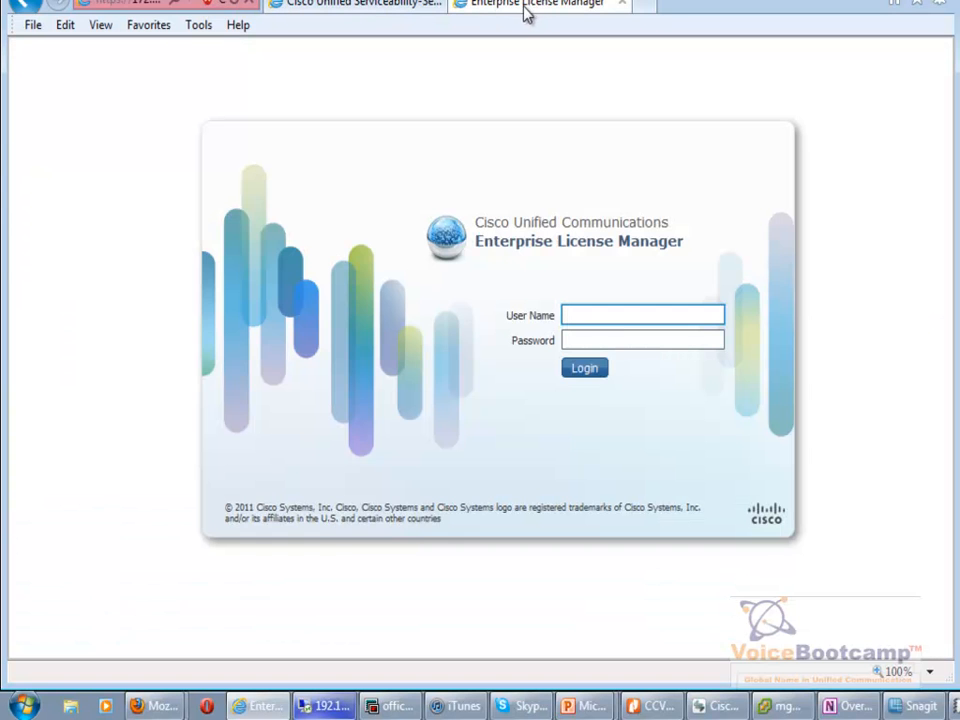
pyautogui.write('administrator')
pyautogui.press('Tab')
pyautogui.write('cisco')
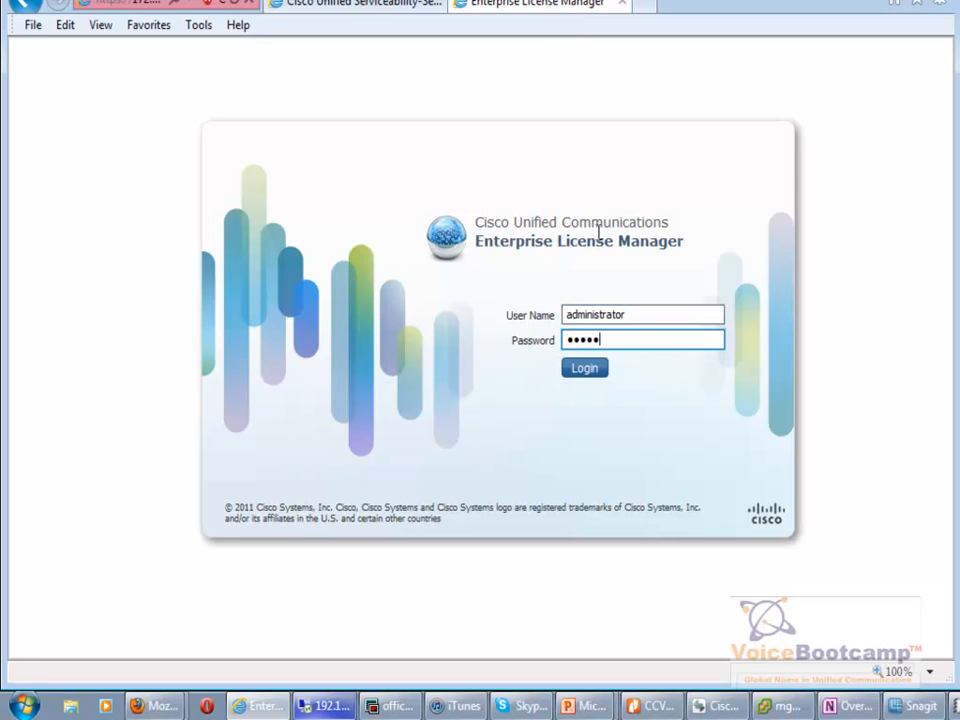
pyautogui.write('****')
pyautogui.click(580, 372)
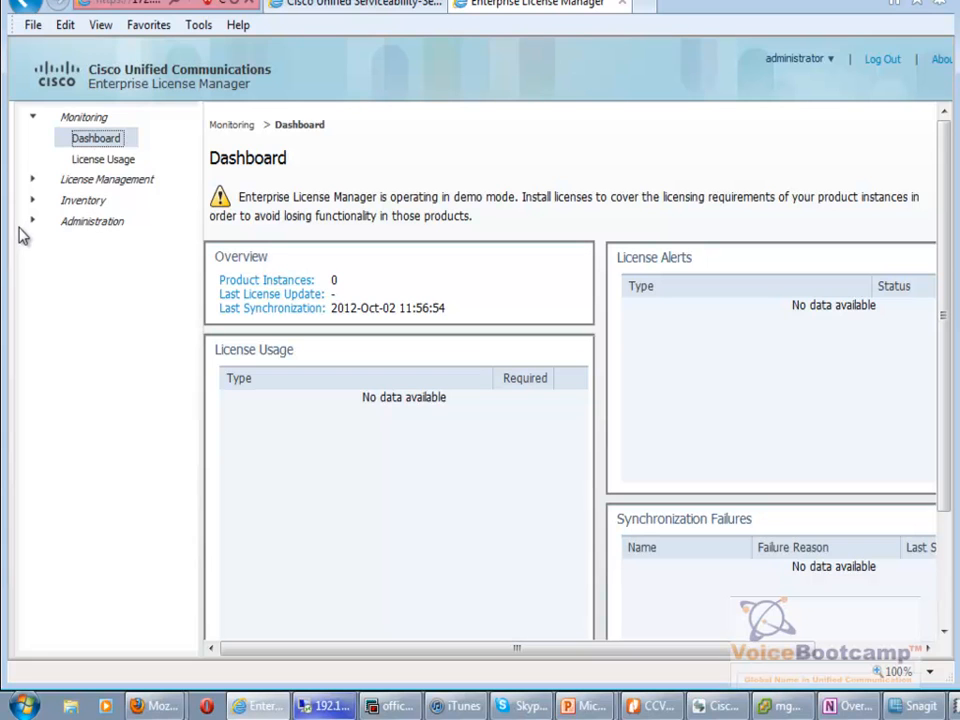
# Expand the navigation, open Administration > Administrator Accounts, and bring up the Add Administrator Account form.
pyautogui.click(50, 223)
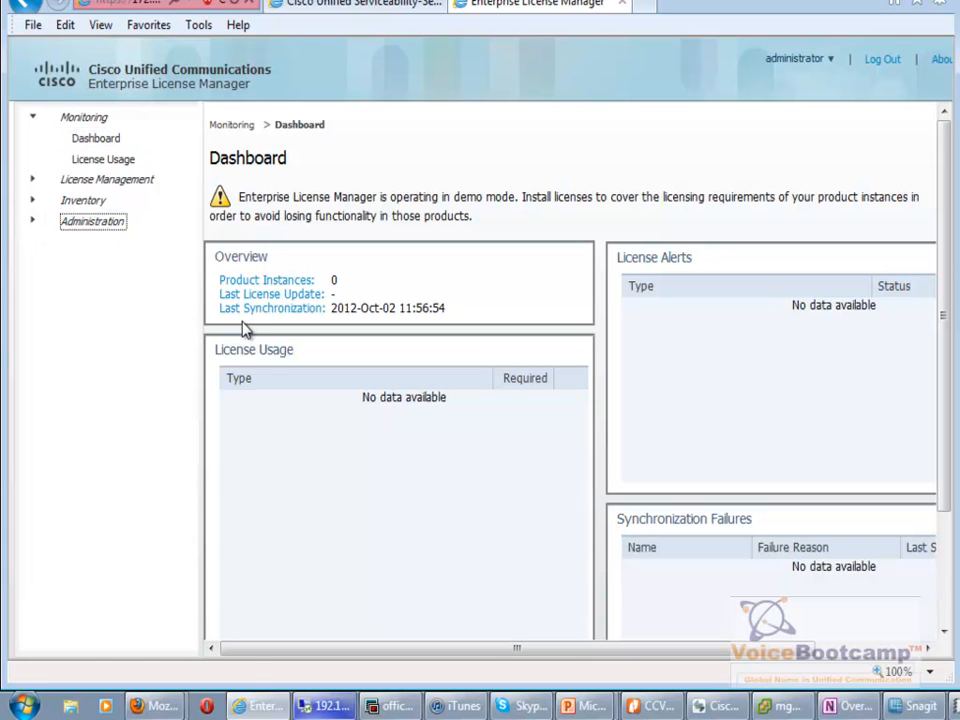
pyautogui.click(36, 199)
pyautogui.click(36, 184)
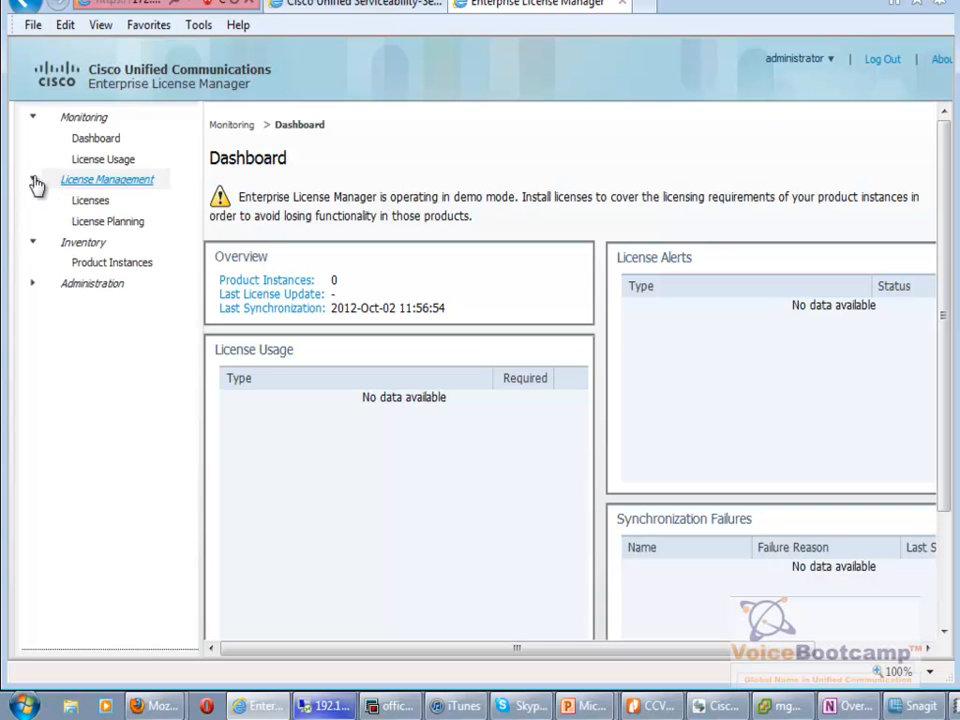
pyautogui.click(33, 289)
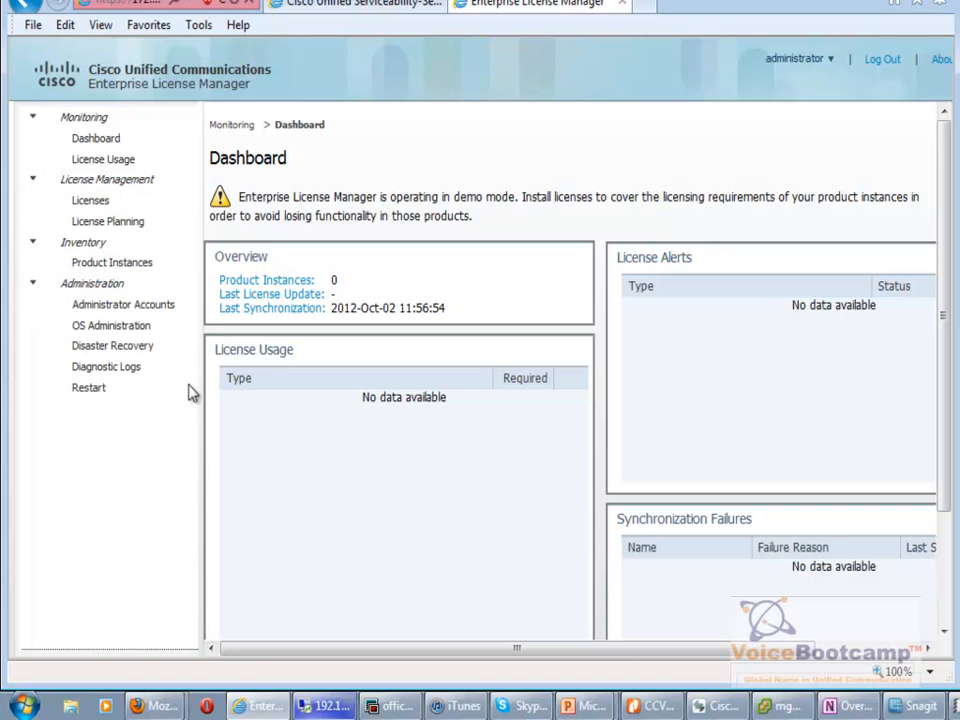
pyautogui.click(163, 311)
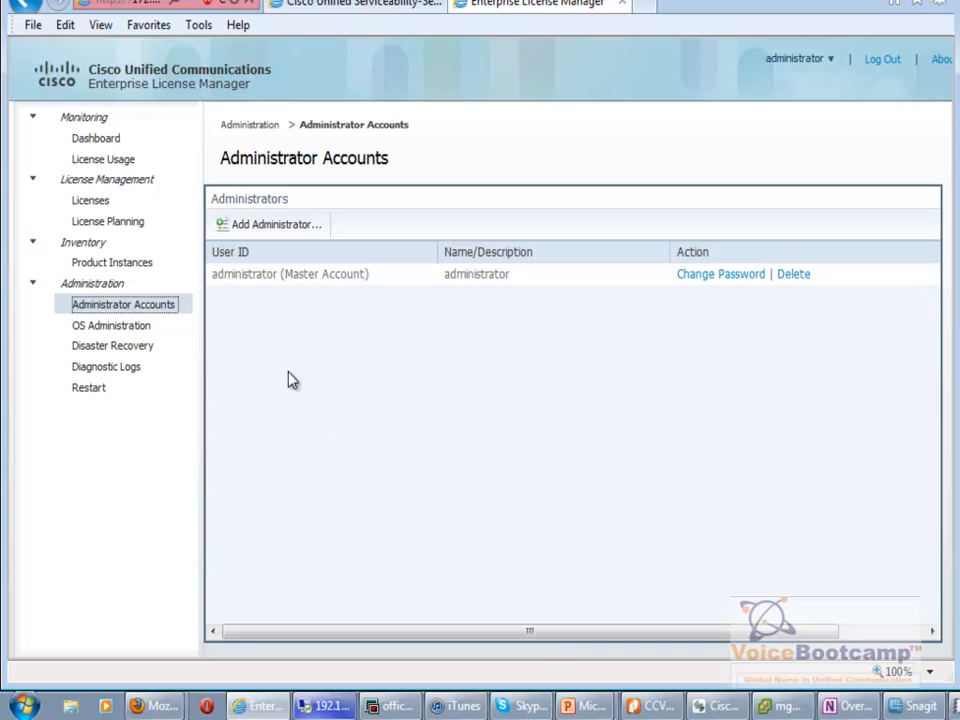
pyautogui.click(290, 226)
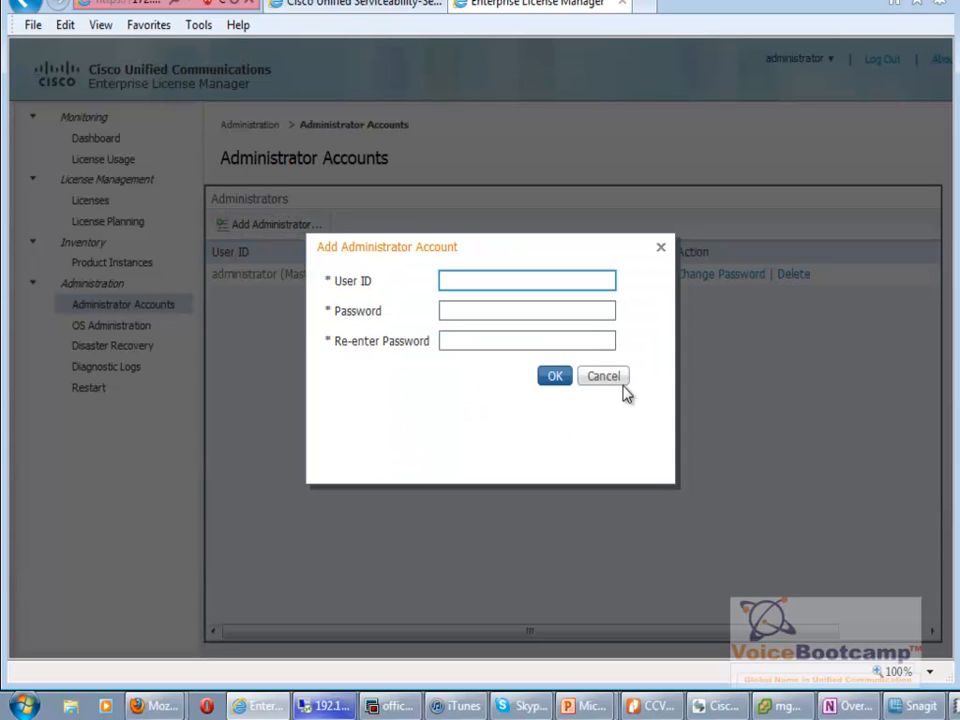
# Create the new administrator account with its user ID and password entered twice, then confirm.
pyautogui.press('Tab')
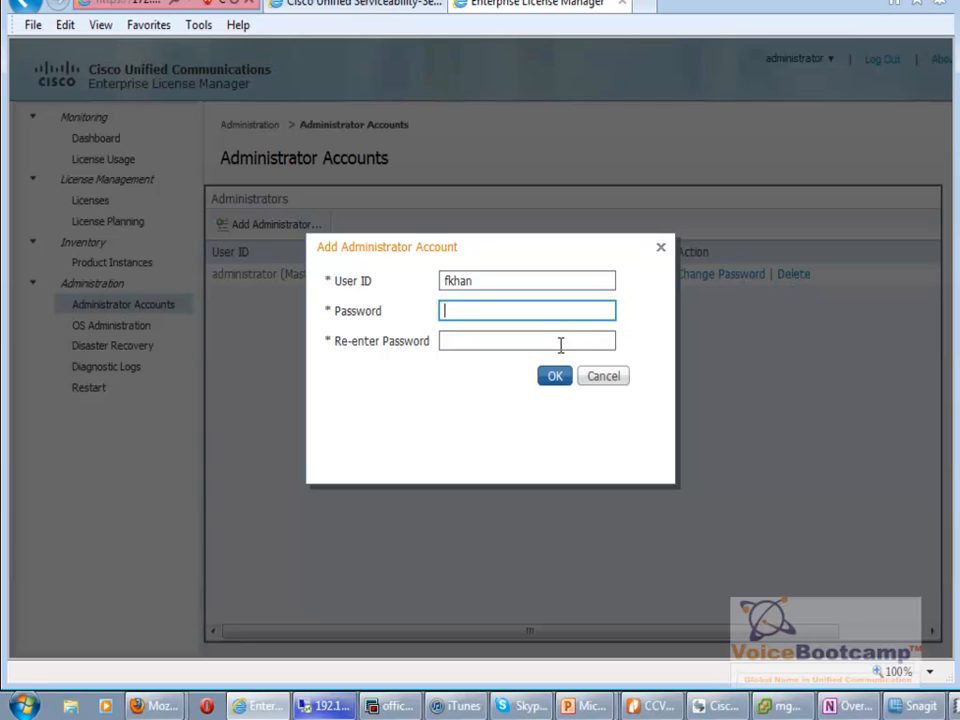
pyautogui.press('Tab')
pyautogui.click(556, 377)
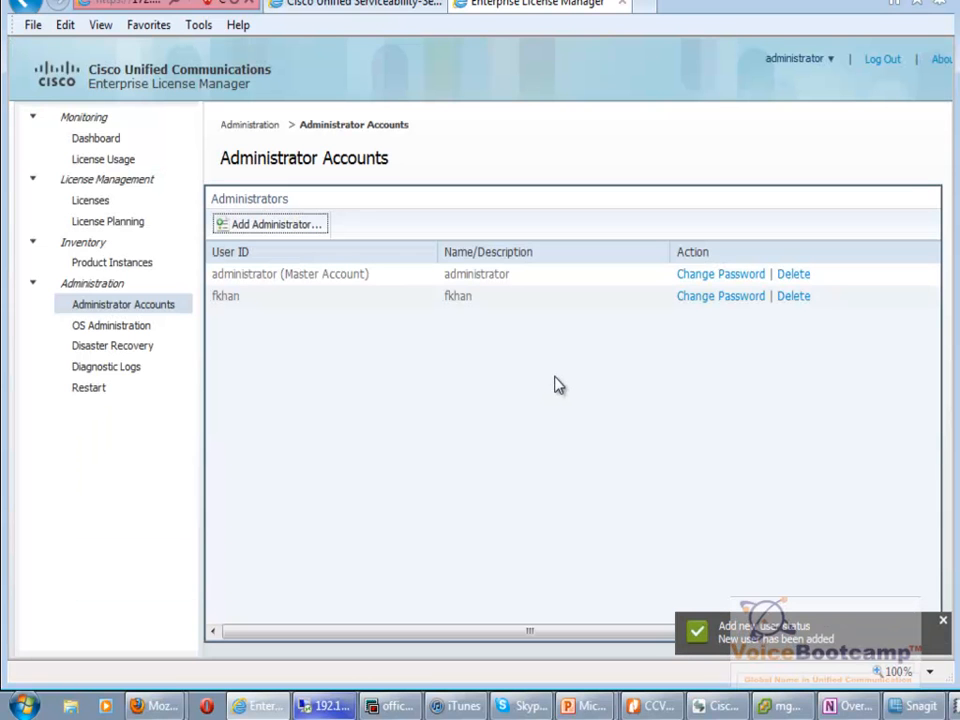
pyautogui.click(943, 627)
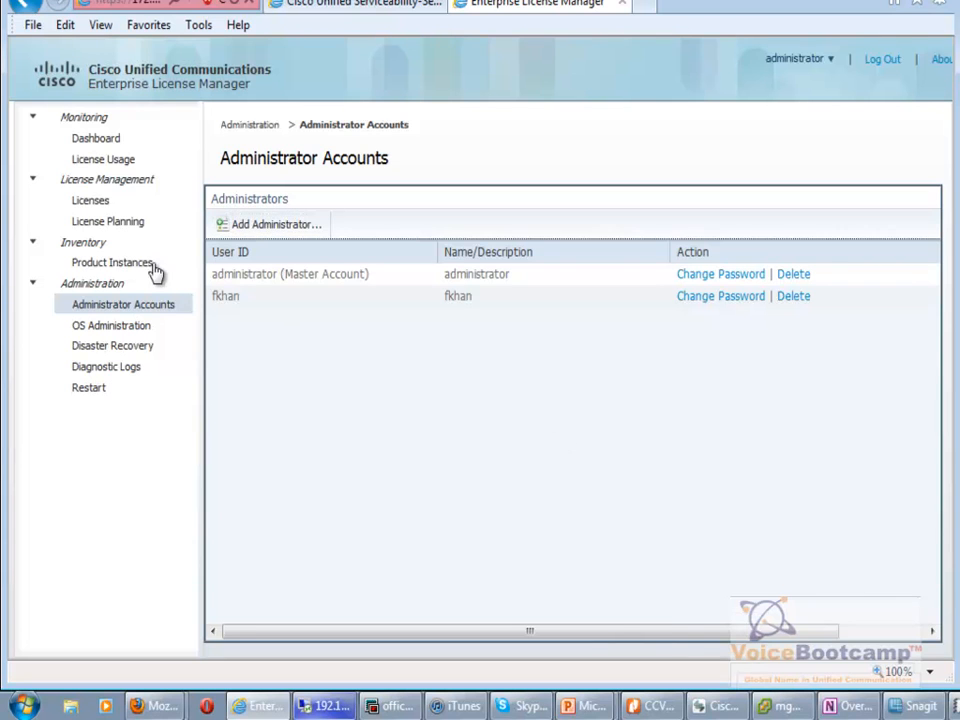
# Launch the Cisco Unified OS Administration utility, view Disaster Recovery, then open Inventory > Product Instances.
pyautogui.click(139, 328)
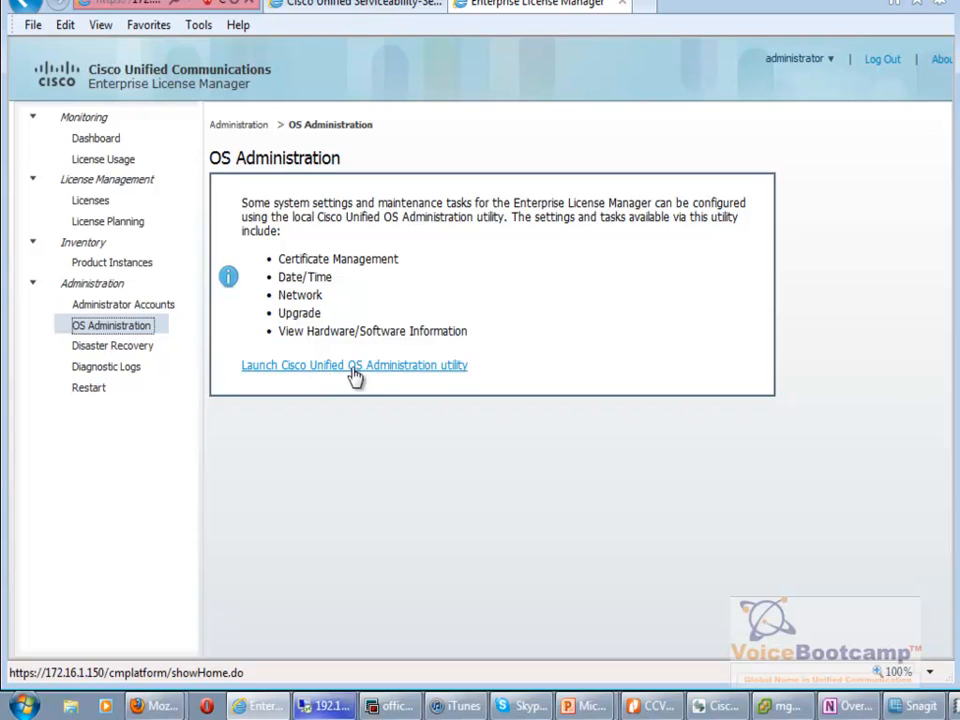
pyautogui.click(452, 368)
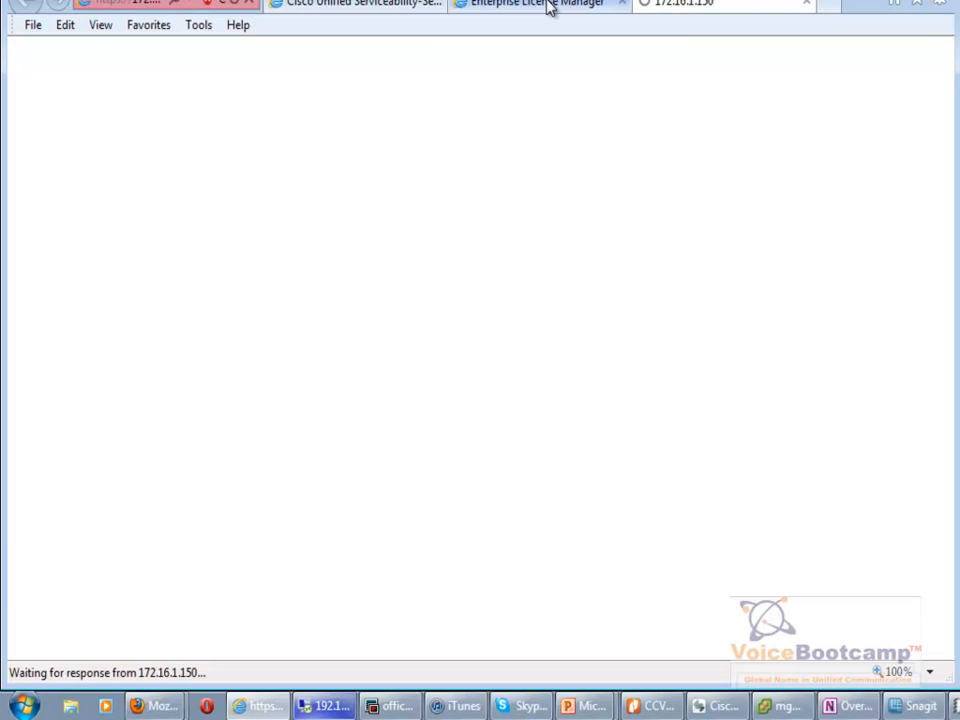
pyautogui.click(548, 6)
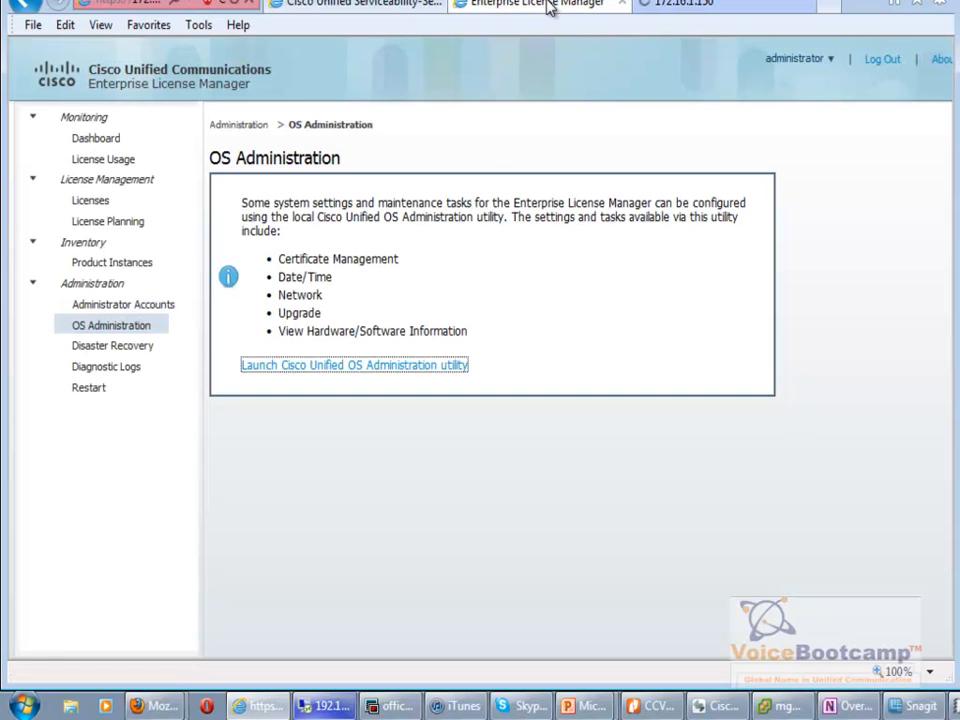
pyautogui.click(133, 348)
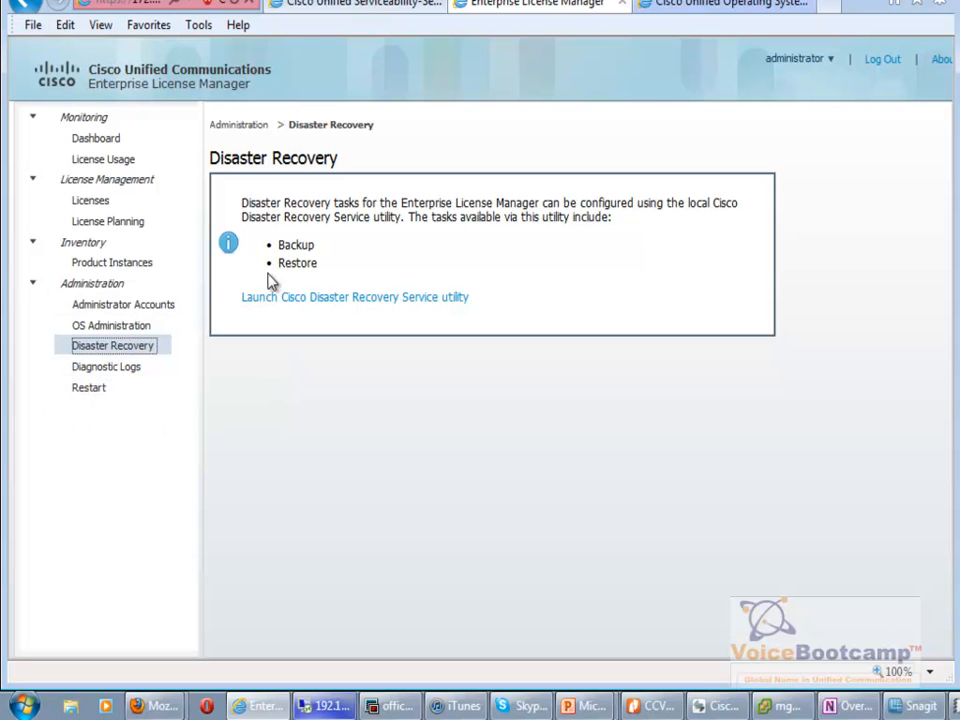
pyautogui.click(107, 266)
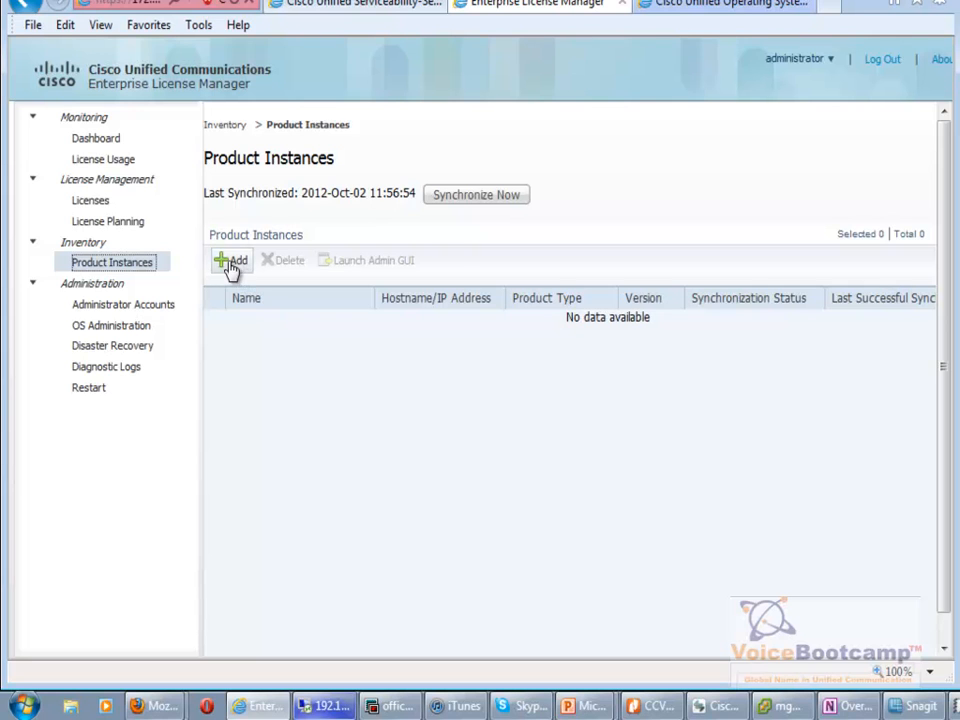
# Start a product instance WestCoastCUCMPub, 'West Coast Publisher', type Unified CM, host 172.16.1.150.
pyautogui.click(232, 266)
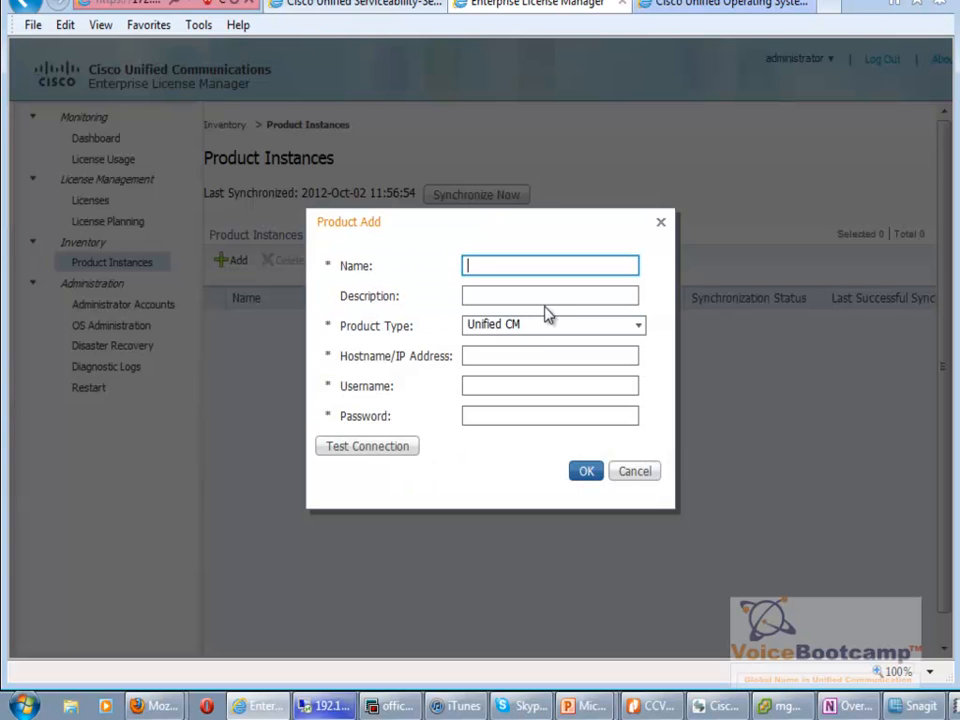
pyautogui.write('WestCoastCU')
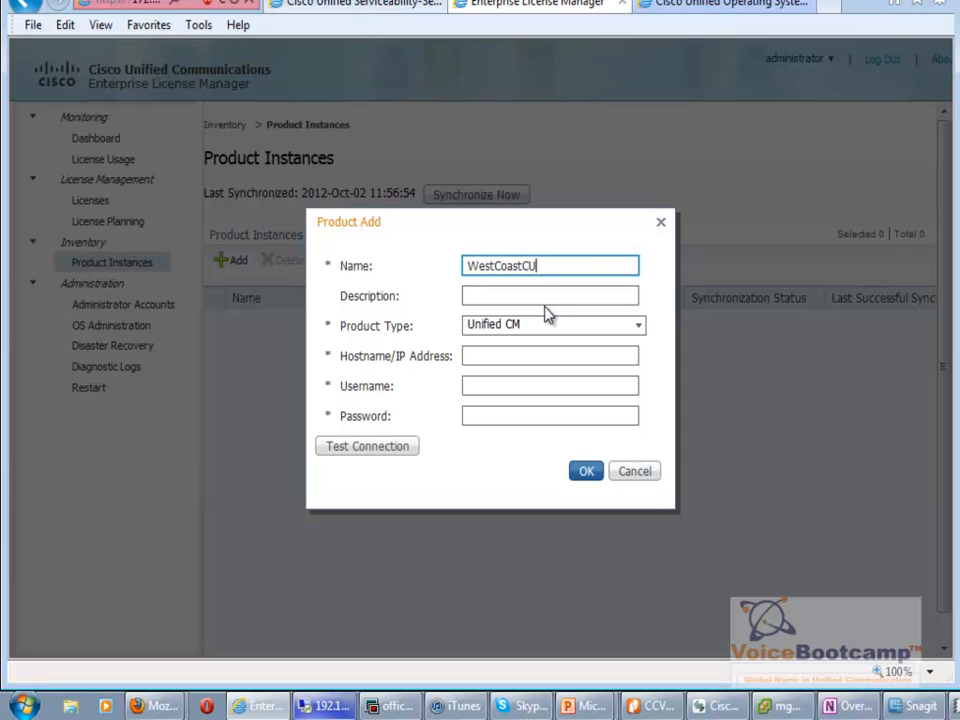
pyautogui.write('CMPub')
pyautogui.click(549, 295)
pyautogui.write('West Coast')
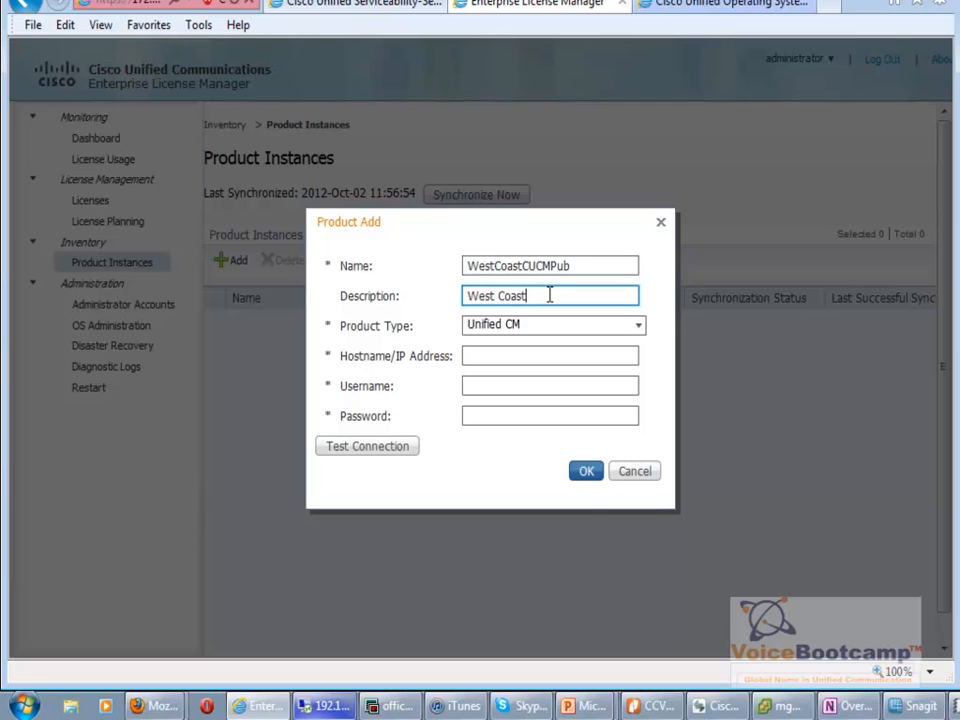
pyautogui.write(' Publisher')
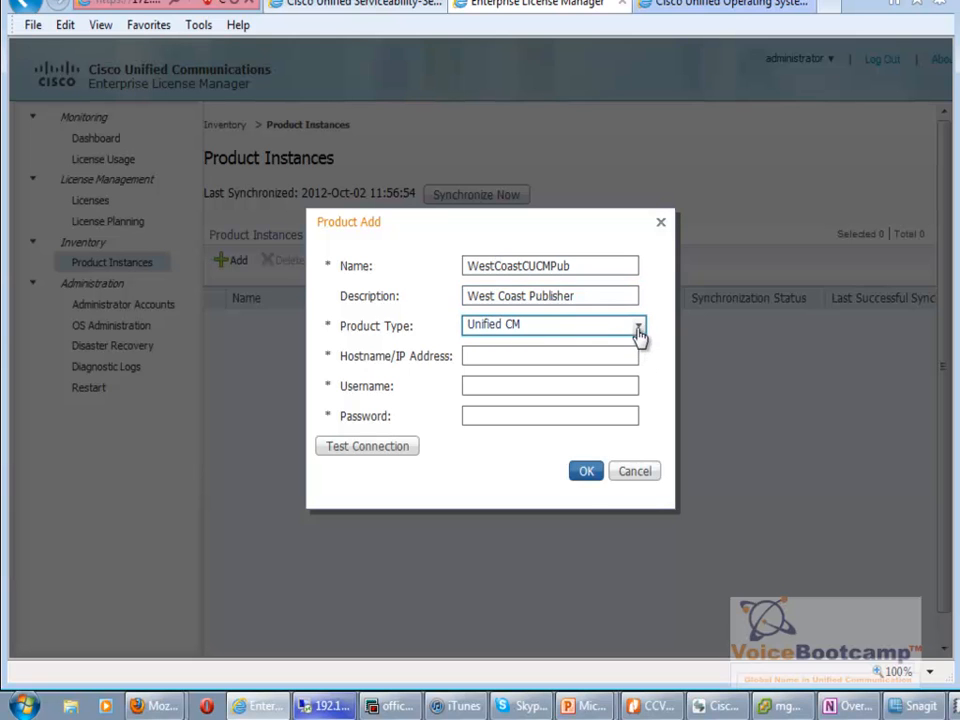
pyautogui.click(641, 332)
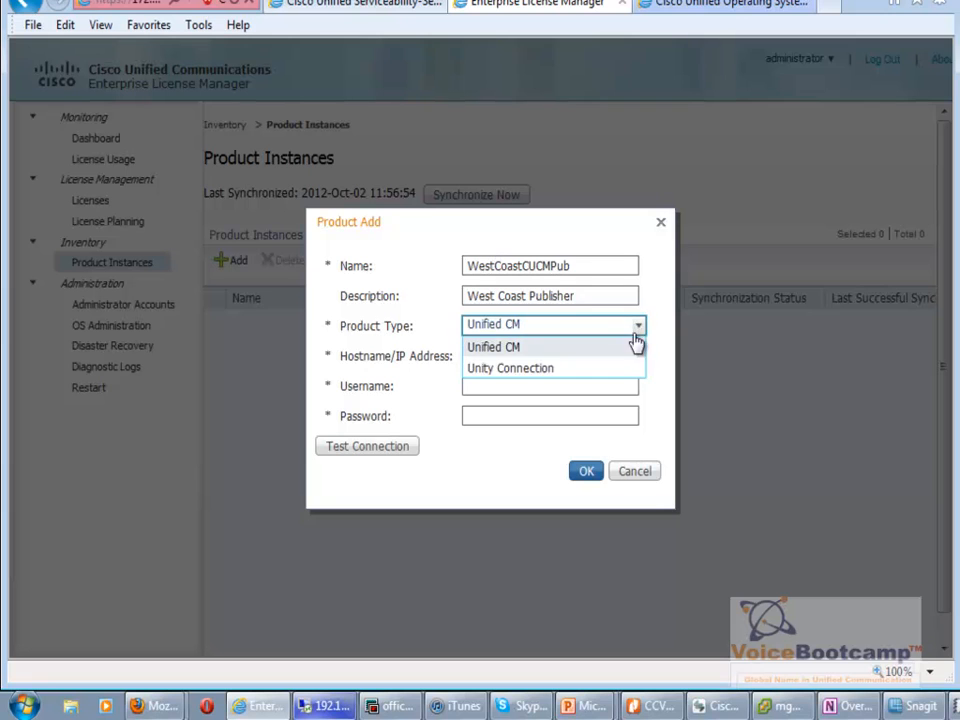
pyautogui.click(610, 348)
pyautogui.click(513, 355)
pyautogui.write('172.16.1.150')
# Enter the administrator credentials, pass the connection test, and save the product instance.
pyautogui.click(527, 385)
pyautogui.write('administrator')
pyautogui.press('Tab')
pyautogui.write('•••••••••••••')
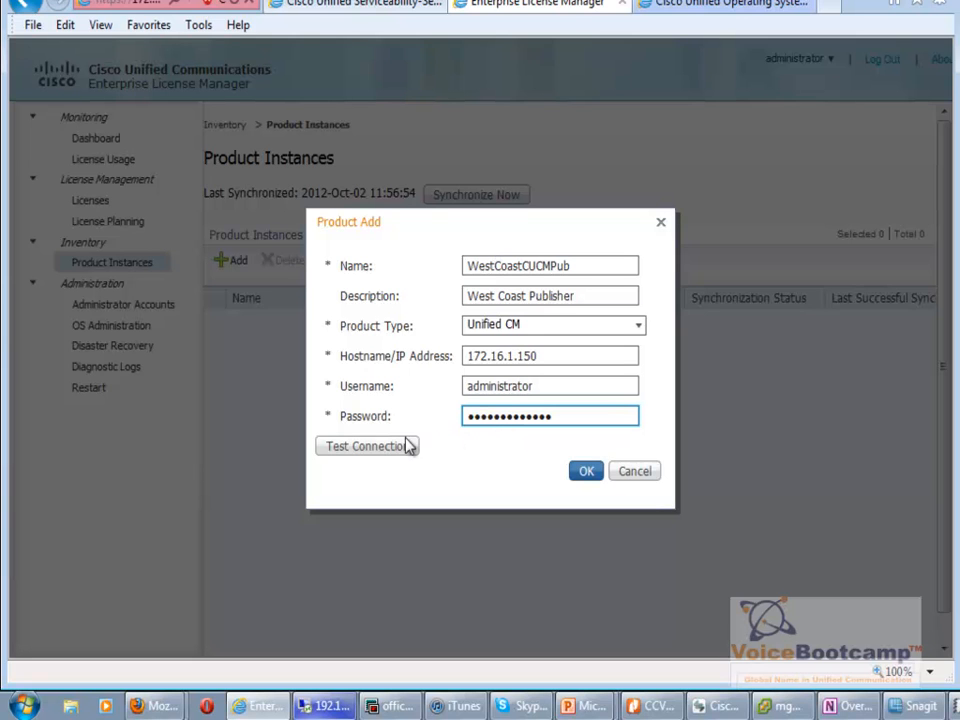
pyautogui.click(344, 452)
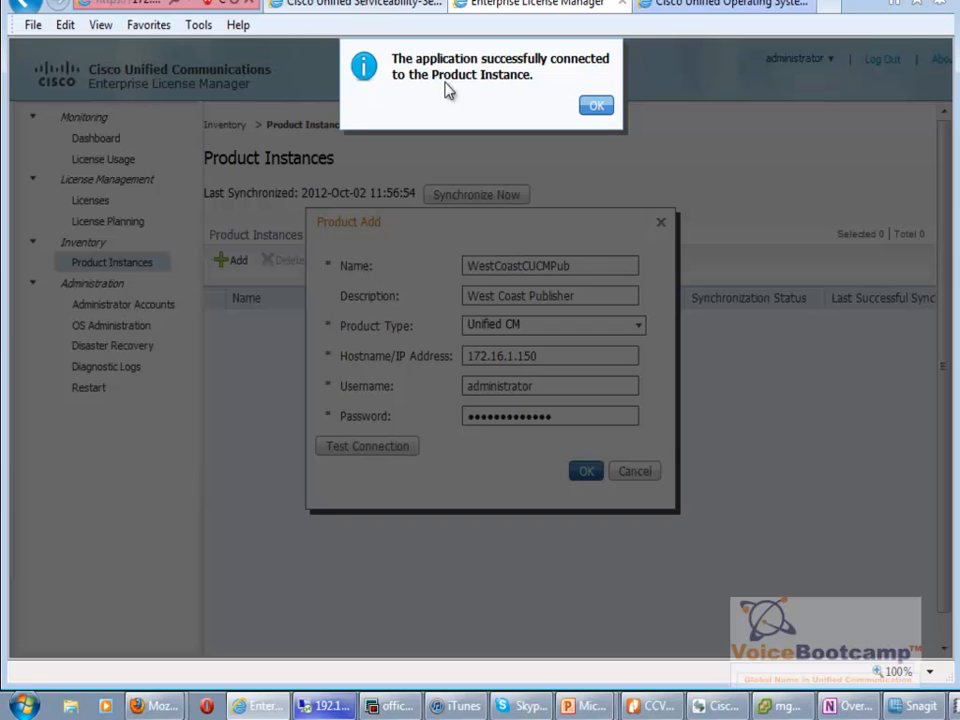
pyautogui.click(596, 110)
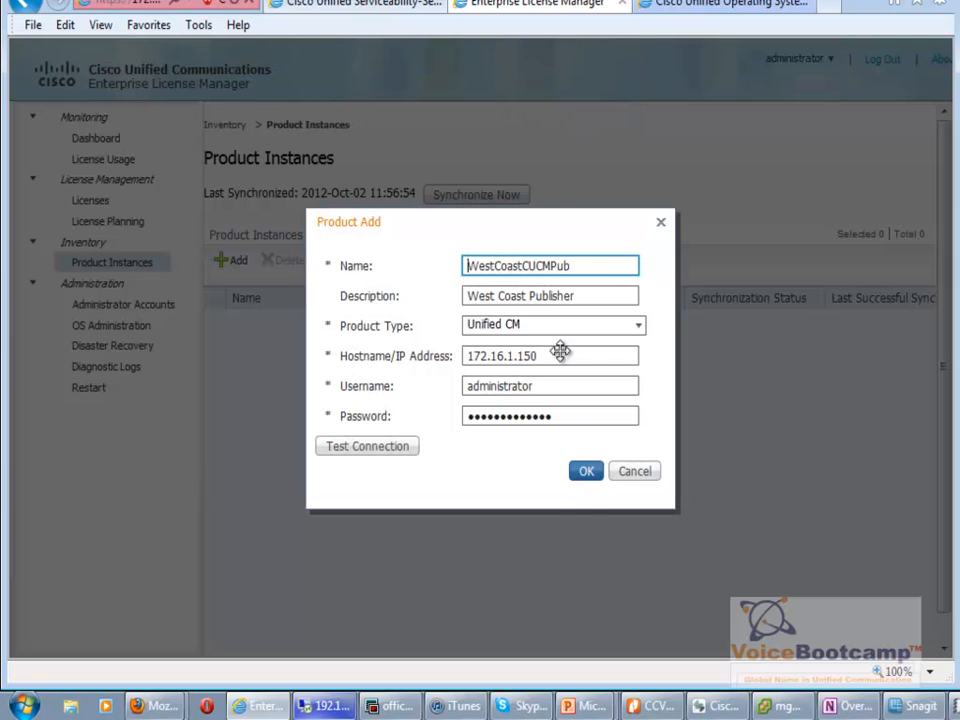
pyautogui.click(587, 474)
pyautogui.click(585, 474)
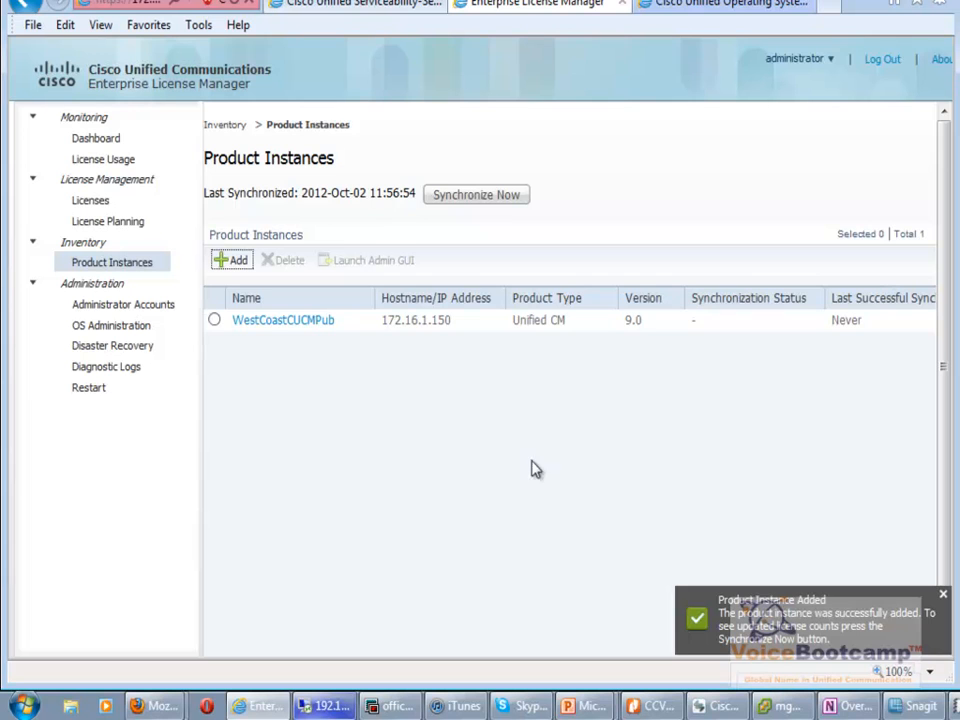
# Synchronize WestCoastCUCMPub now so its last synchronized time updates to 2012-Oct-02 13:46:00.
pyautogui.moveTo(421, 192); pyautogui.dragTo(214, 190)
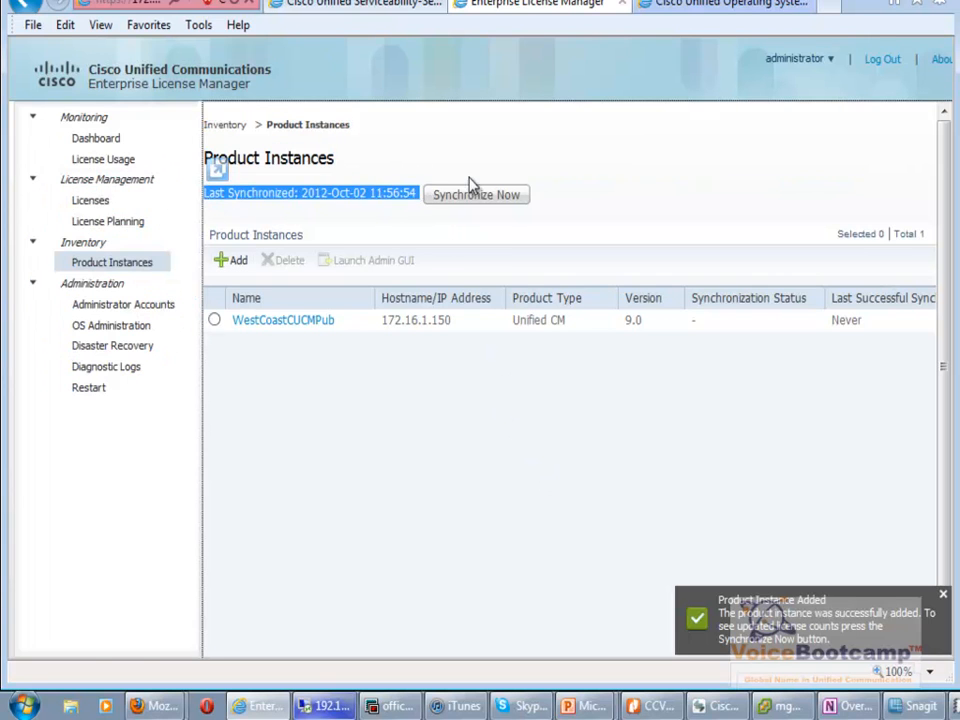
pyautogui.click(497, 195)
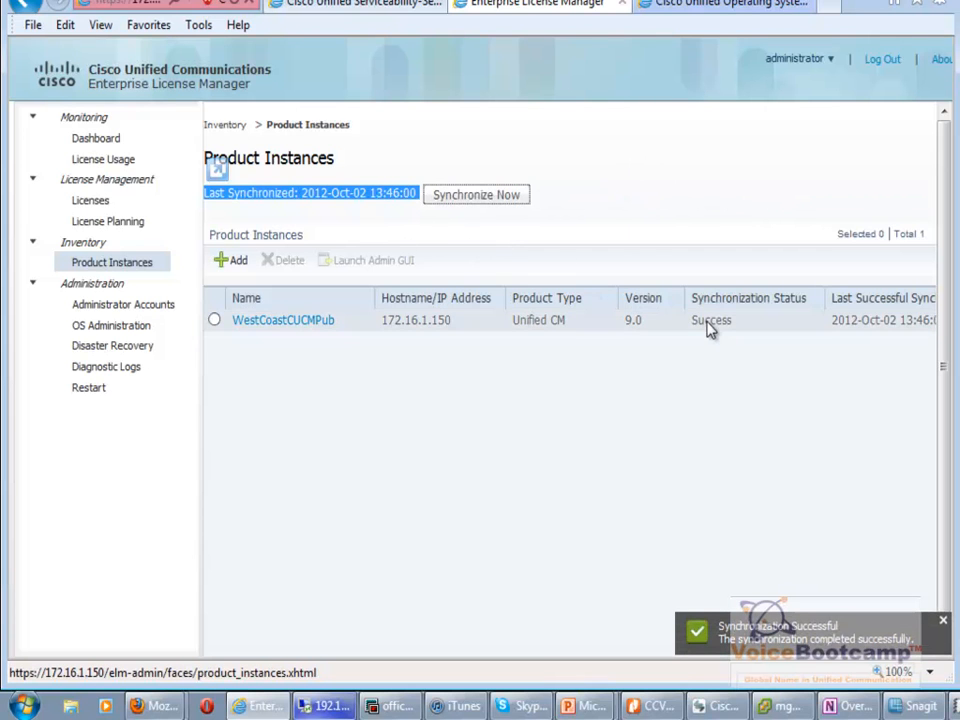
# Switch from Cisco Unified Serviceability to Cisco Unified CM Administration through the navigation list.
pyautogui.click(355, 8)
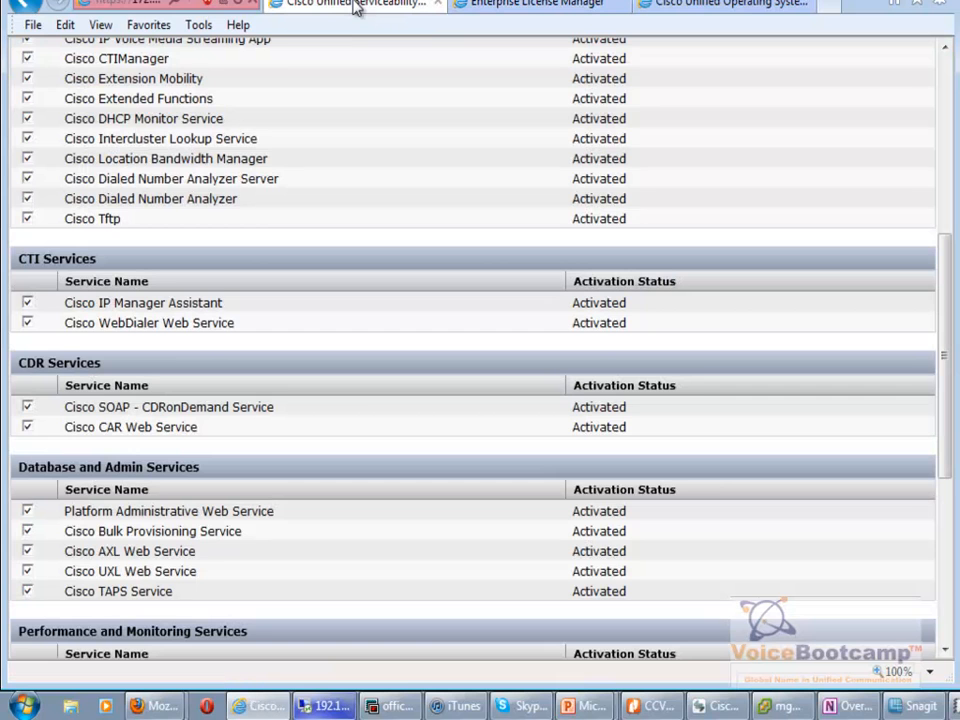
pyautogui.click(950, 120)
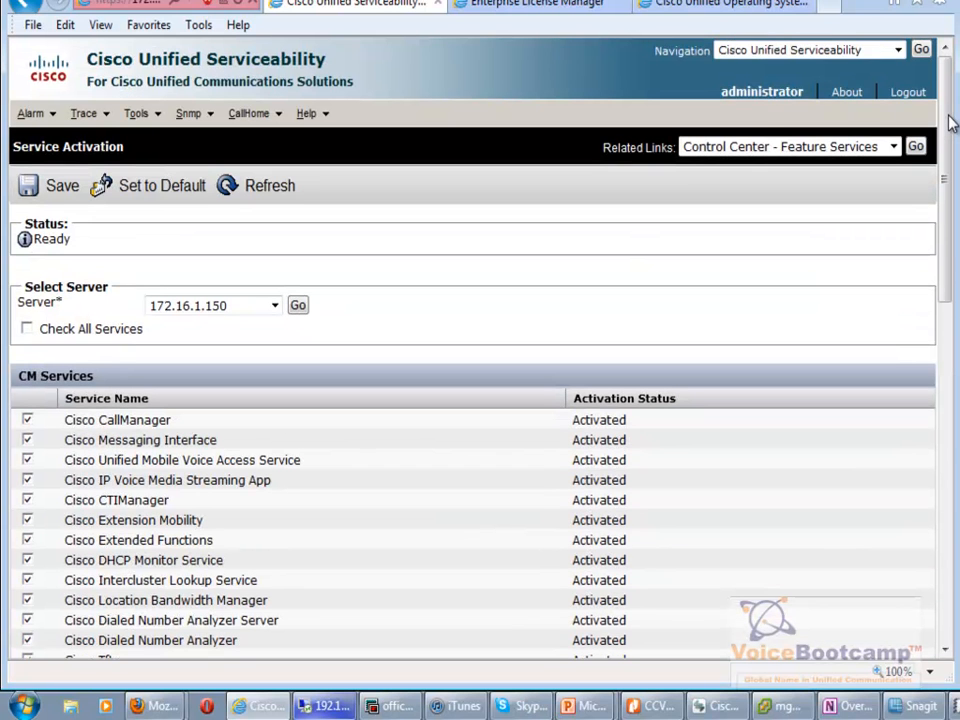
pyautogui.click(870, 52)
pyautogui.click(800, 80)
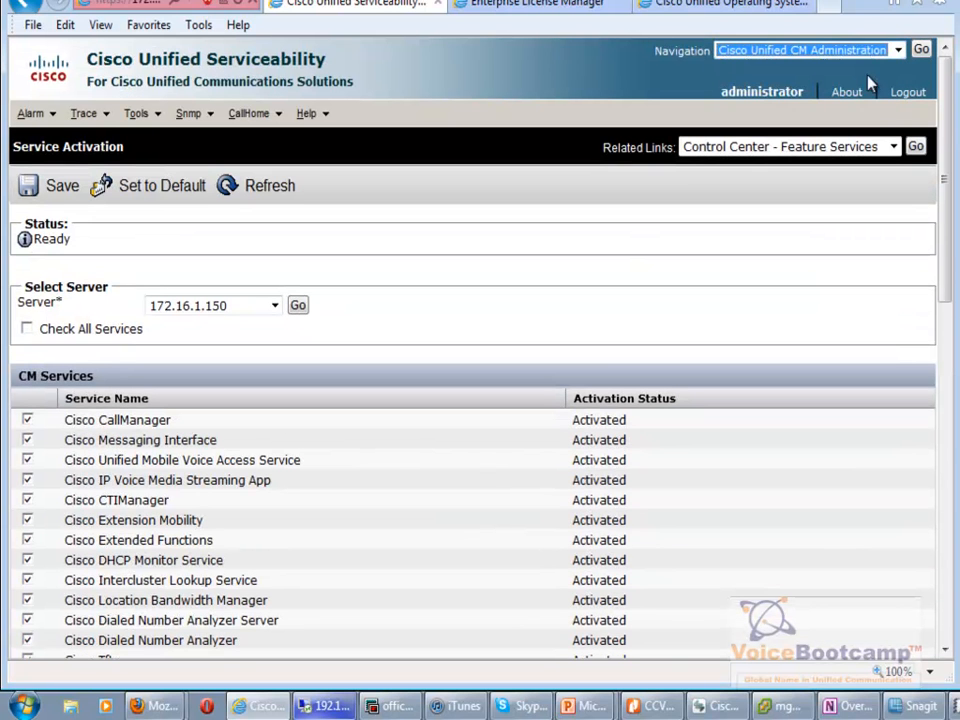
pyautogui.click(921, 49)
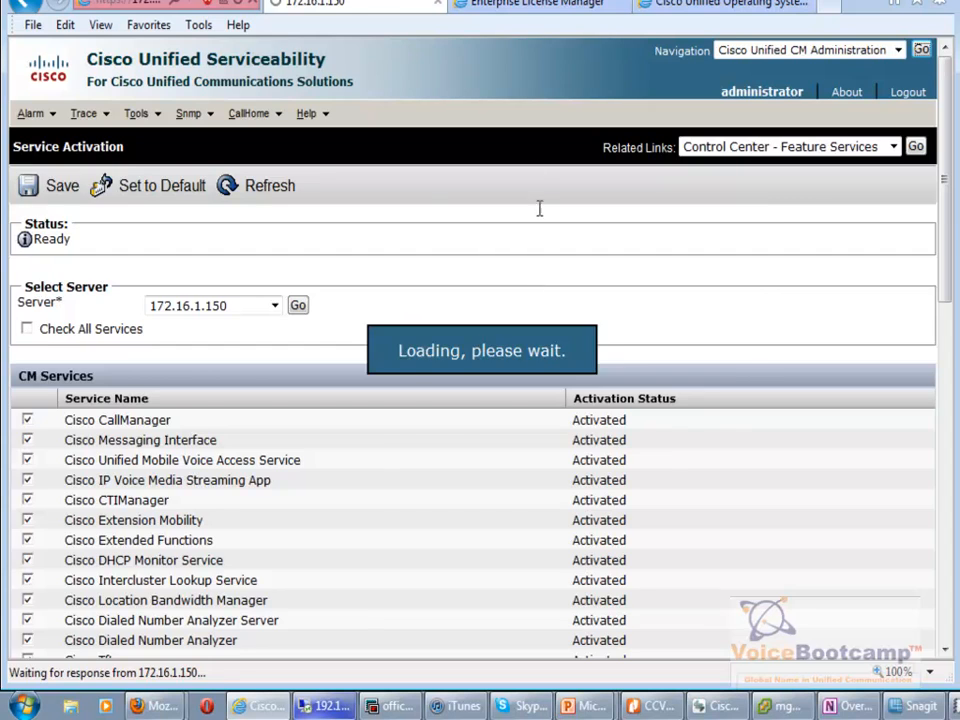
# Log in as administrator with the account password, retrying after a mistyped username.
pyautogui.write('administjrat')
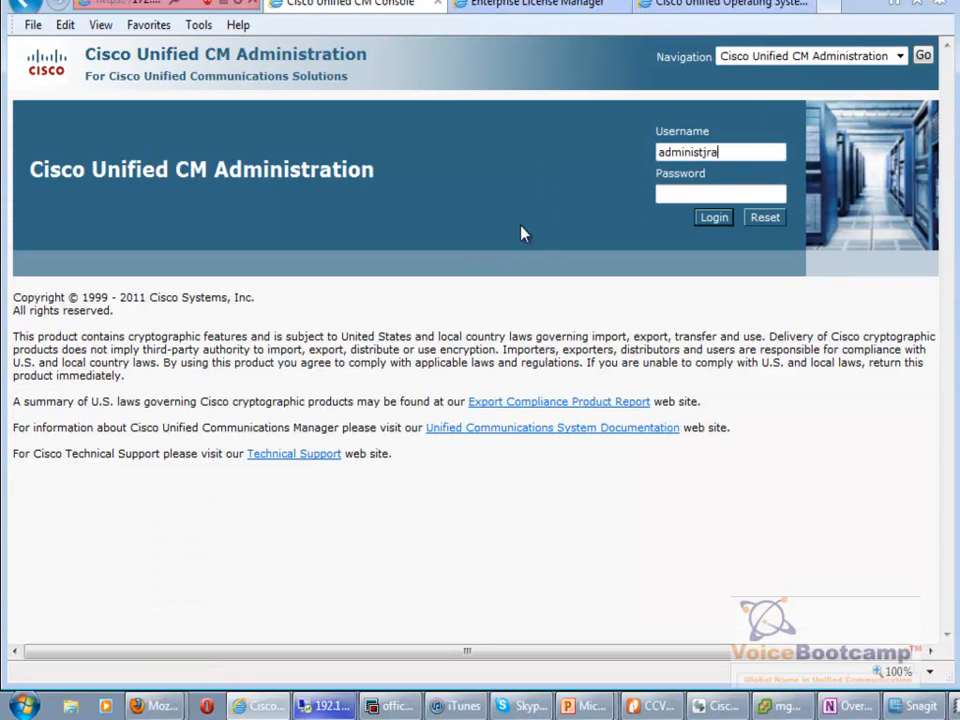
pyautogui.write('rator')
pyautogui.press('Tab')
pyautogui.write('*************')
pyautogui.press('Return')
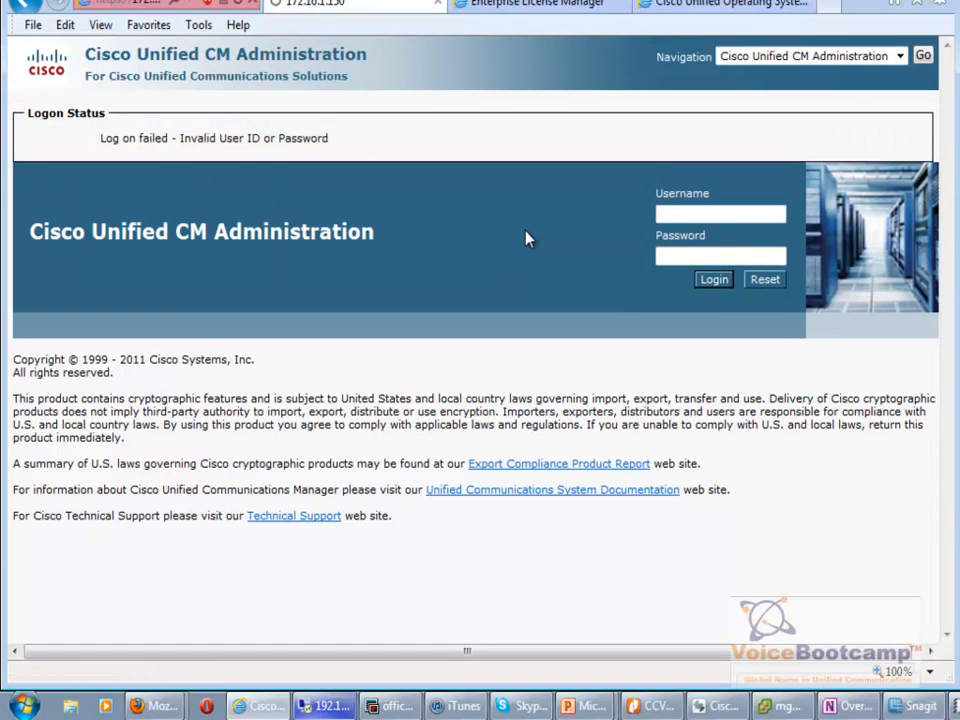
pyautogui.write('adm')
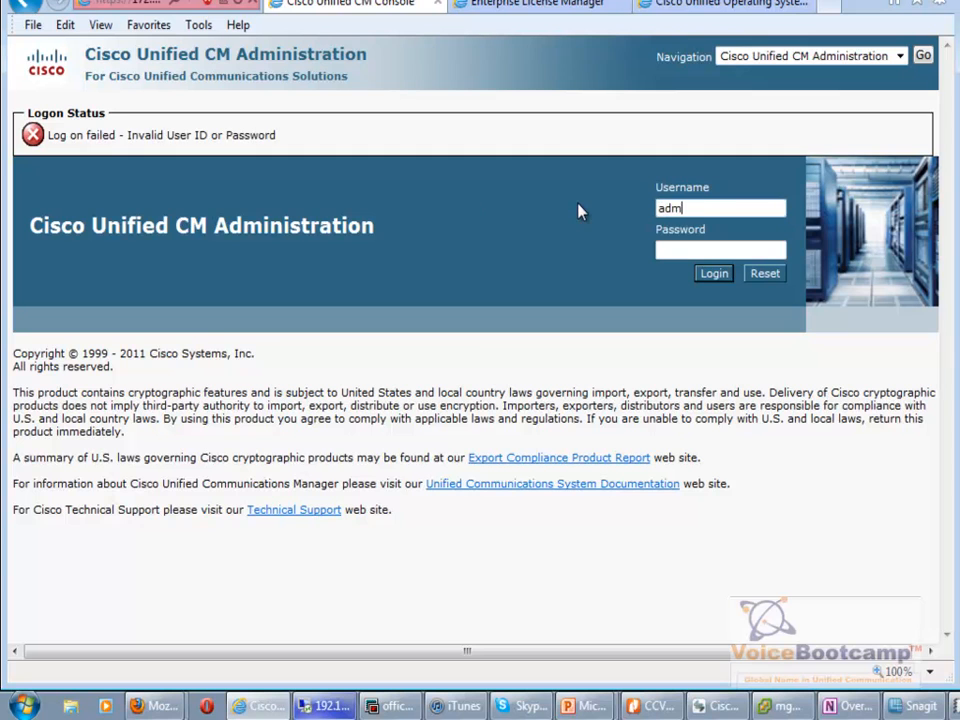
pyautogui.write('inistrator')
pyautogui.press('Tab')
pyautogui.write('*************')
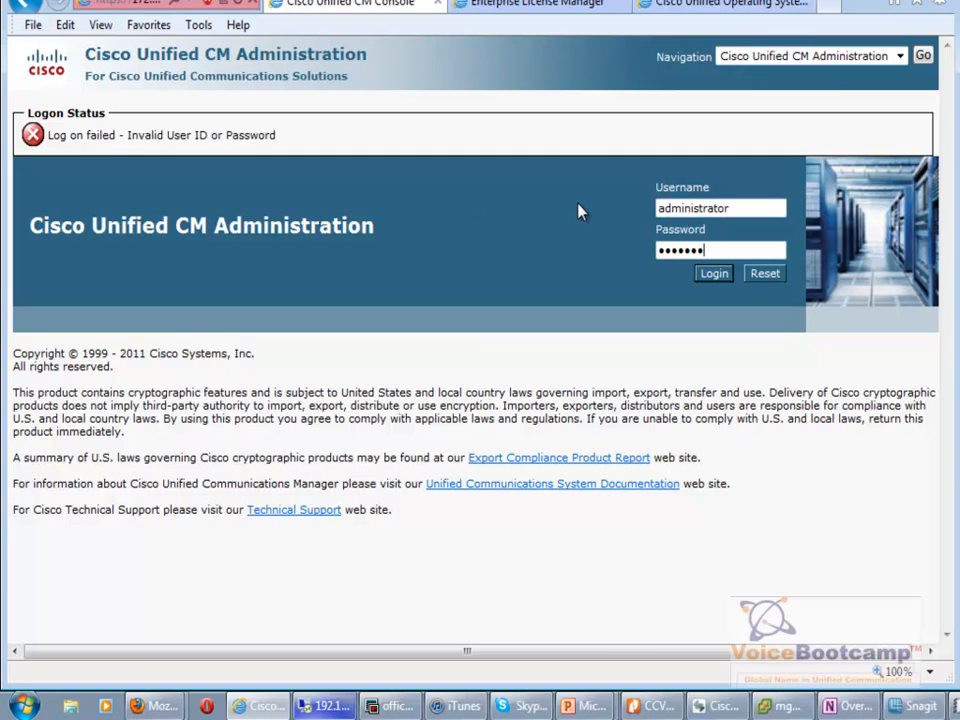
pyautogui.press('Return')
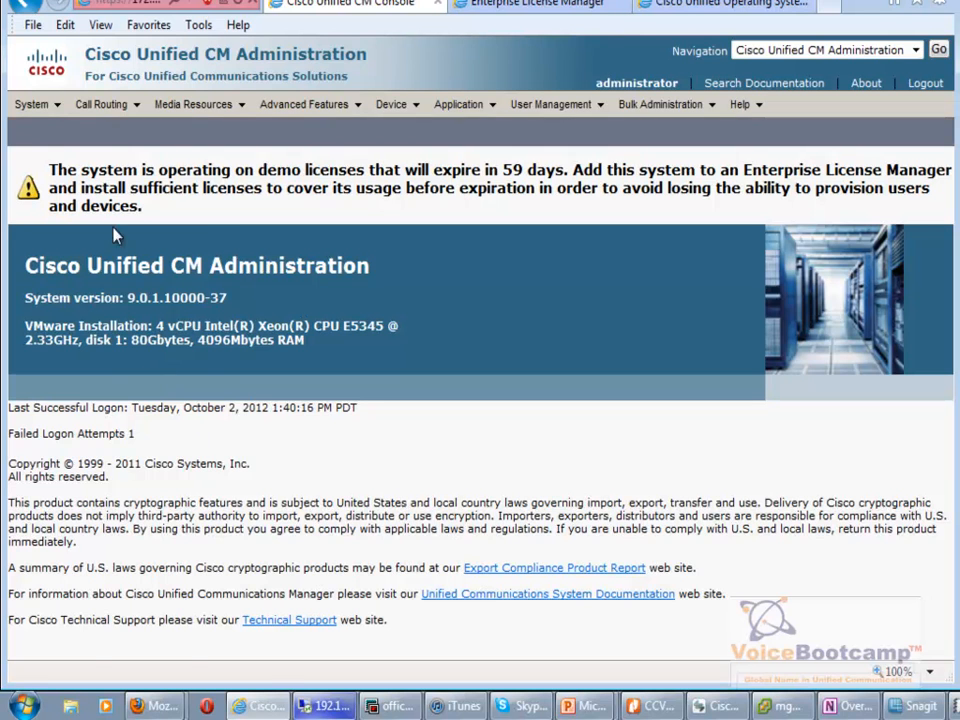
# Open the License Usage Report from System > Licensing.
pyautogui.click(40, 104)
pyautogui.moveTo(157, 547)
pyautogui.click(271, 541)
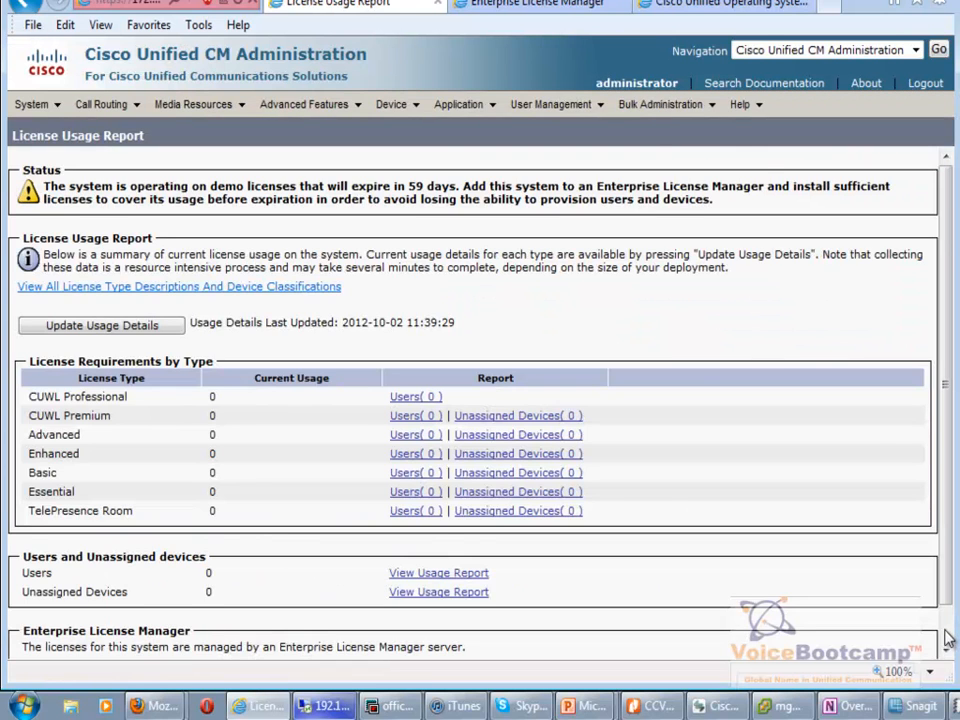
# Check that ELM server cucmpub last synchronized at 13:46:02, then return to Enterprise License Manager.
pyautogui.scroll(-1, 947, 640)
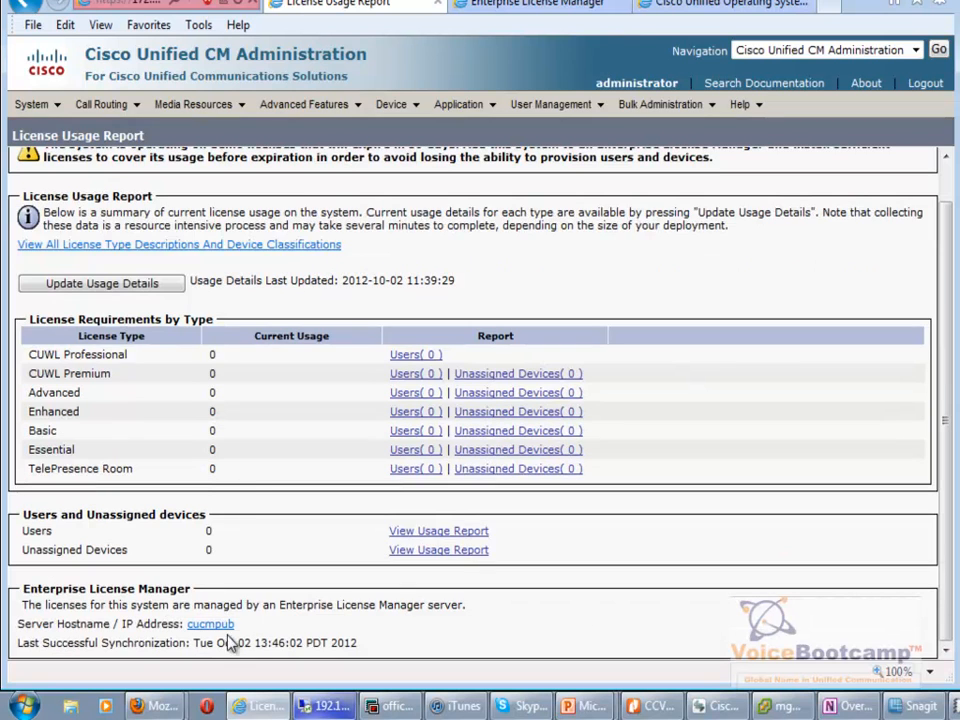
pyautogui.moveTo(22, 605); pyautogui.dragTo(462, 607)
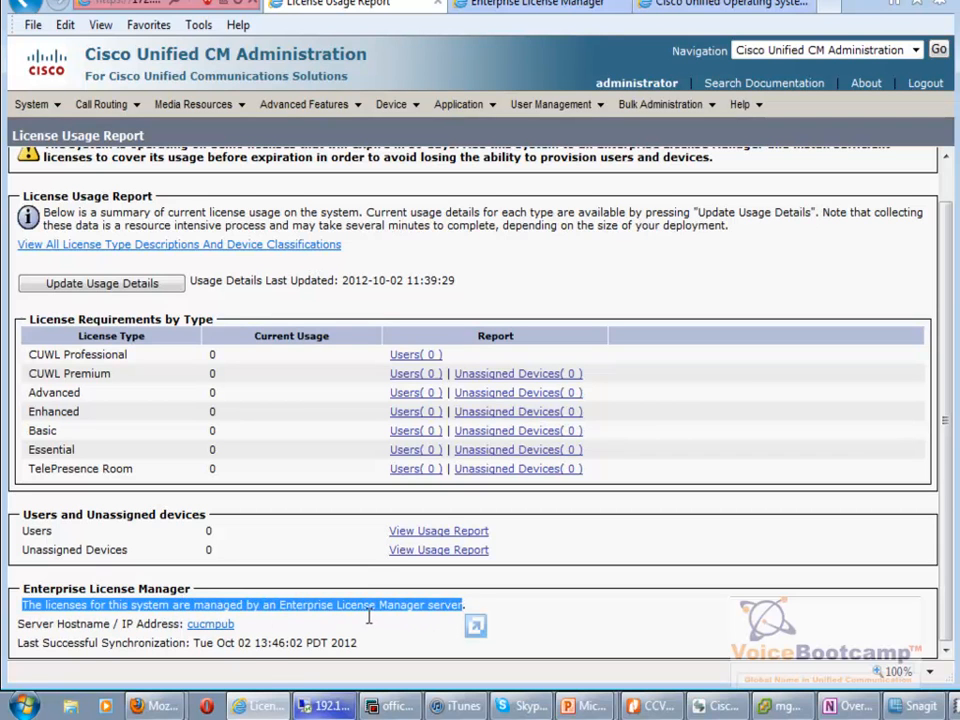
pyautogui.moveTo(106, 623); pyautogui.dragTo(17, 624)
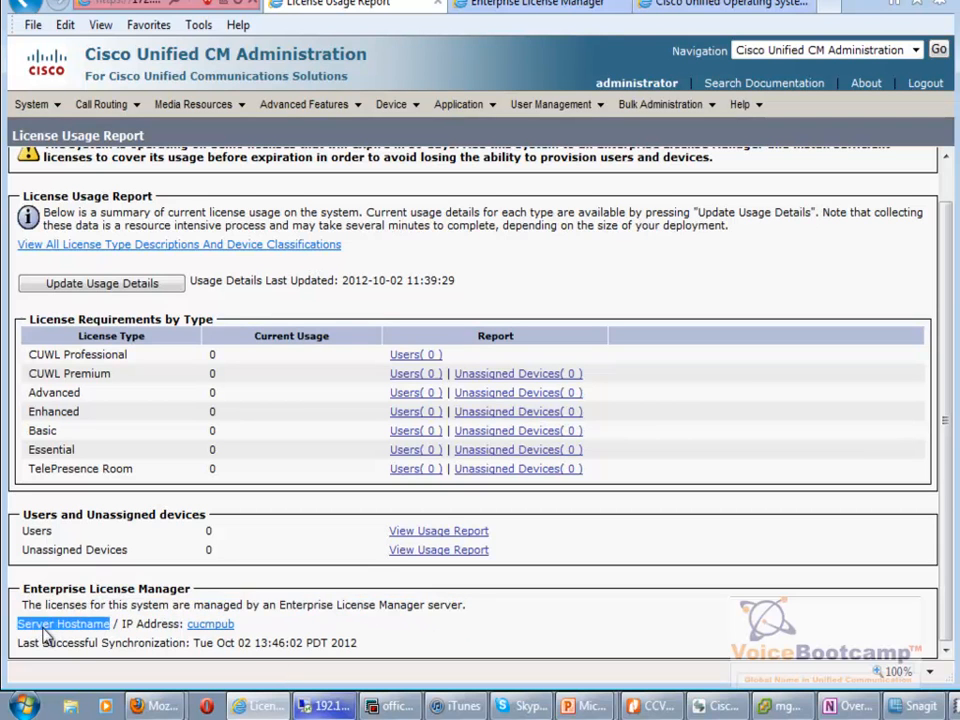
pyautogui.moveTo(236, 625); pyautogui.dragTo(205, 628)
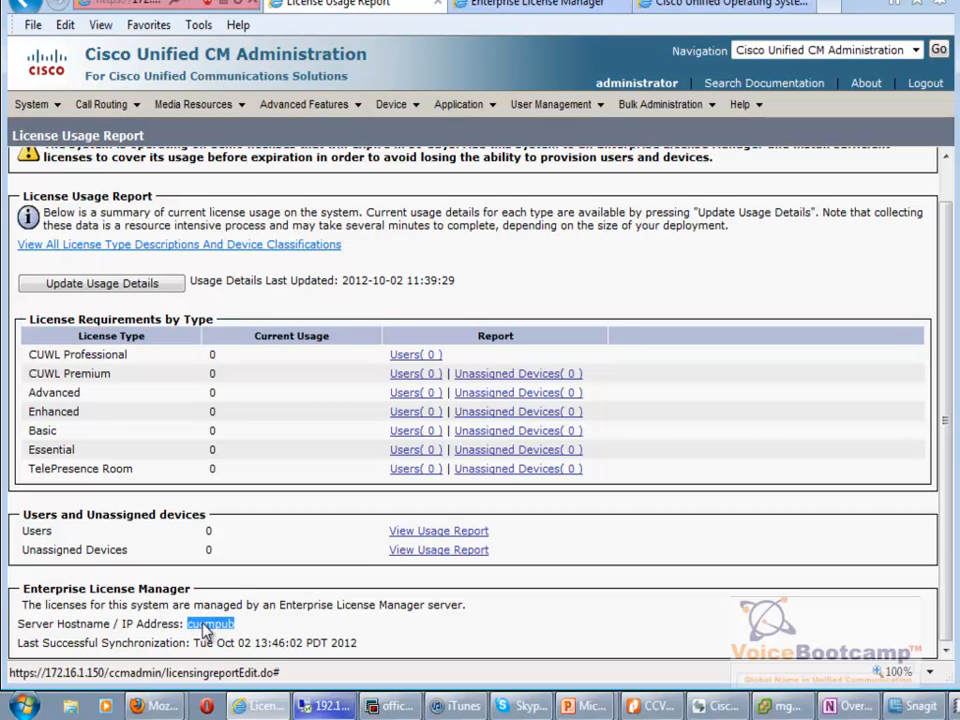
pyautogui.moveTo(358, 643); pyautogui.dragTo(201, 641)
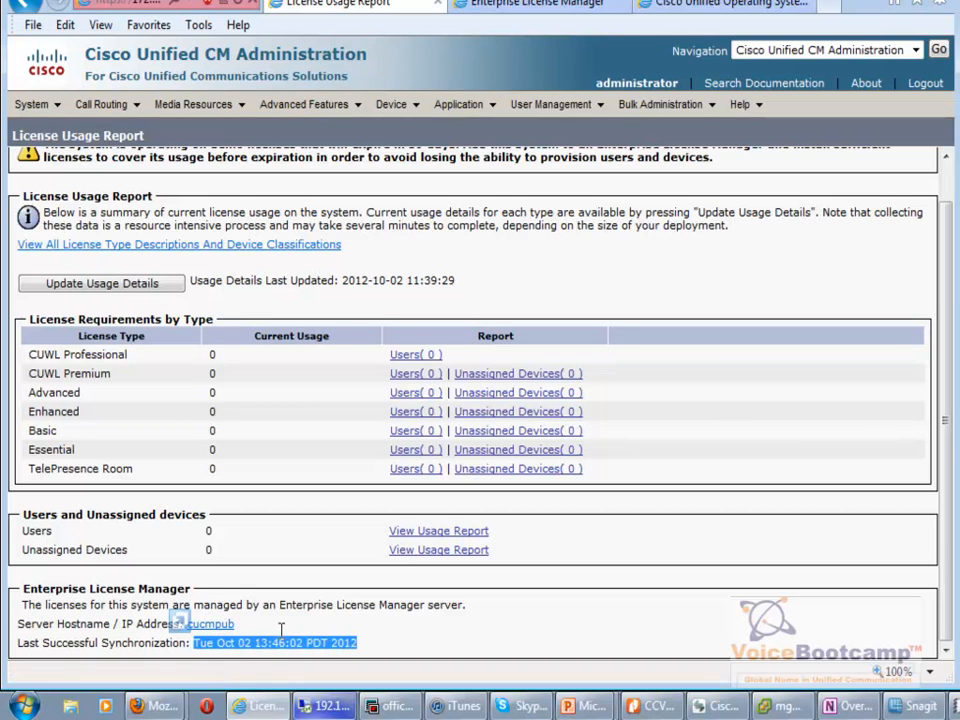
pyautogui.click(368, 640)
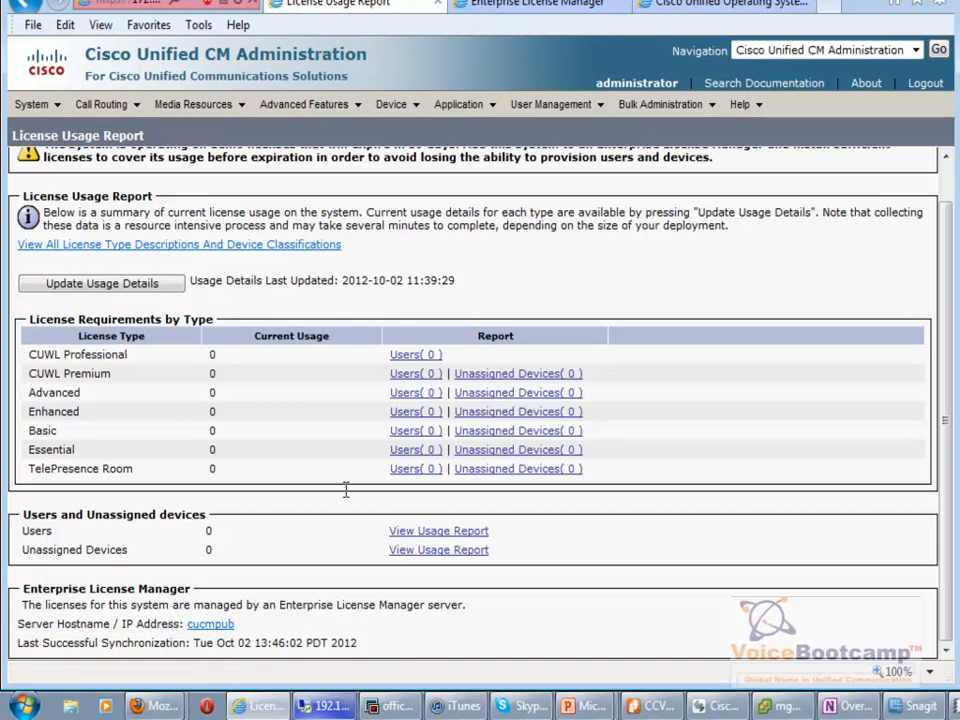
pyautogui.scroll(2, 889, 420)
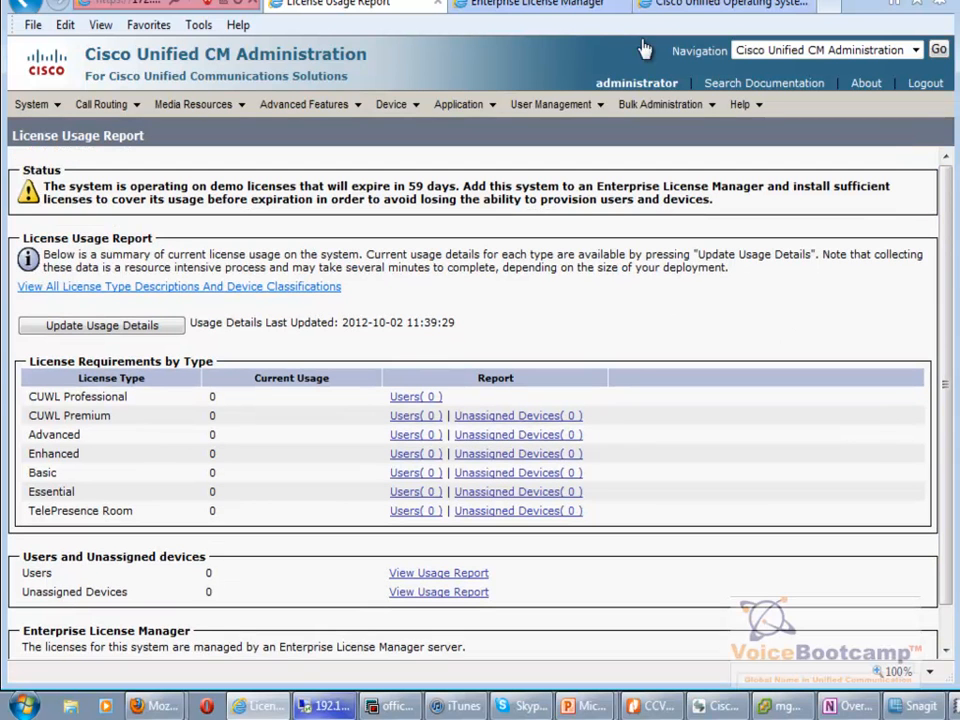
pyautogui.click(500, 5)
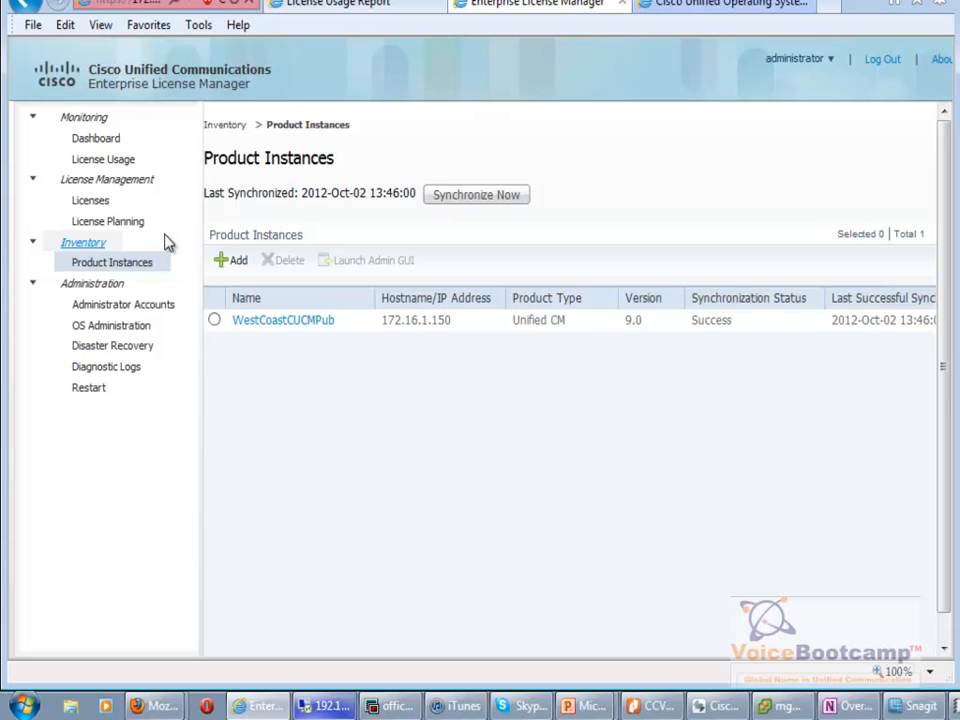
# Start Add Licenses from License Planning with product type Unified CM, version 9.0, and continue.
pyautogui.click(97, 222)
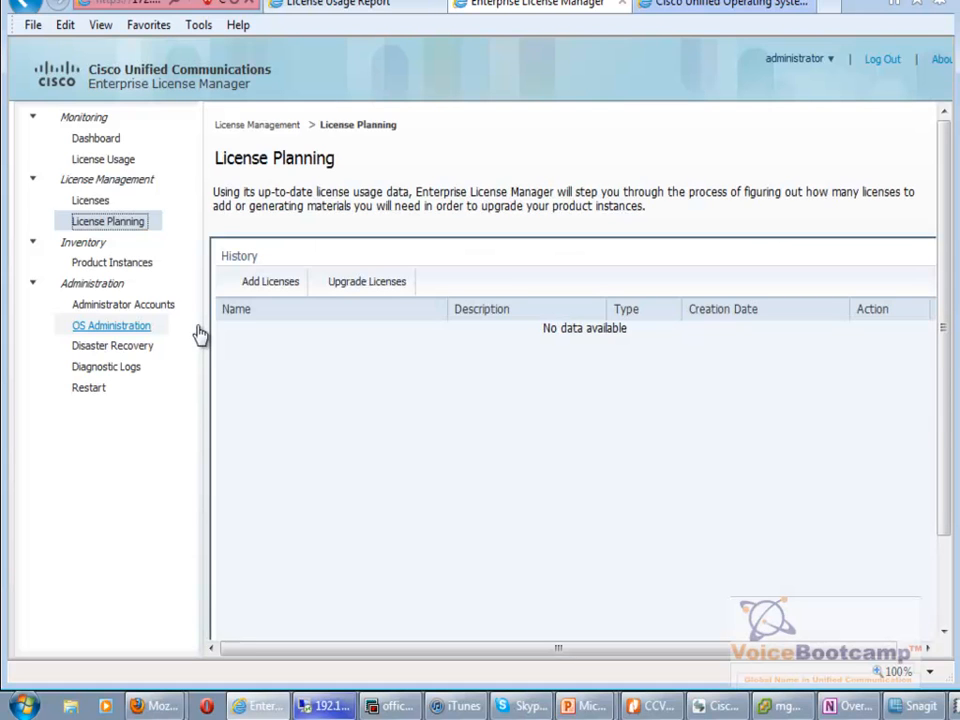
pyautogui.click(262, 284)
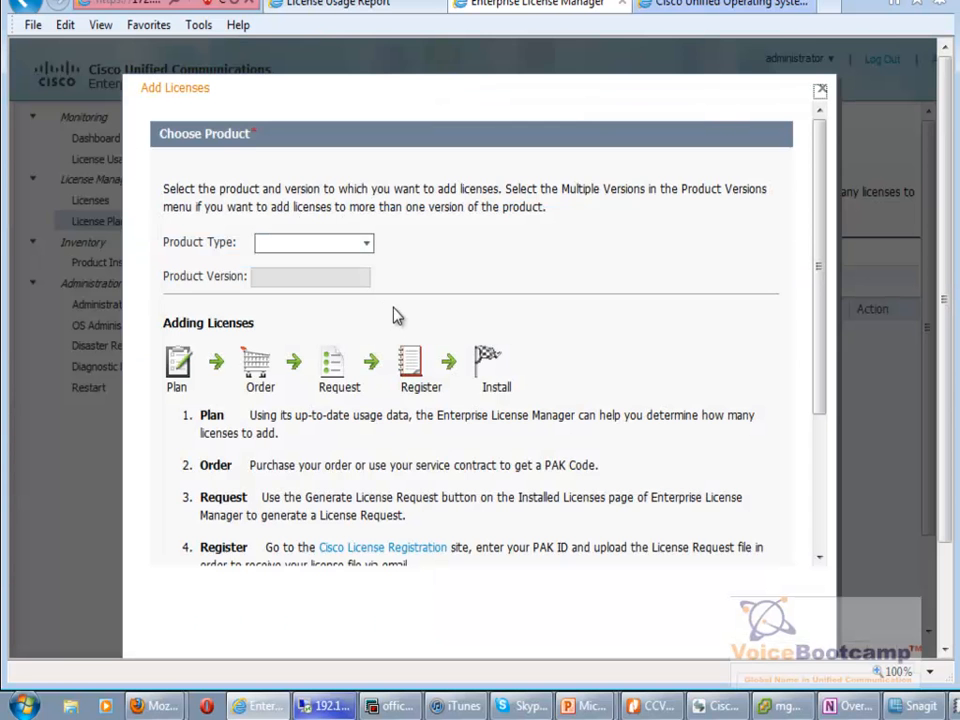
pyautogui.click(366, 245)
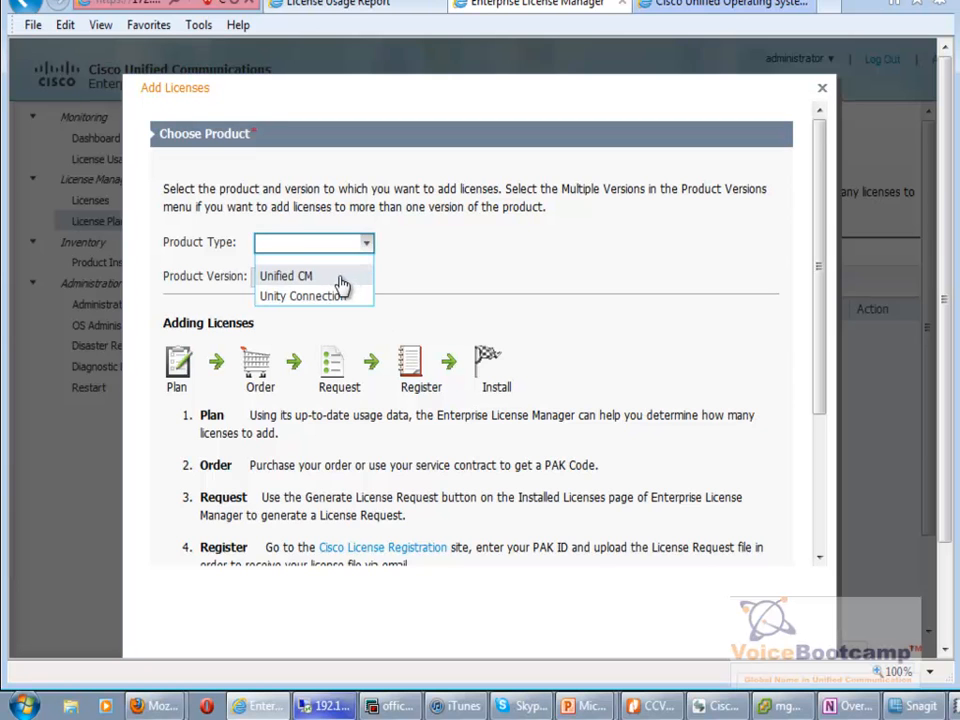
pyautogui.click(343, 276)
pyautogui.click(352, 279)
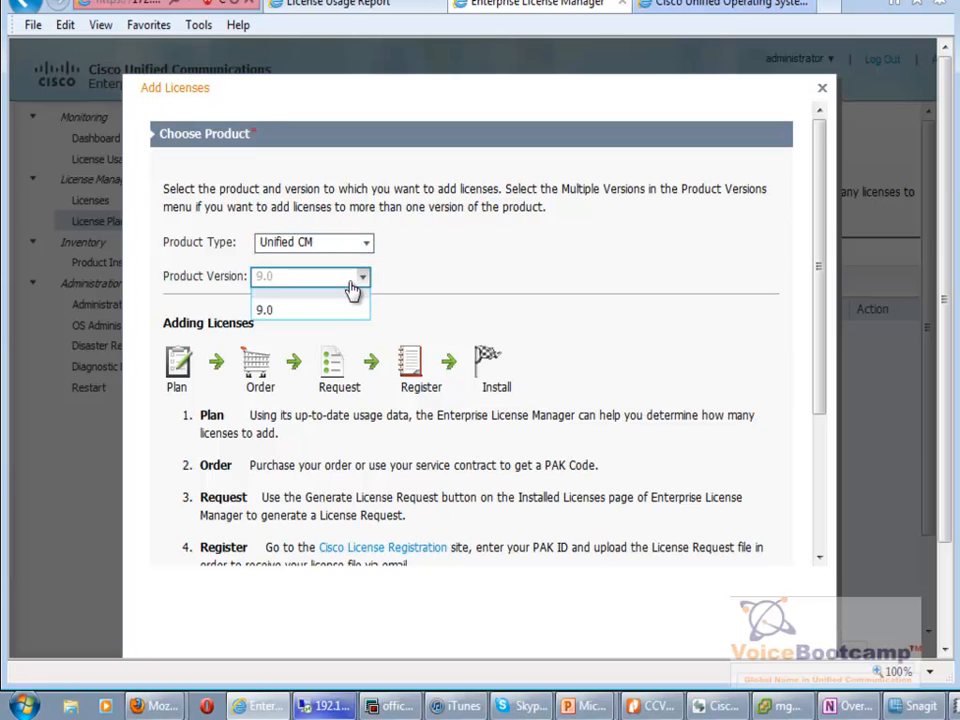
pyautogui.click(333, 313)
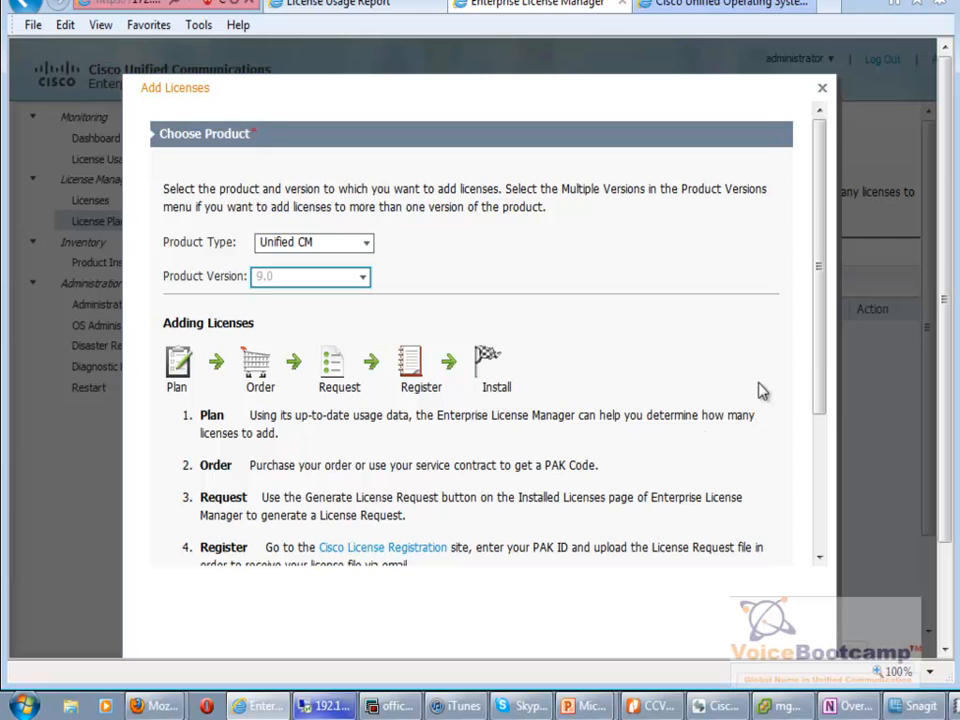
pyautogui.scroll(-3, 822, 356)
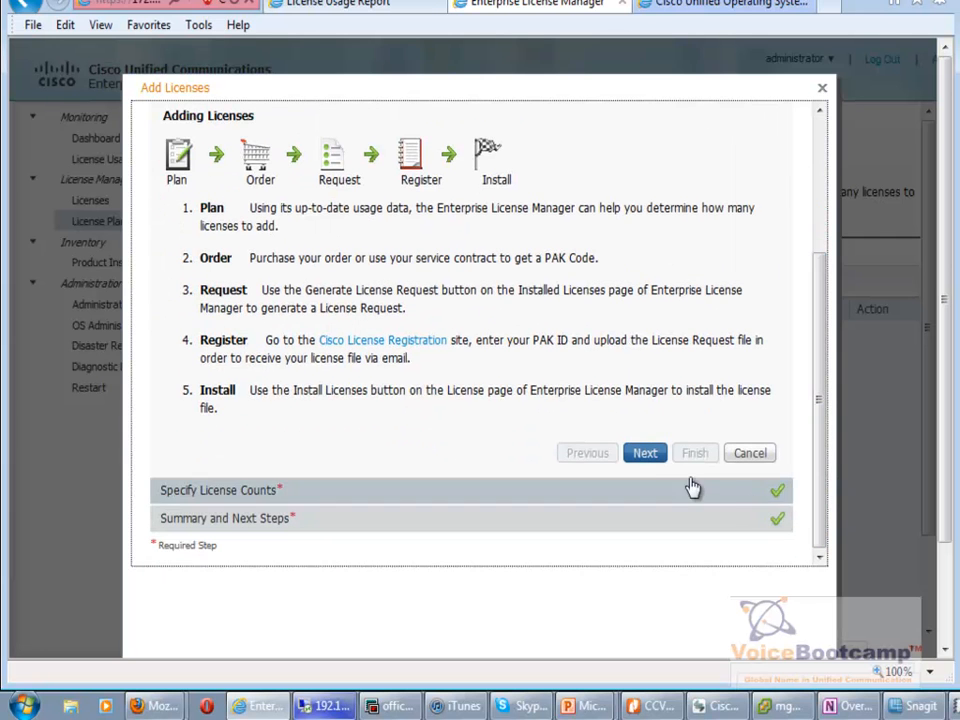
pyautogui.click(645, 455)
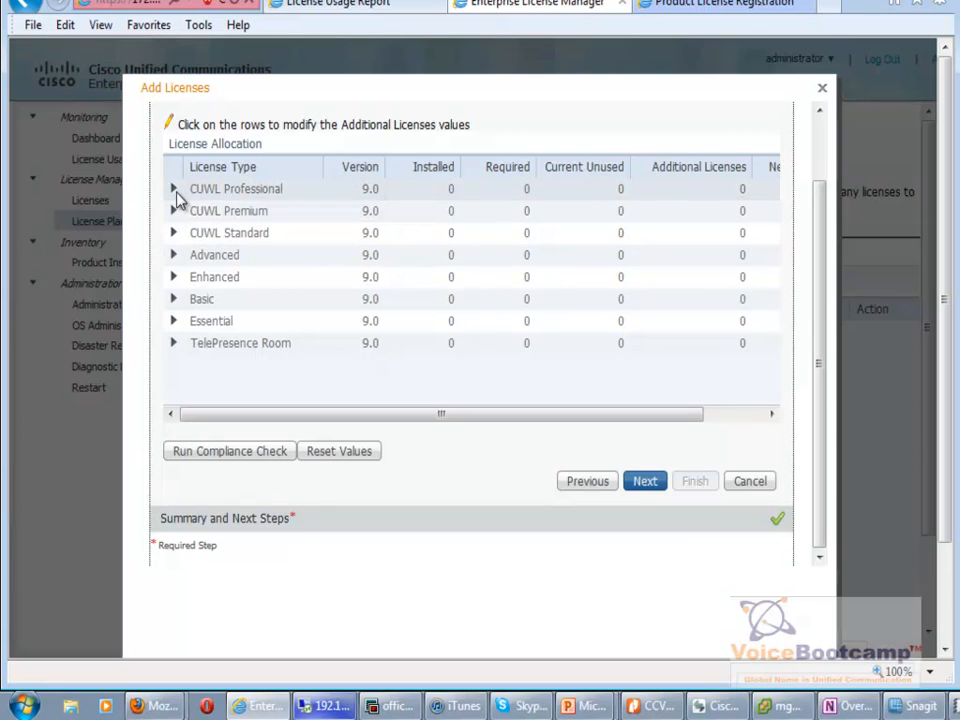
# Enter 15 additional CUWL Professional licenses and advance the wizard to Summary and Next Steps.
pyautogui.click(176, 193)
pyautogui.click(206, 196)
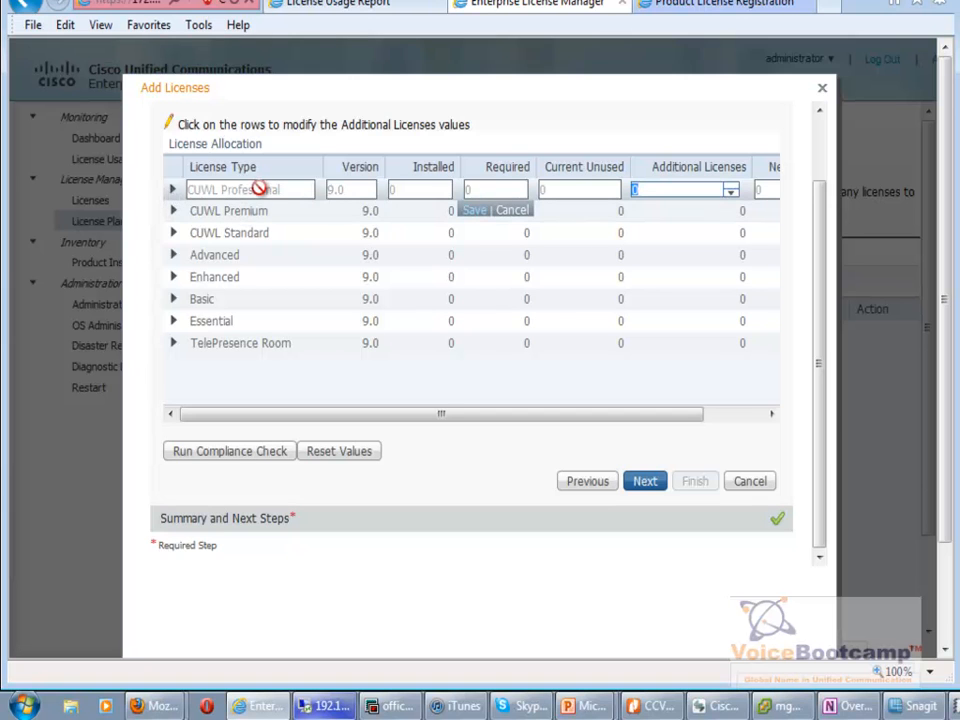
pyautogui.click(431, 197)
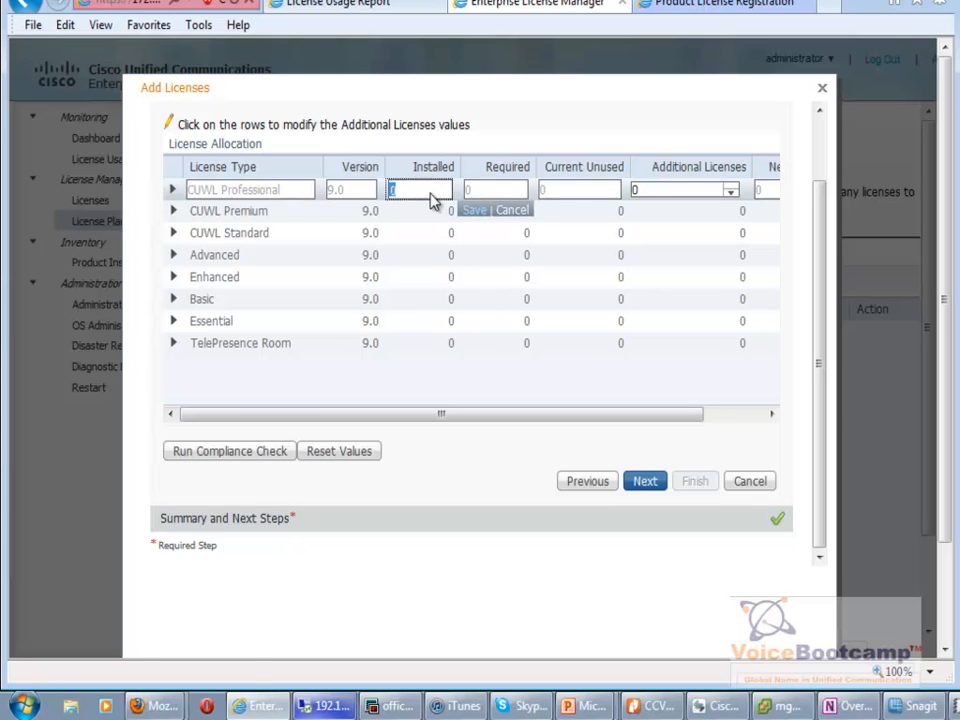
pyautogui.click(713, 190)
pyautogui.write('15')
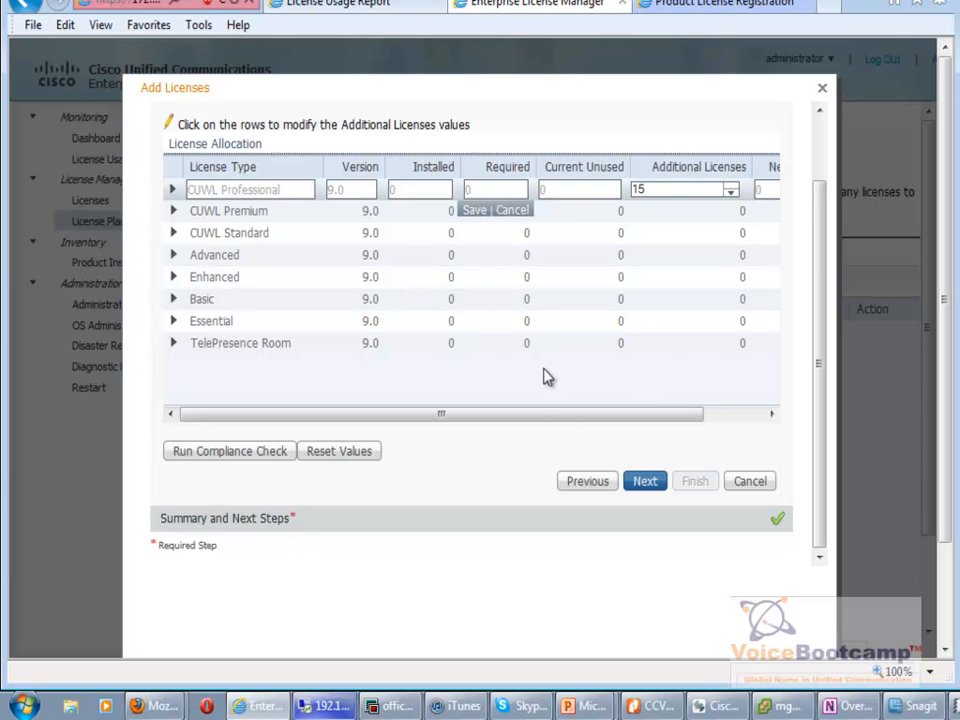
pyautogui.click(174, 256)
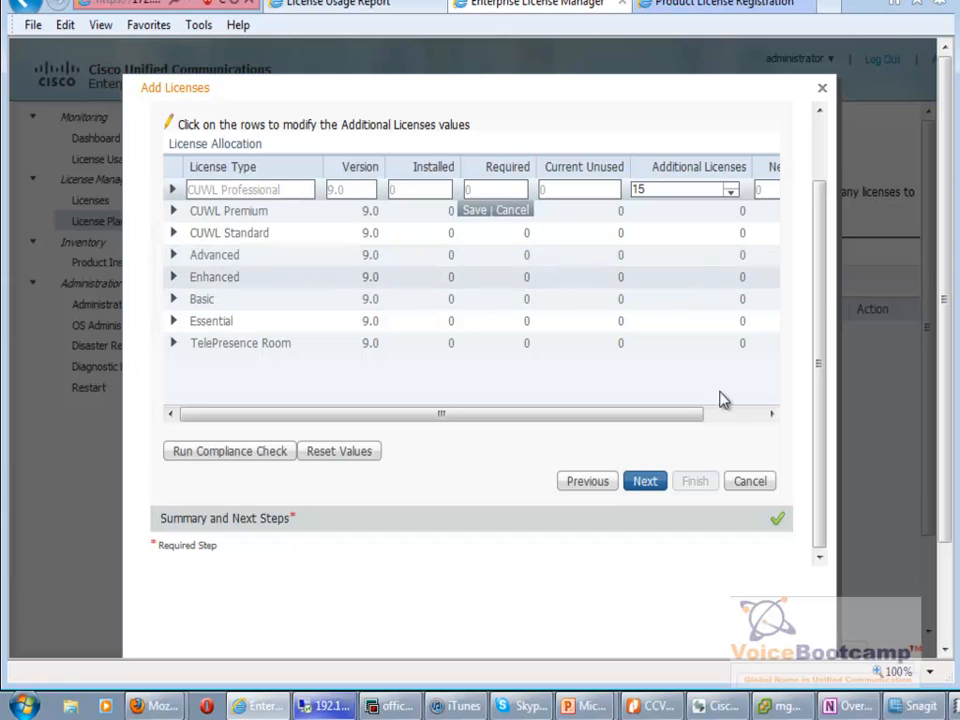
pyautogui.moveTo(751, 424); pyautogui.dragTo(753, 423)
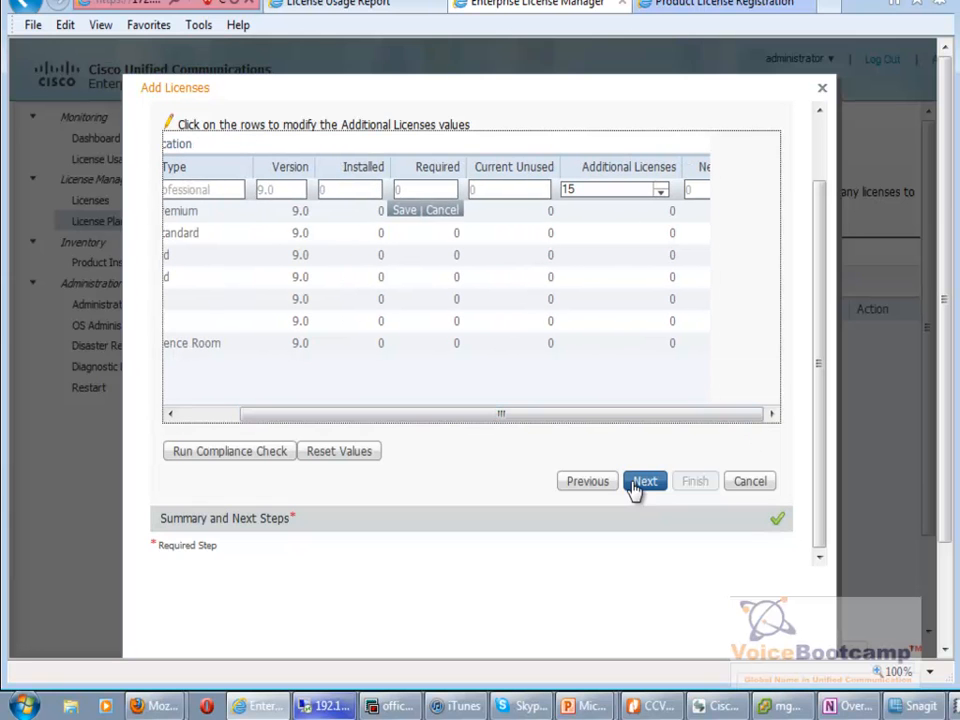
pyautogui.click(637, 224)
pyautogui.doubleClick(655, 214)
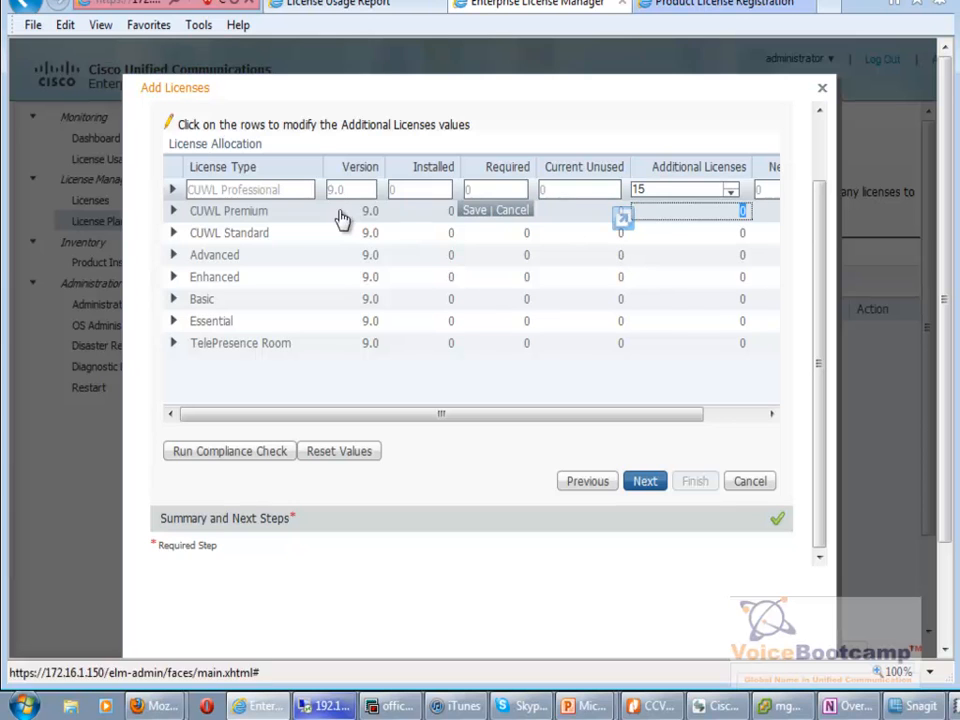
pyautogui.doubleClick(244, 210)
pyautogui.click(204, 258)
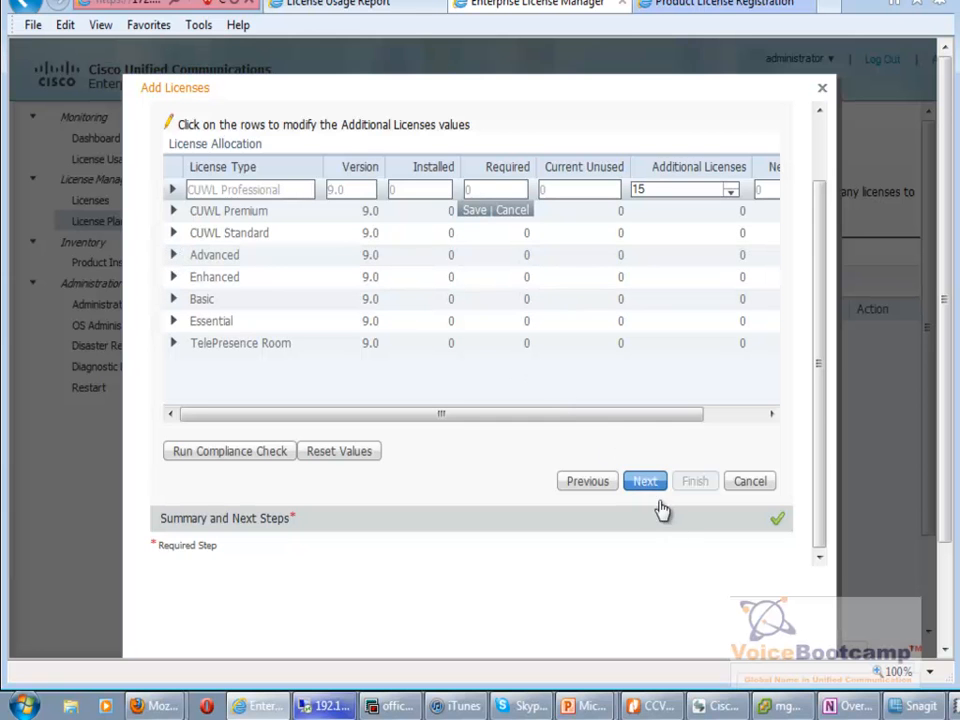
pyautogui.click(675, 533)
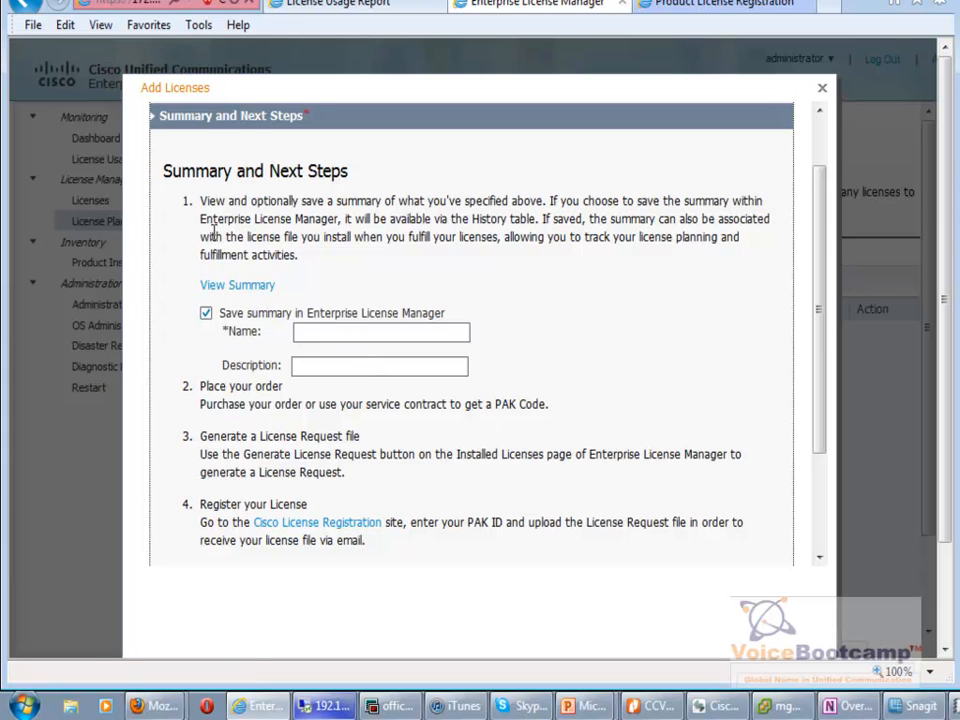
# Name the saved summary 'CUCM Pro License for 15 Users', fixing typos in the name.
pyautogui.click(349, 337)
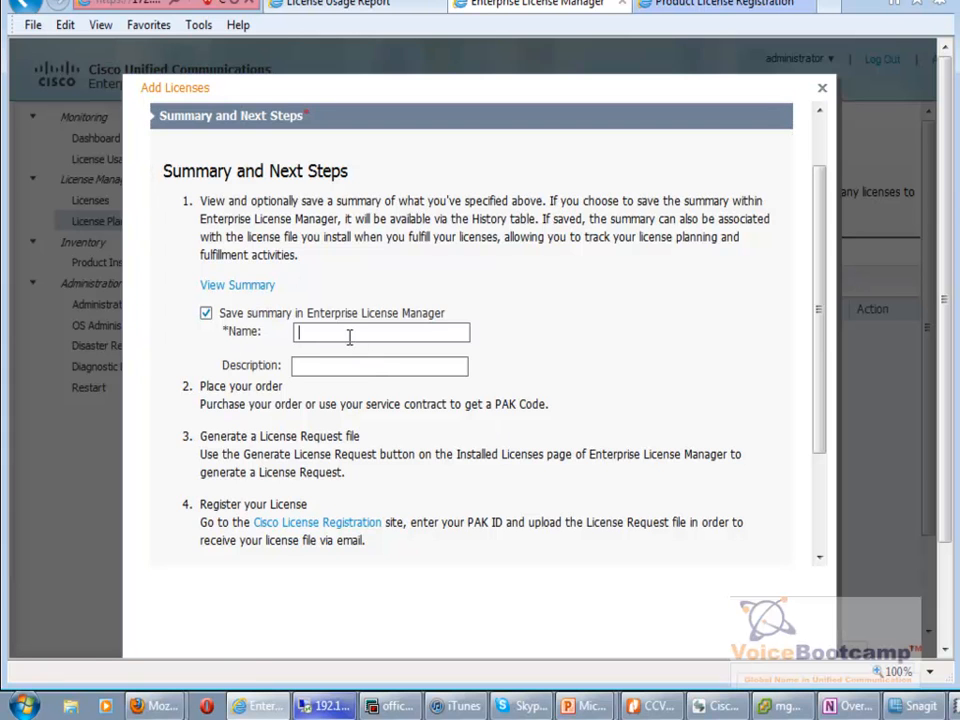
pyautogui.write('CUCM Pro')
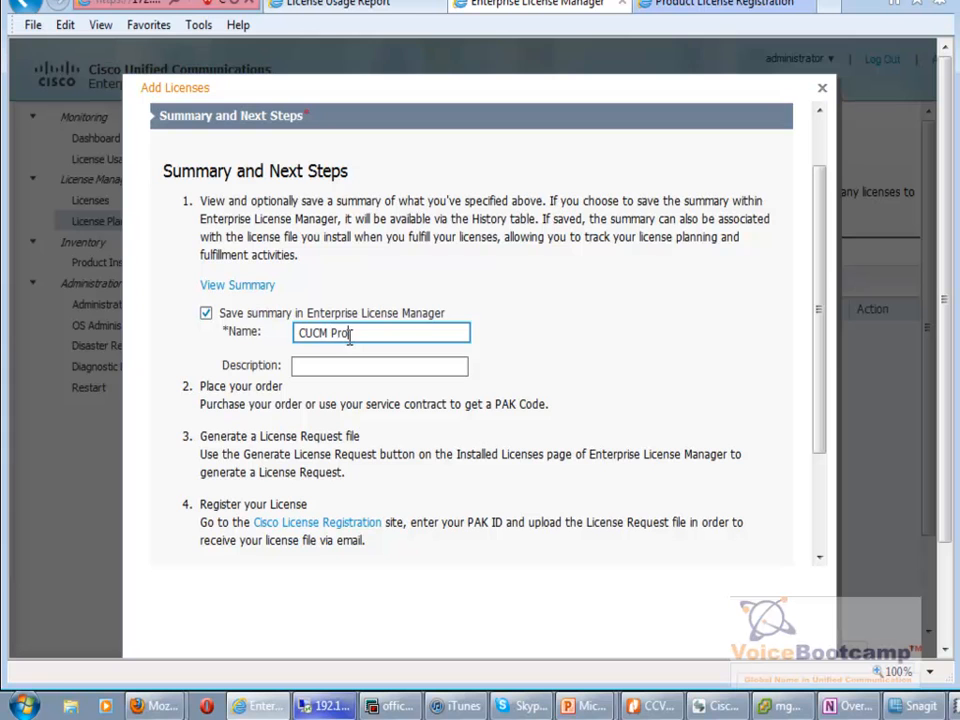
pyautogui.write('License for 15 users')
pyautogui.click(407, 366)
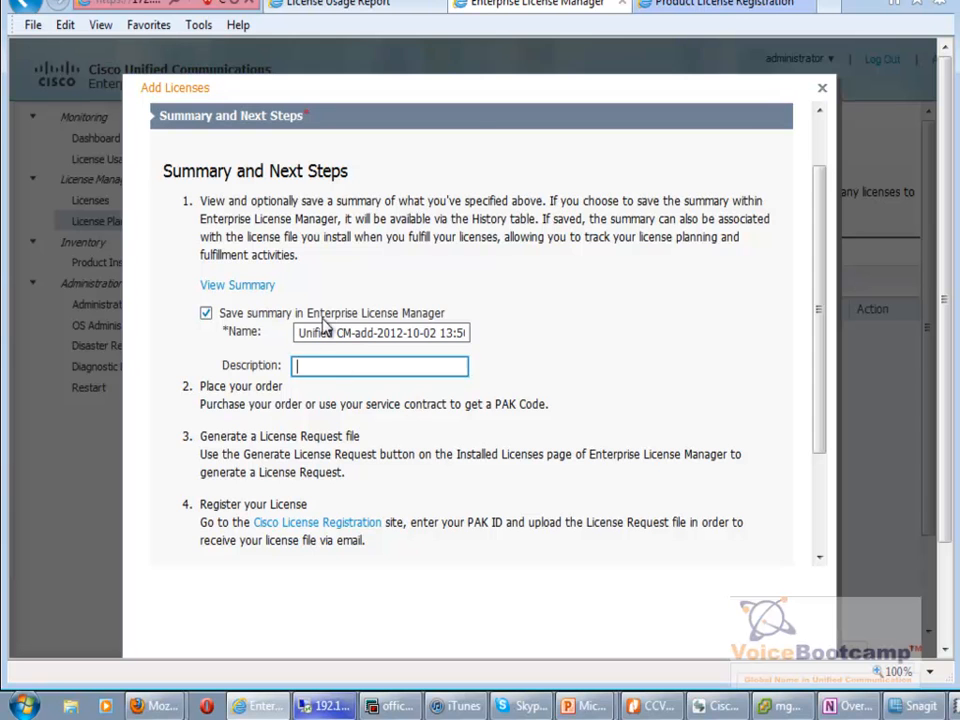
pyautogui.click(317, 313)
pyautogui.click(313, 317)
pyautogui.moveTo(298, 333); pyautogui.dragTo(613, 360)
pyautogui.press('BackSpace')
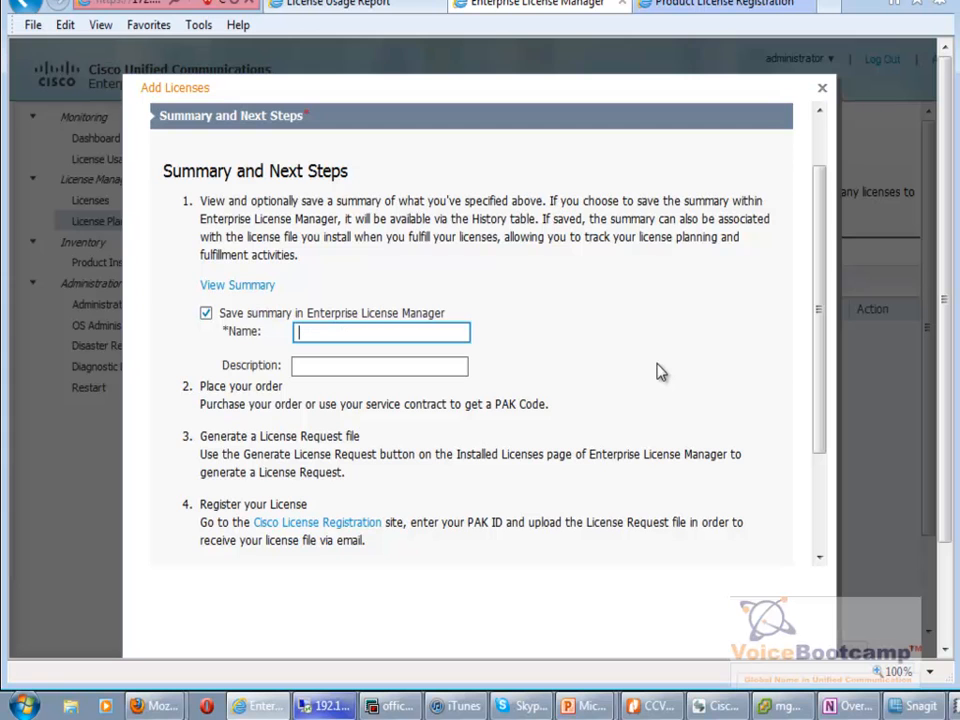
pyautogui.write('CUCM Pro License for 1 Users')
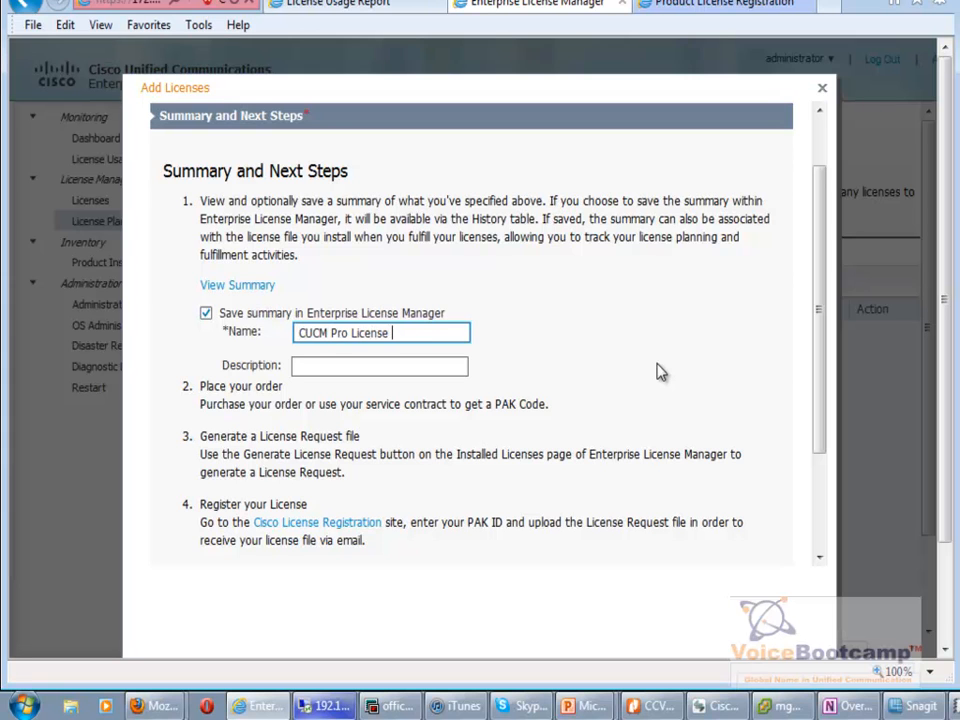
pyautogui.click(430, 366)
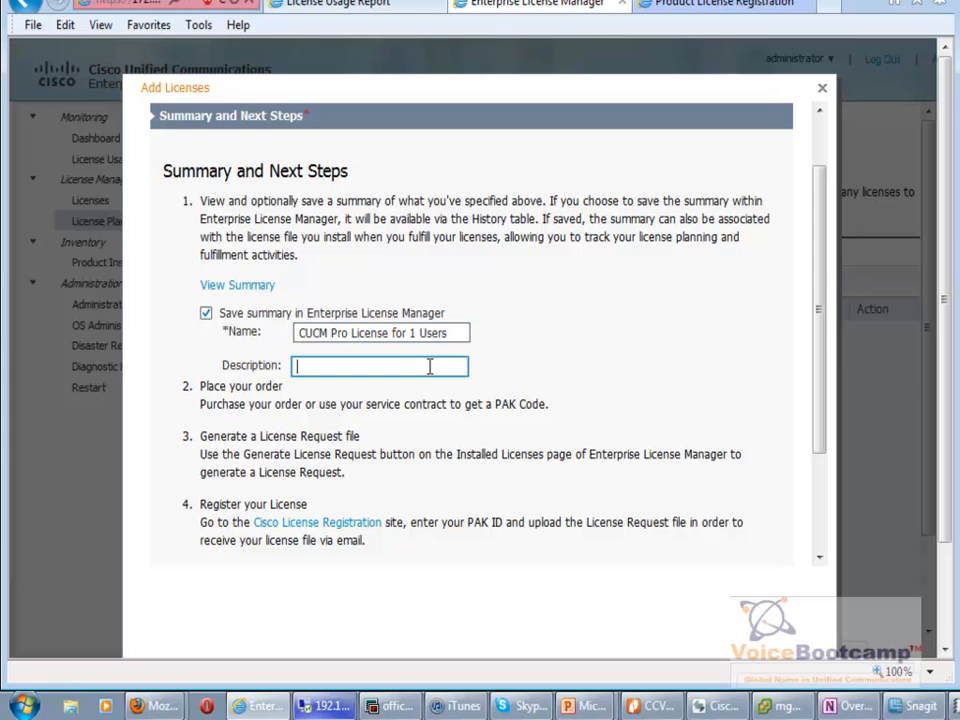
pyautogui.click(428, 336)
pyautogui.press('BackSpace')
pyautogui.write('5')
pyautogui.click(430, 366)
# Finish the license plan with the summary saved and refresh the License Planning page.
pyautogui.scroll(-2, 948, 580)
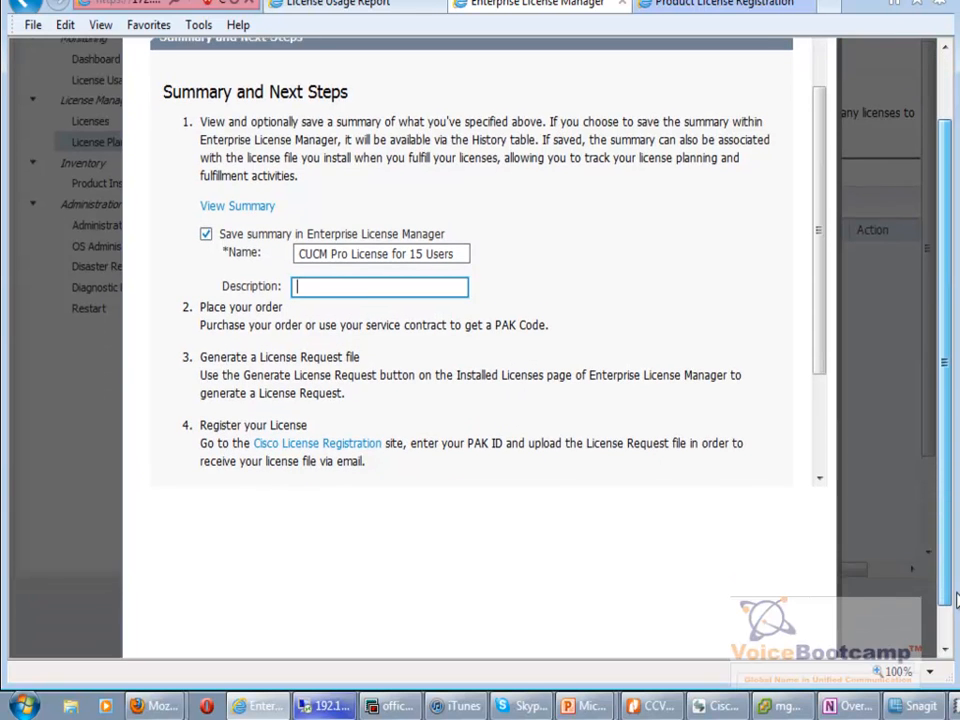
pyautogui.scroll(-1, 820, 388)
pyautogui.scroll(3, 820, 388)
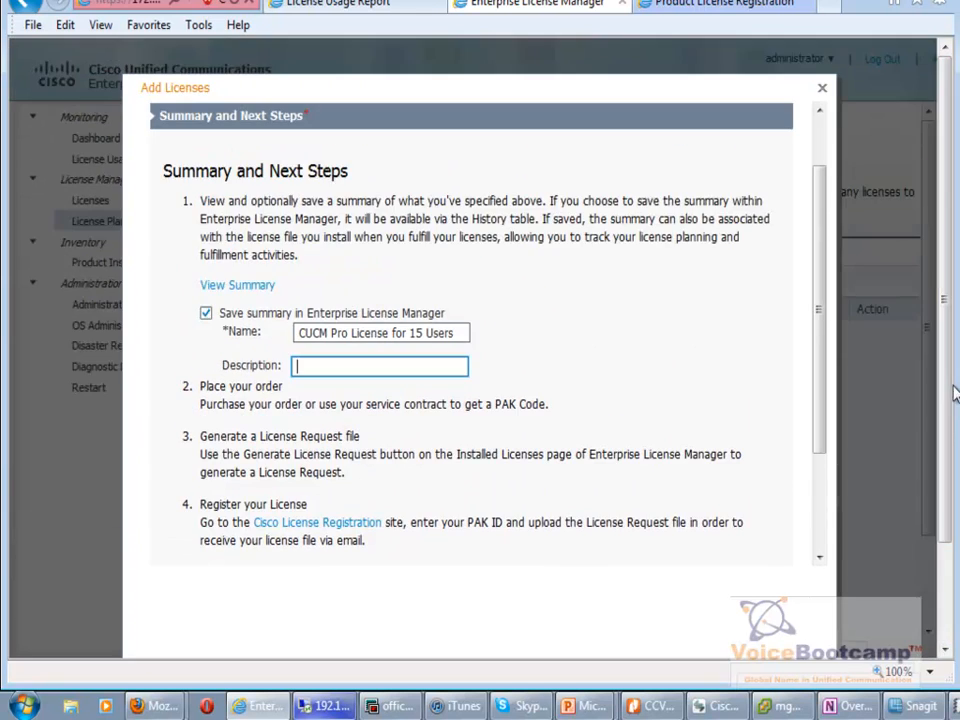
pyautogui.scroll(-3, 820, 388)
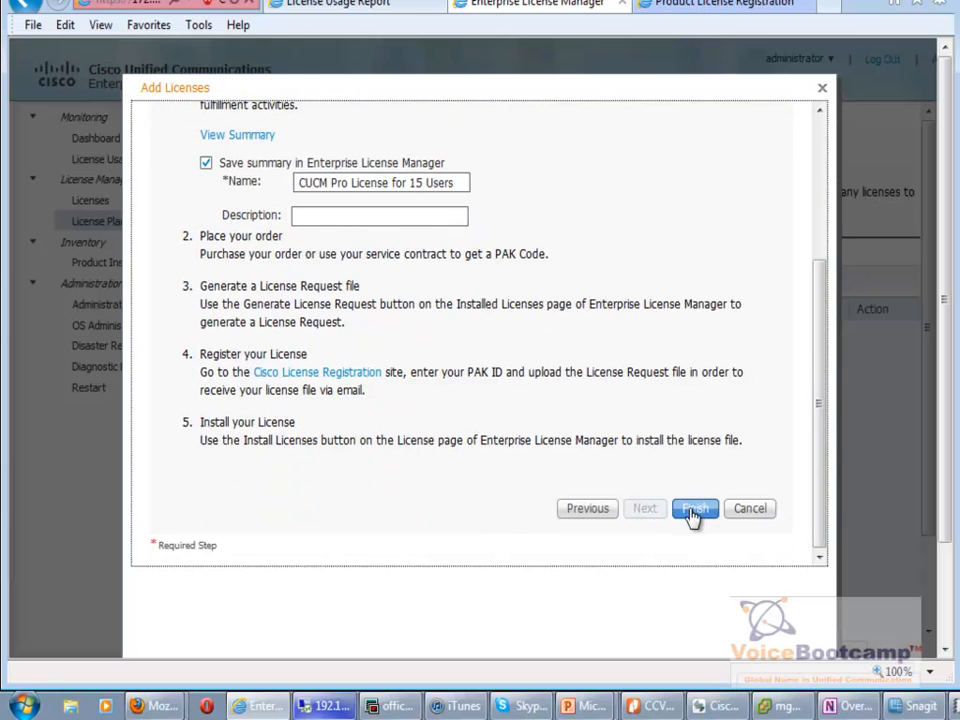
pyautogui.click(692, 511)
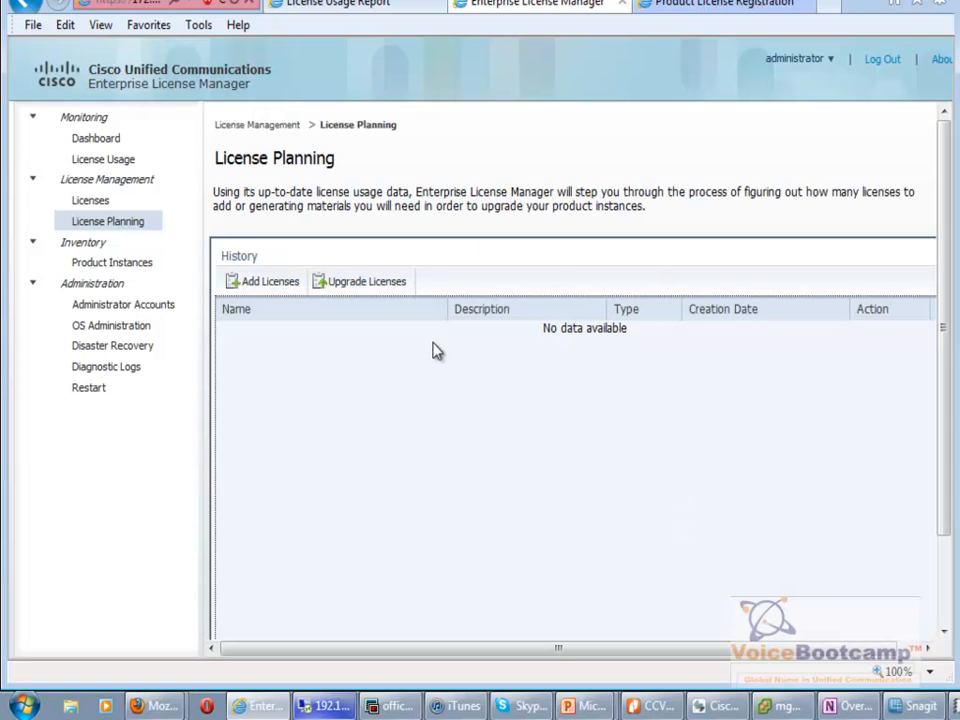
pyautogui.click(95, 220)
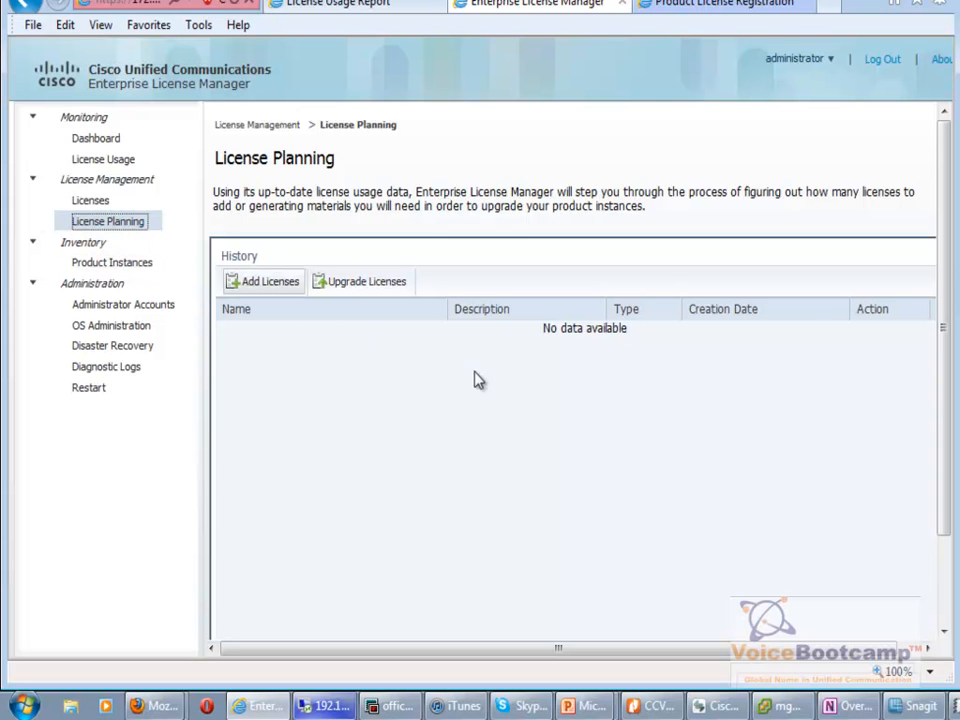
# Open the saved CUCM Pro License for 15 Users plan, then generate a license request under Licenses.
pyautogui.click(944, 597)
pyautogui.moveTo(944, 595); pyautogui.dragTo(951, 489)
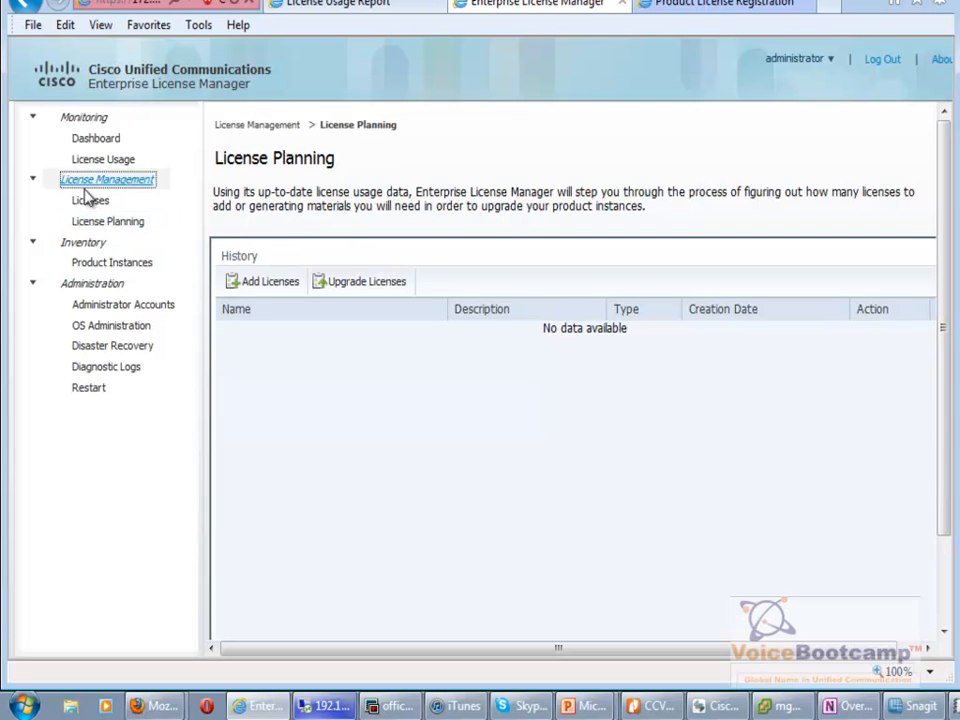
pyautogui.click(90, 201)
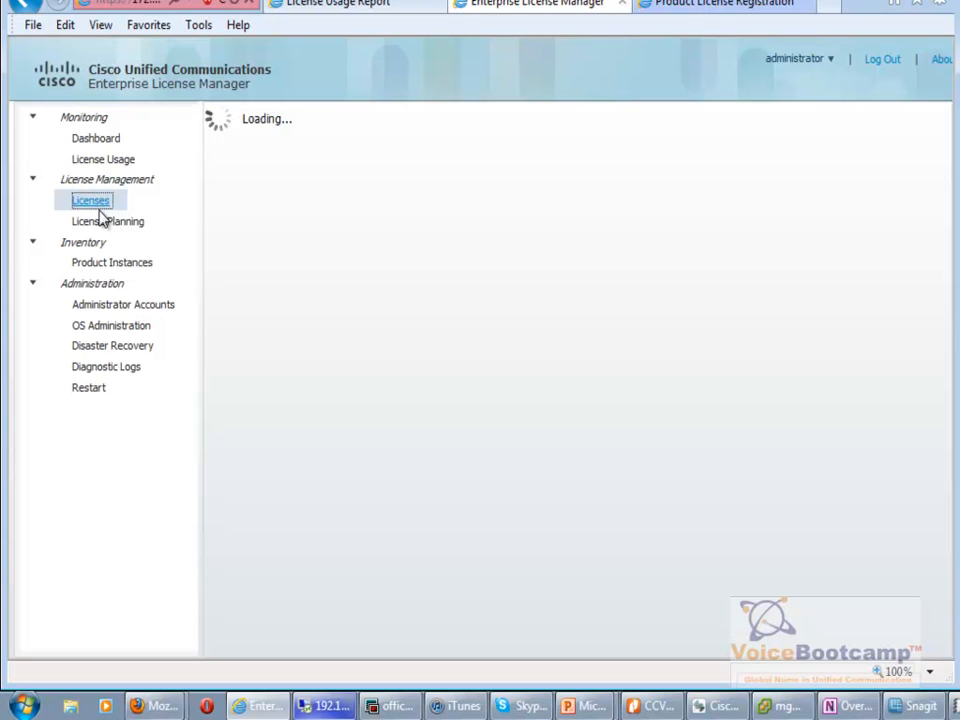
pyautogui.click(103, 220)
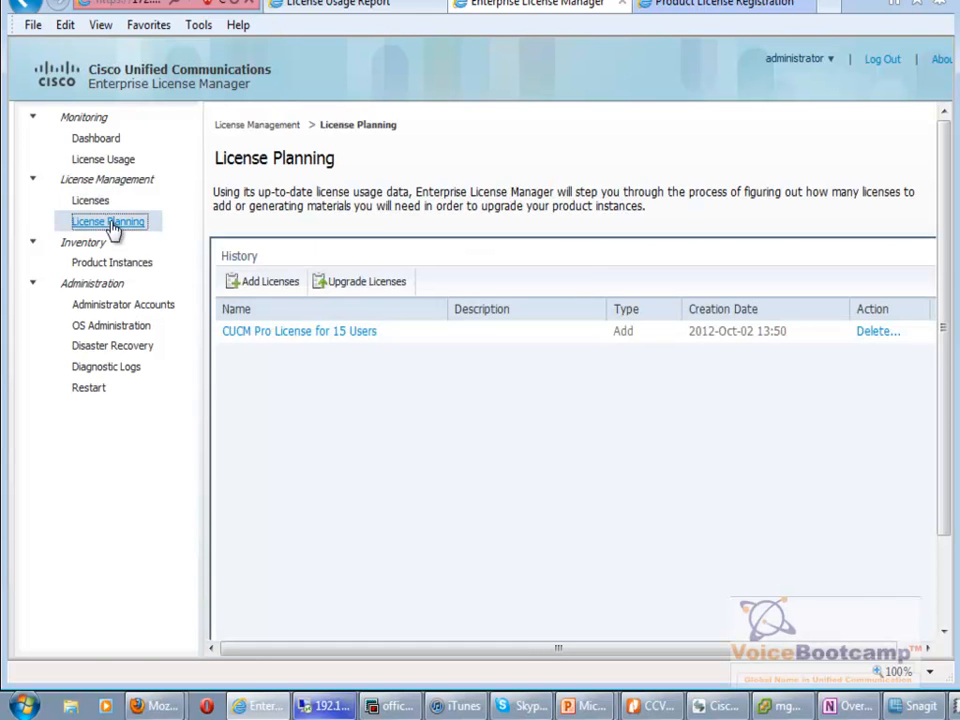
pyautogui.click(284, 334)
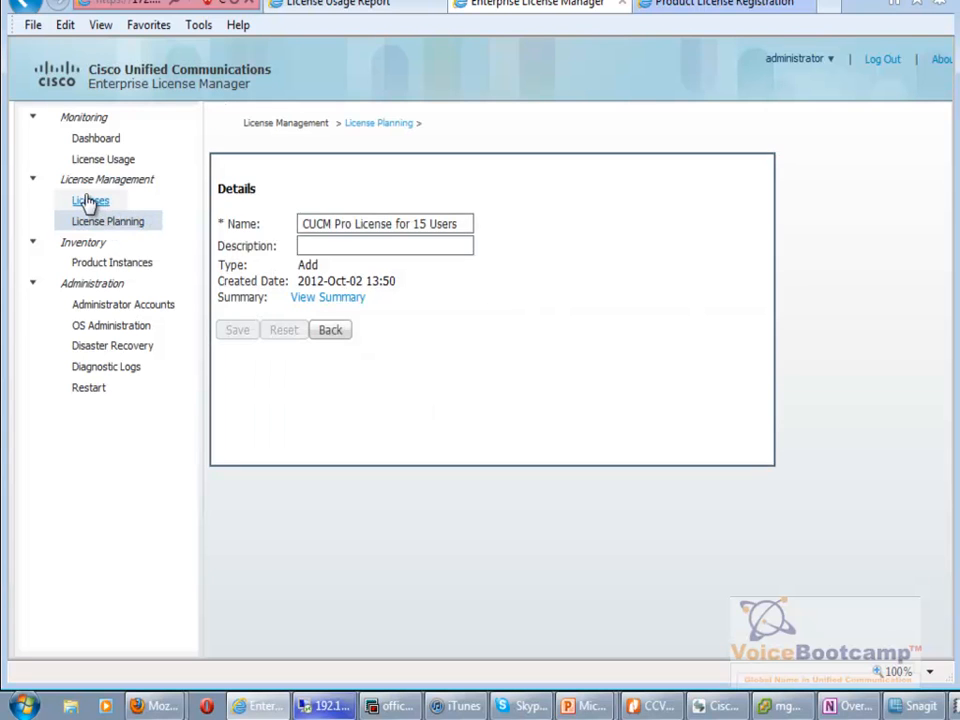
pyautogui.click(91, 204)
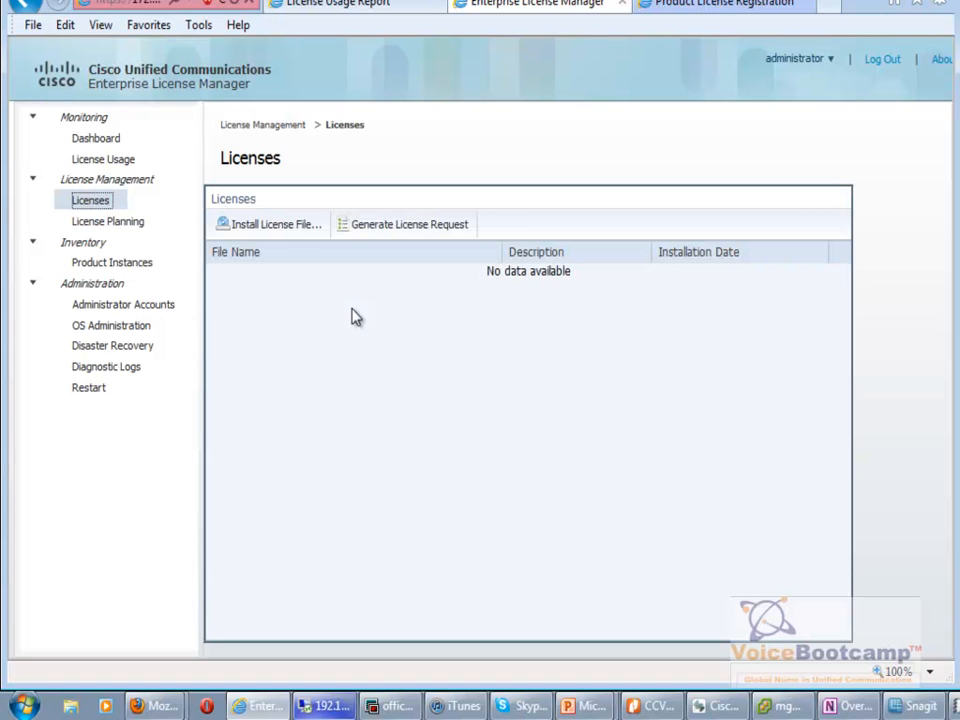
pyautogui.click(390, 228)
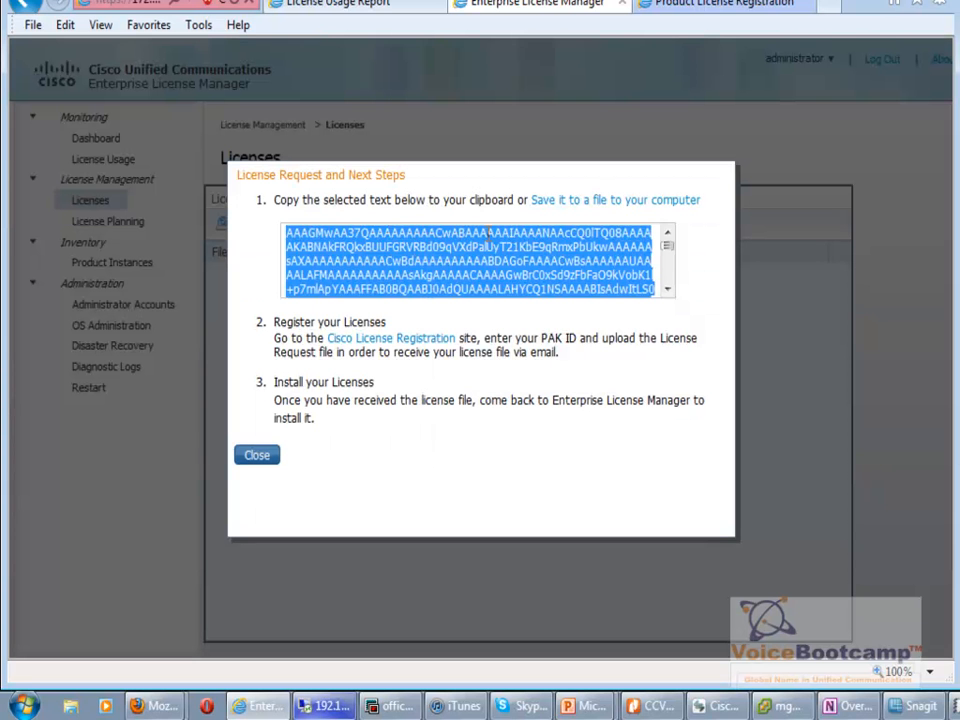
# Copy the entire license request text and move to the Product License Registration site.
pyautogui.click(430, 264)
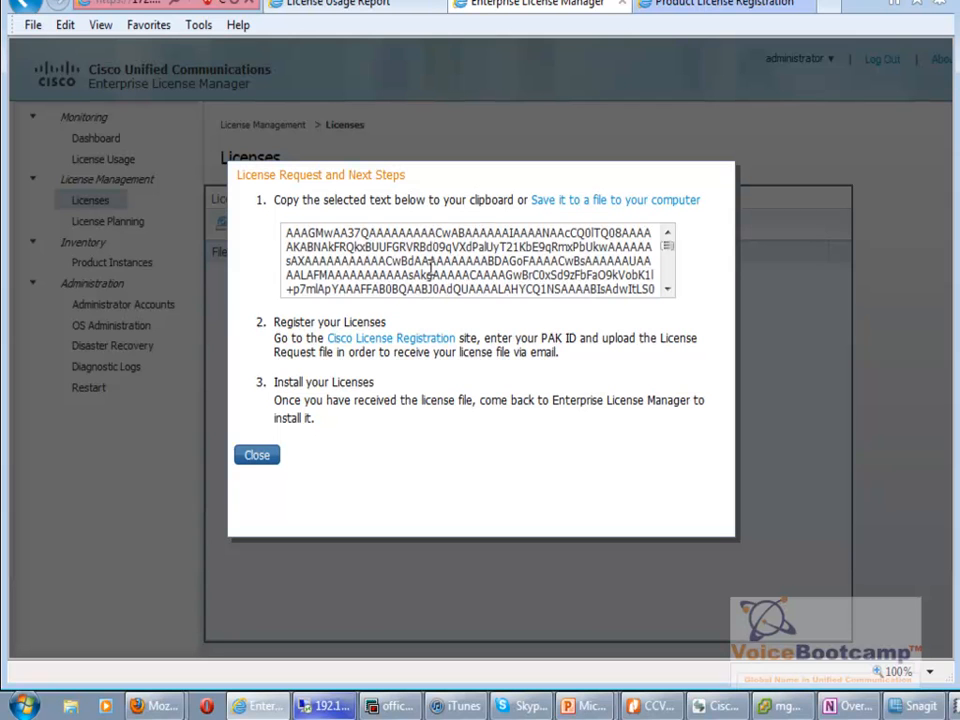
pyautogui.hotkey('ctrl', 'a')
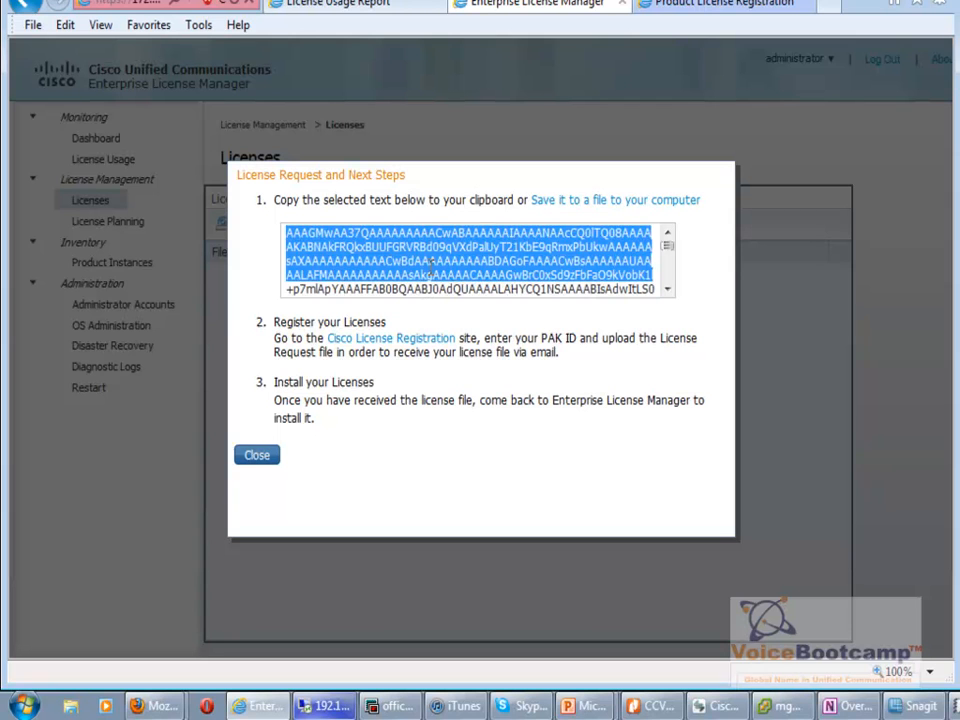
pyautogui.rightClick(430, 264)
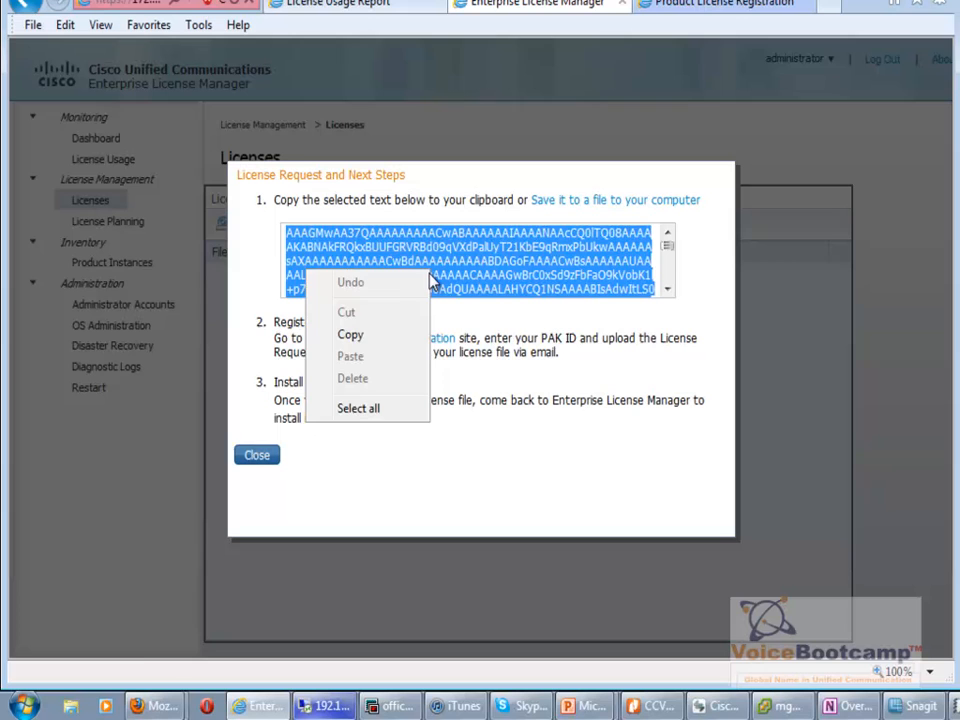
pyautogui.click(413, 337)
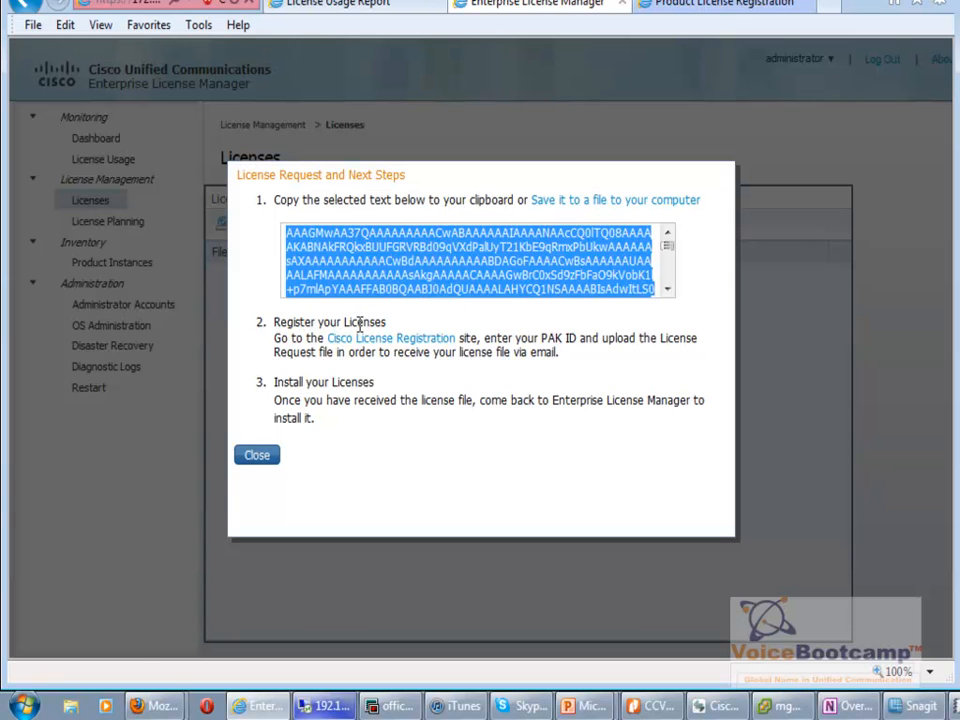
pyautogui.click(710, 6)
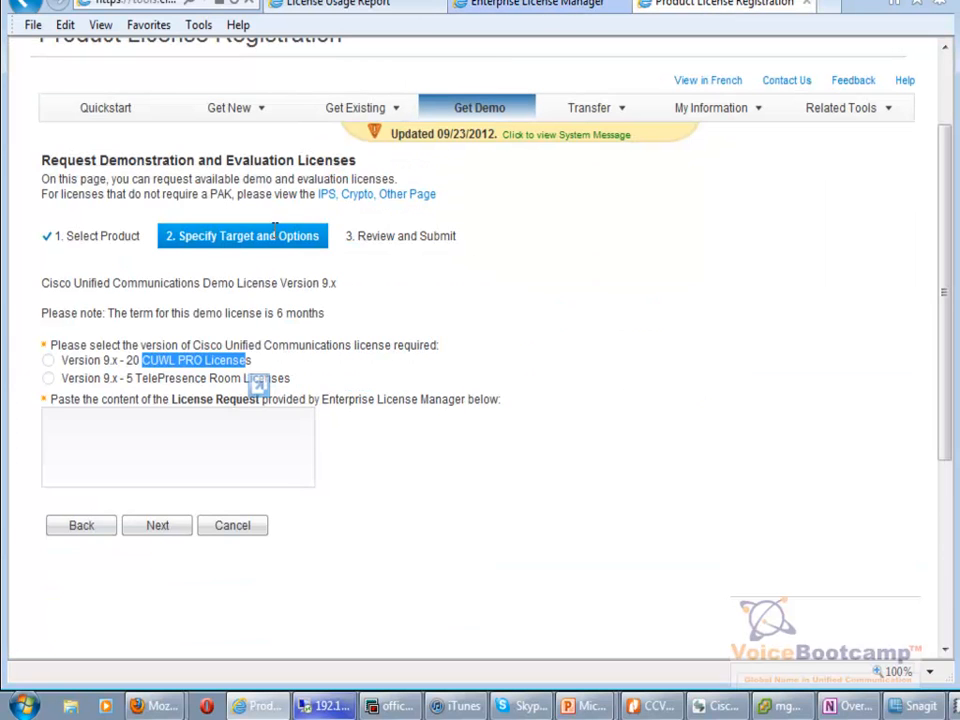
# Paste the license request and select Version 9.x - 20 CUWL PRO Licenses.
pyautogui.click(237, 430)
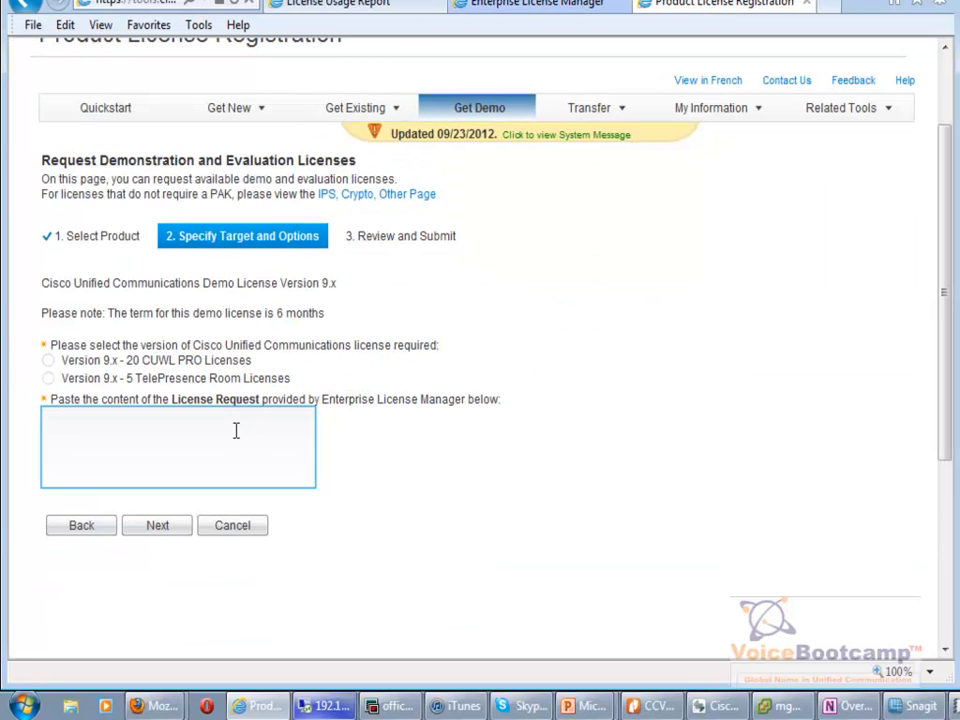
pyautogui.hotkey('ctrl', 'v')
pyautogui.click(48, 360)
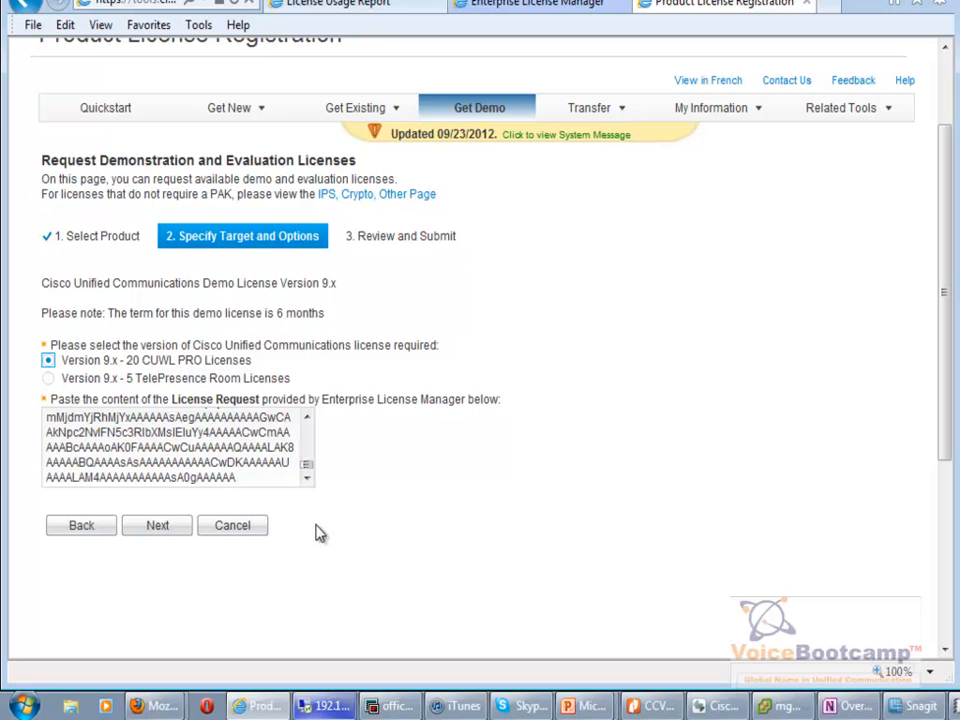
pyautogui.click(155, 528)
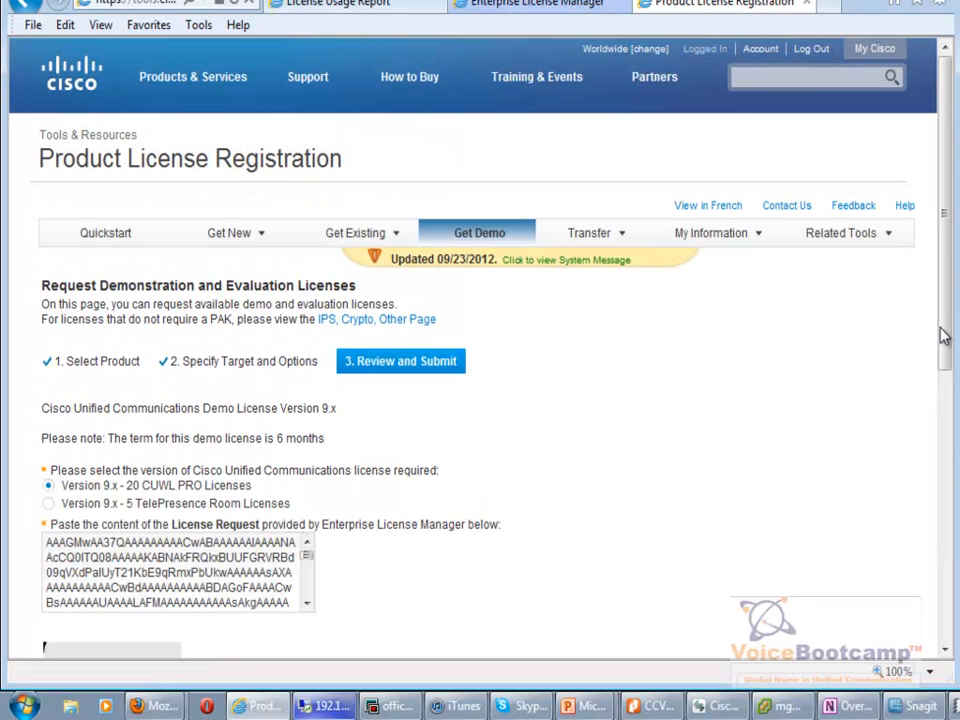
# Enter the security word and submit the request for review.
pyautogui.scroll(-5, 930, 338)
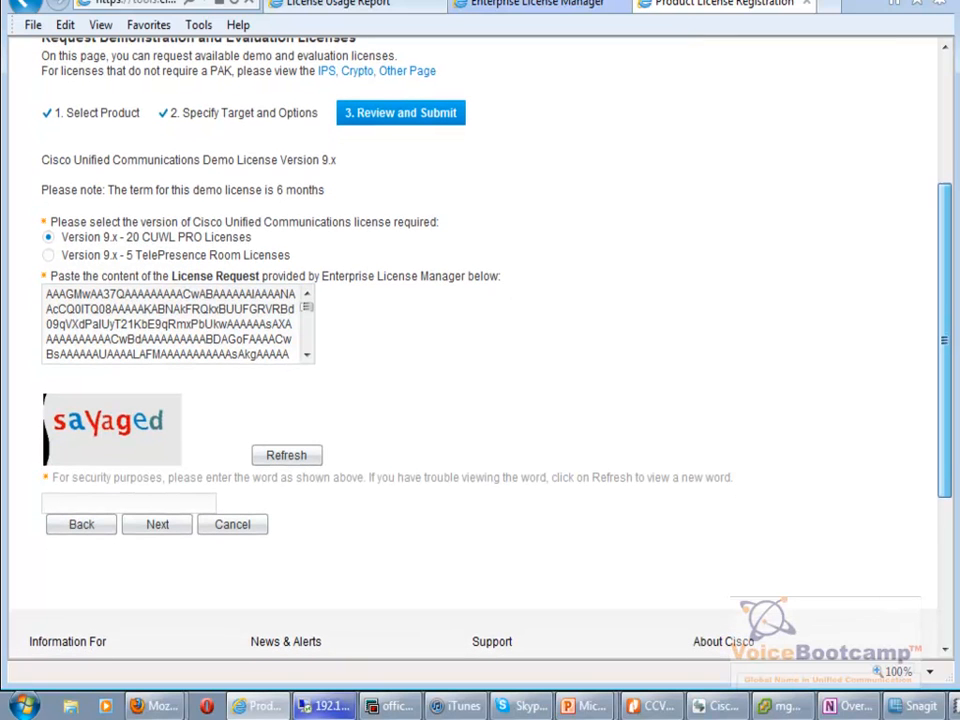
pyautogui.click(135, 500)
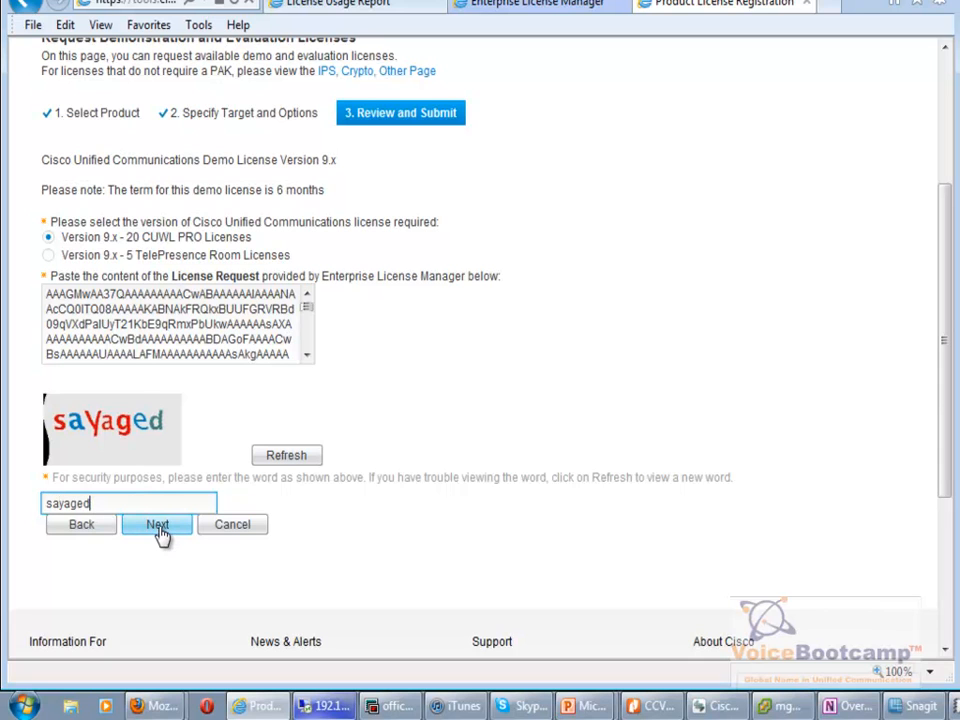
pyautogui.click(158, 528)
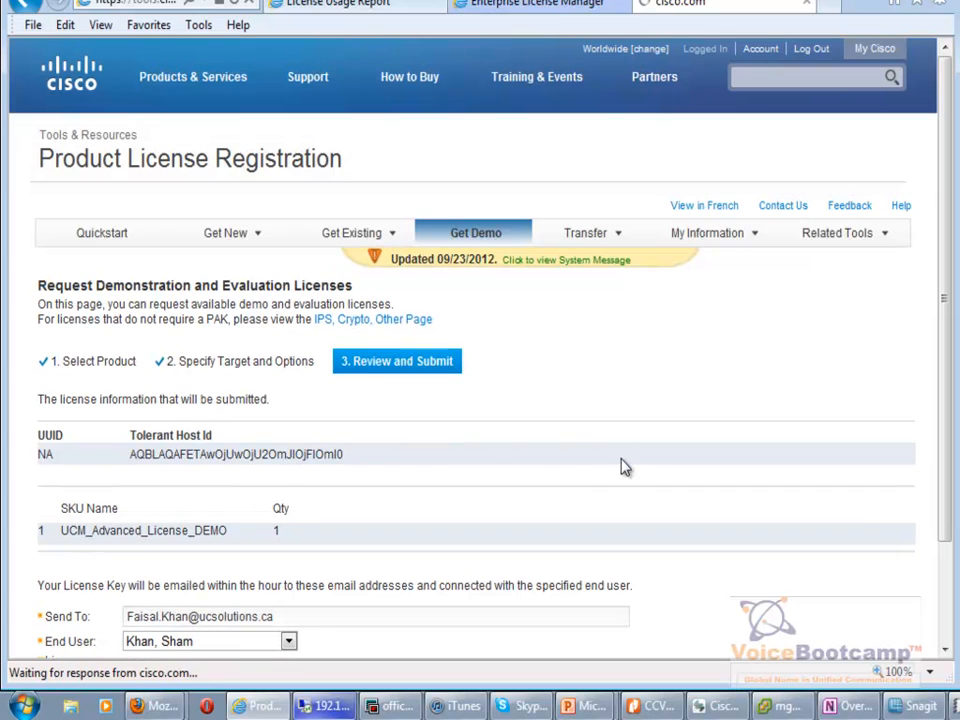
# Replace the Send To e-mail address, accept the license terms, and request the demo license.
pyautogui.moveTo(169, 476); pyautogui.dragTo(43, 456)
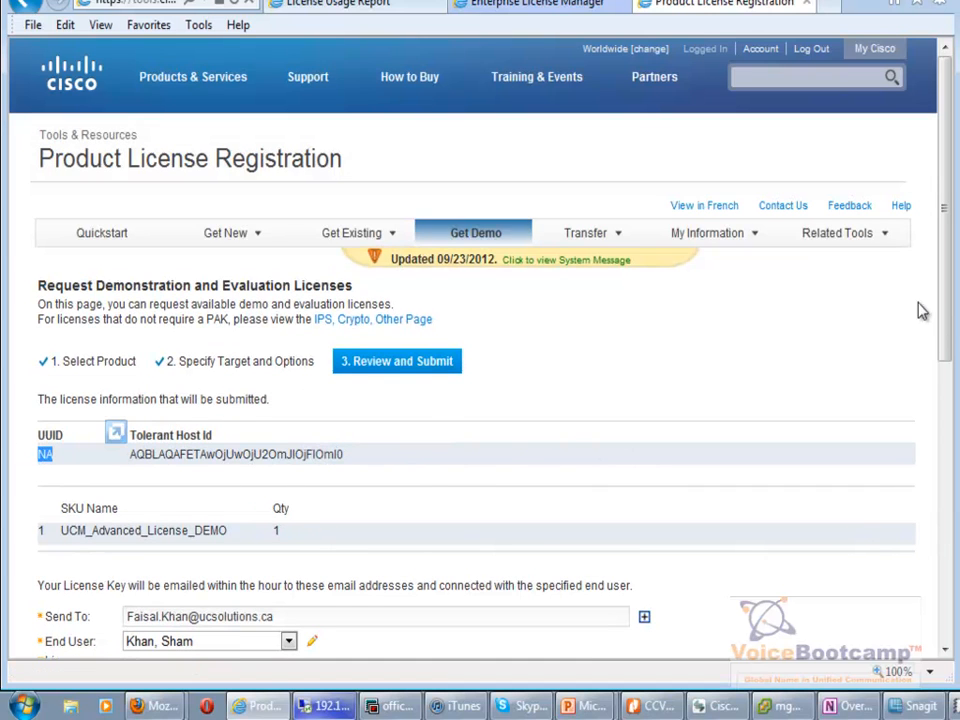
pyautogui.scroll(-4, 945, 343)
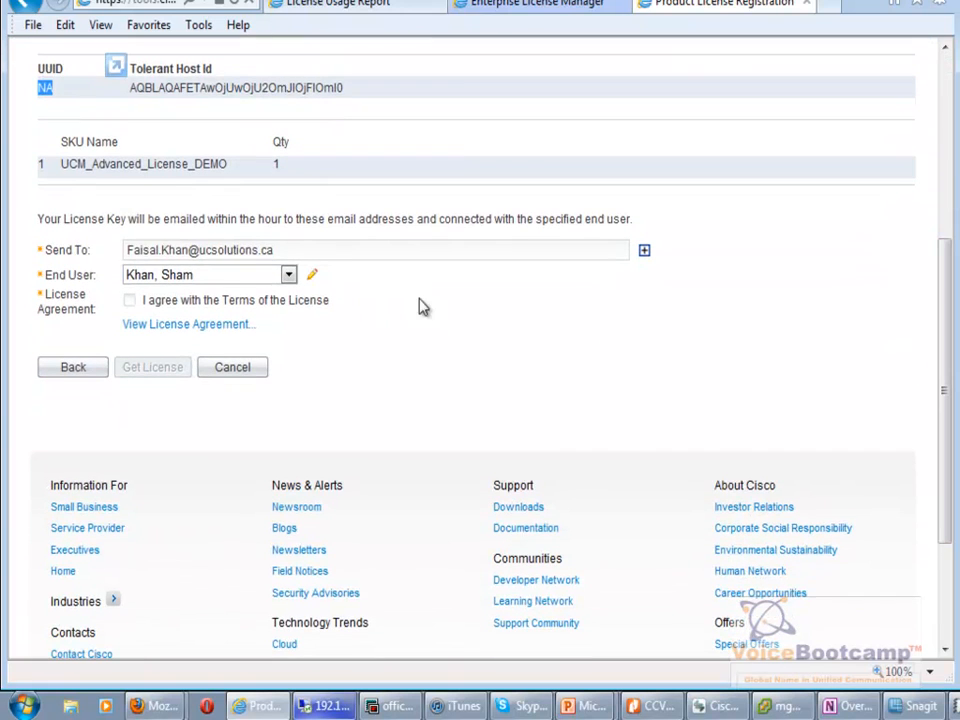
pyautogui.moveTo(336, 249); pyautogui.dragTo(43, 250)
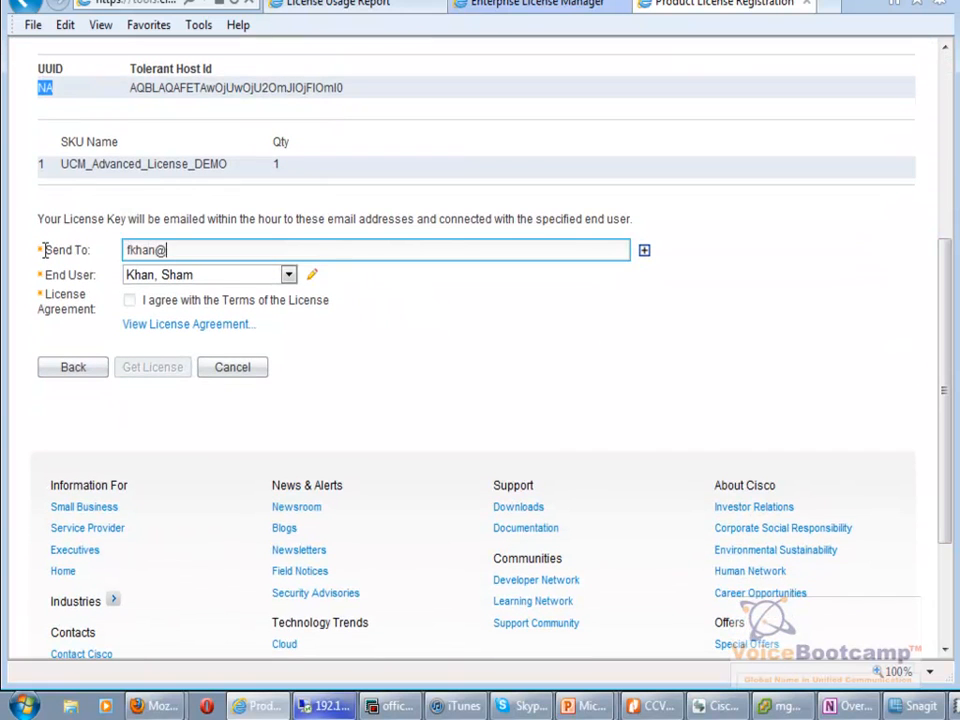
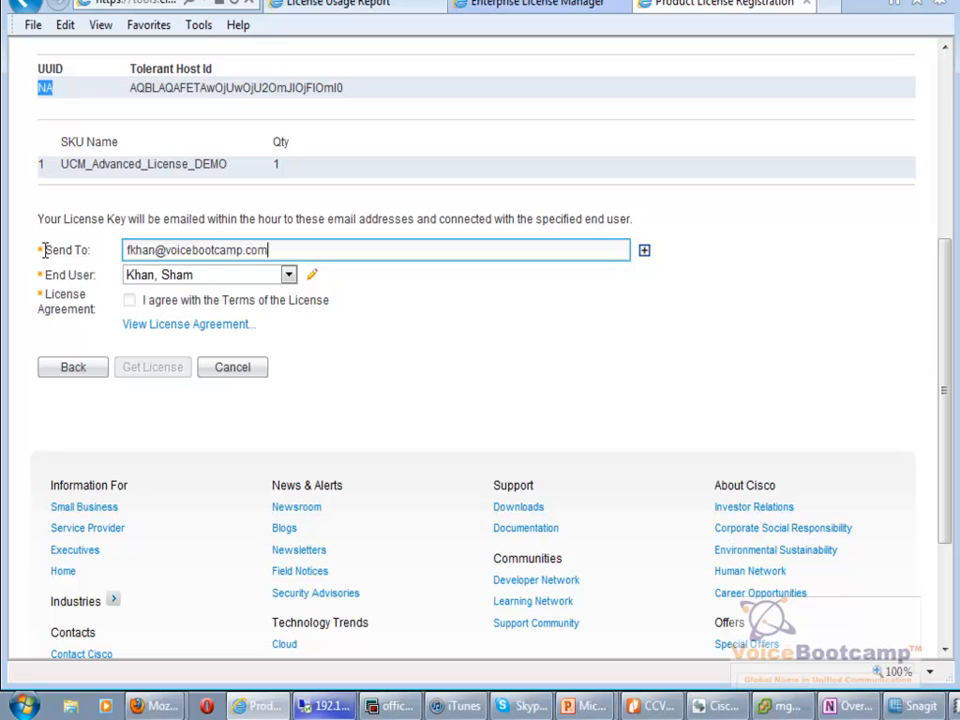
pyautogui.click(129, 300)
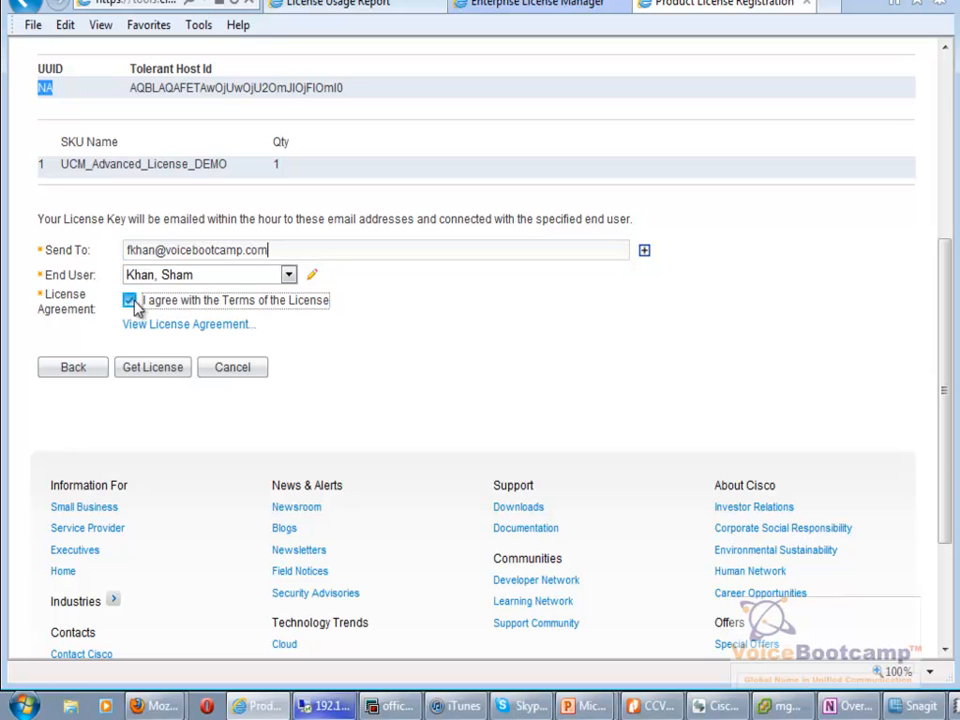
pyautogui.click(144, 372)
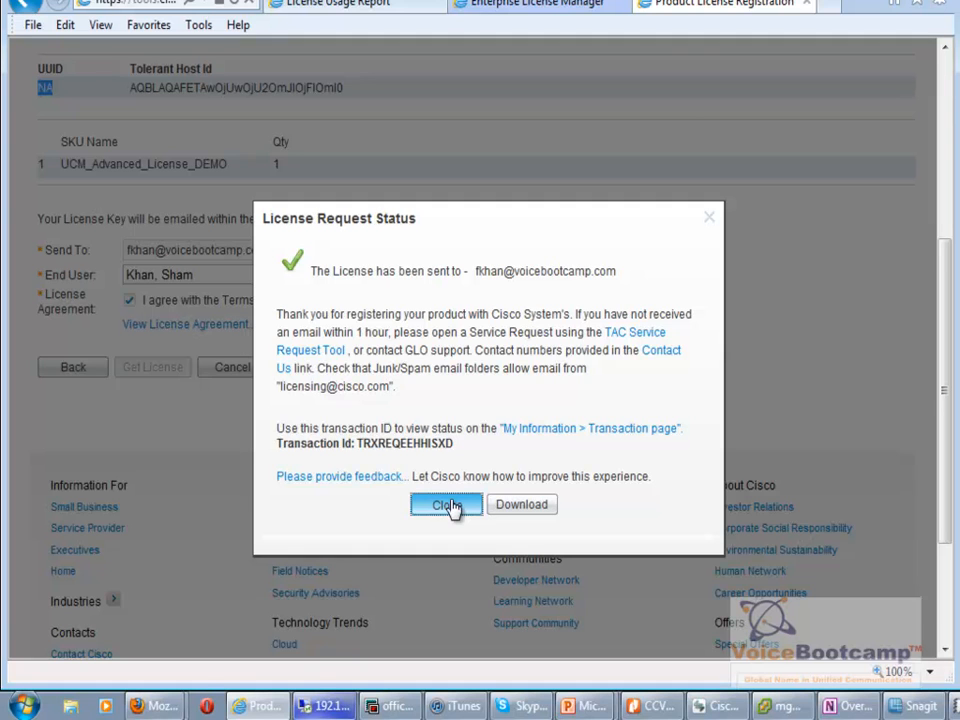
# Dismiss the status message and open Get Existing > License to Resend and Download.
pyautogui.click(612, 444)
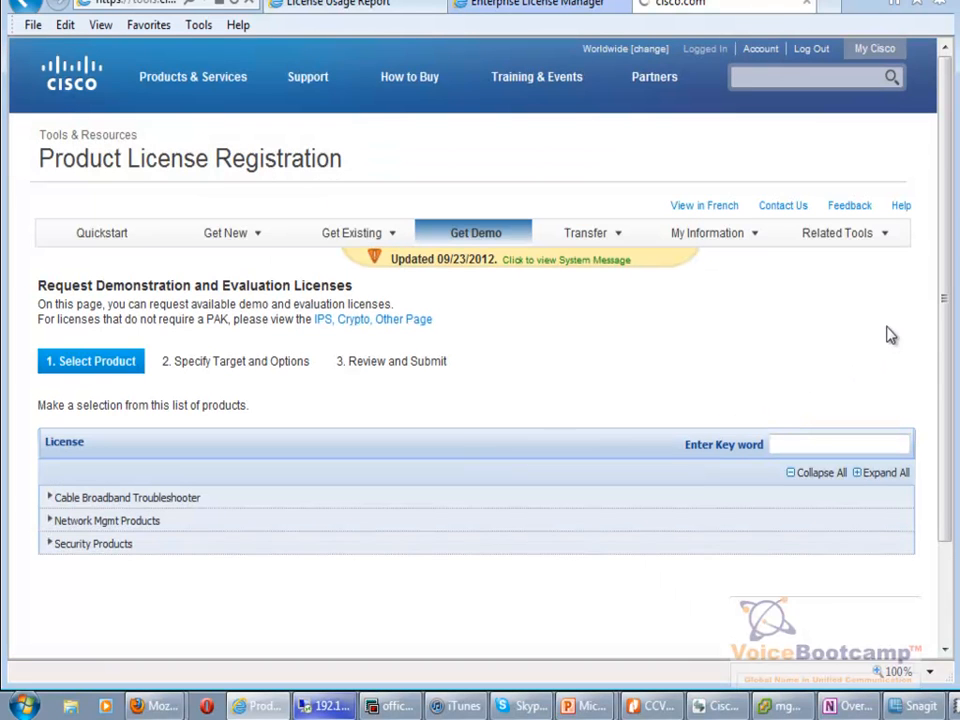
pyautogui.moveTo(948, 300); pyautogui.dragTo(949, 329)
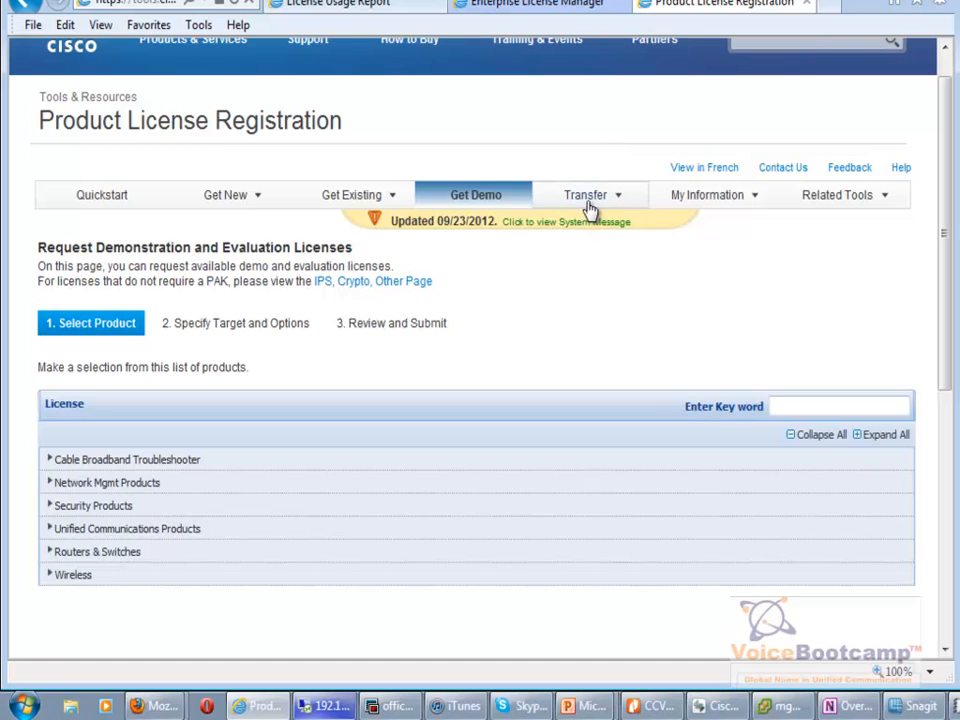
pyautogui.click(368, 202)
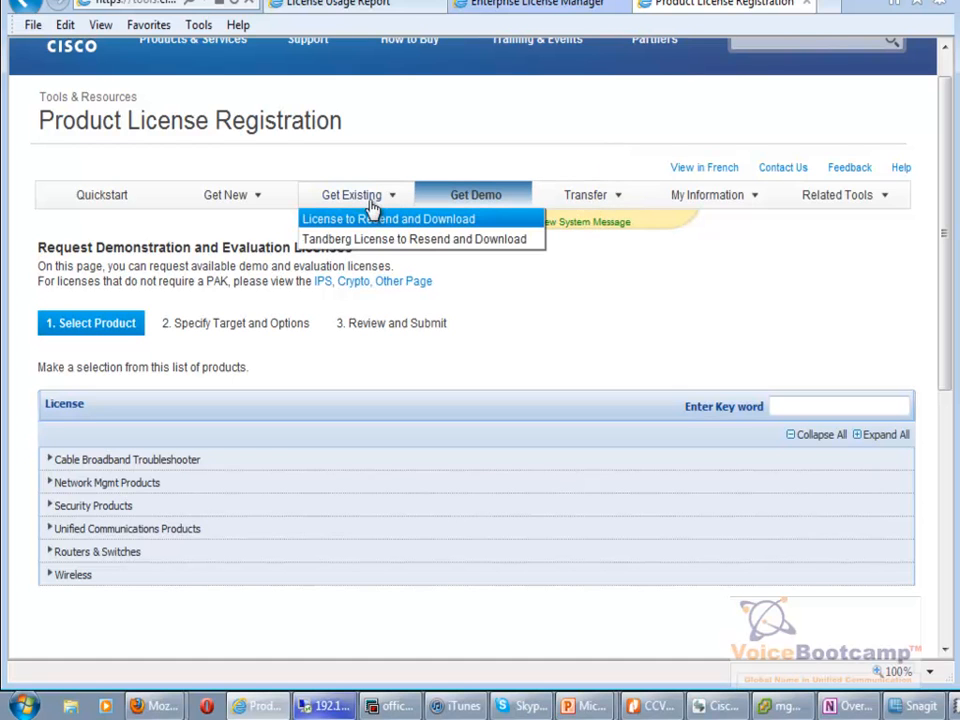
pyautogui.click(397, 226)
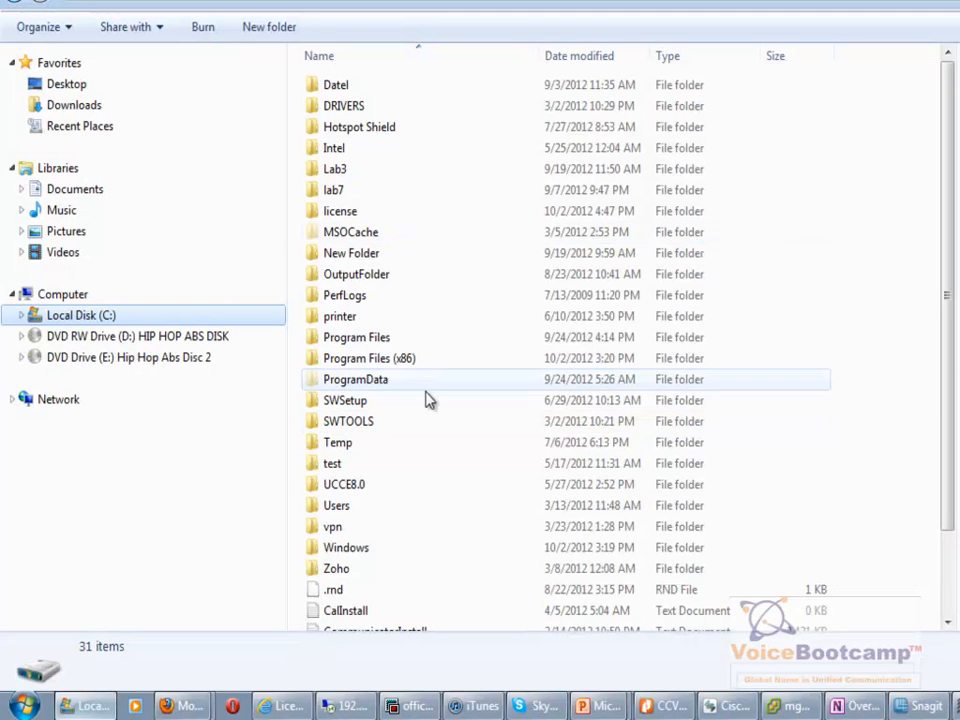
# Extract the license ZIP into its own folder and open it to show the .bin license file.
pyautogui.doubleClick(369, 212)
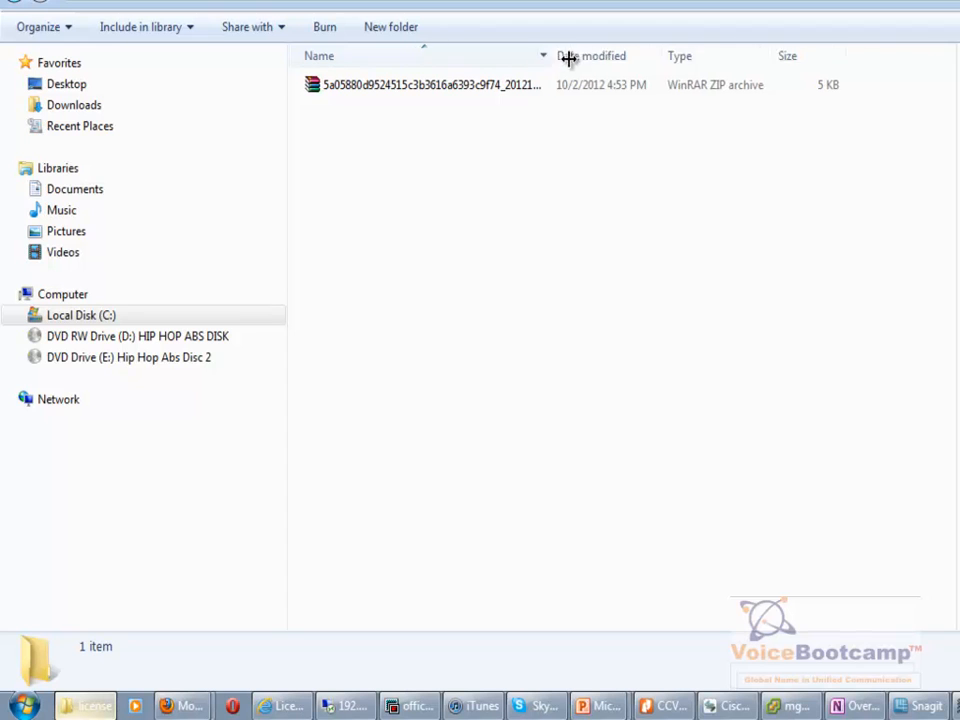
pyautogui.moveTo(545, 57); pyautogui.dragTo(664, 57)
pyautogui.click(504, 88)
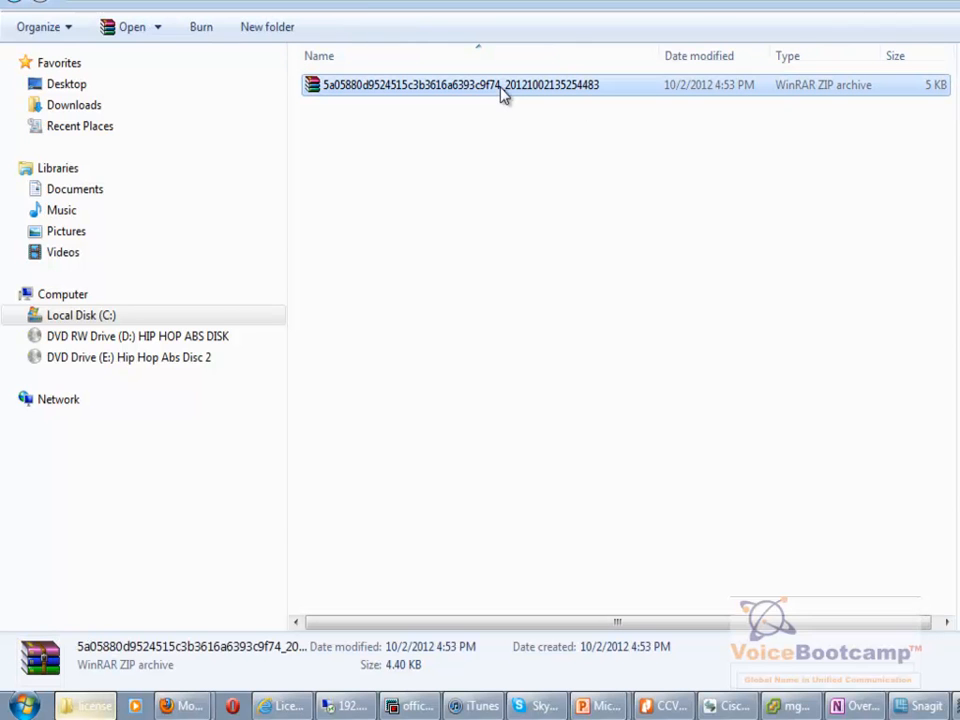
pyautogui.rightClick(504, 88)
pyautogui.click(449, 175)
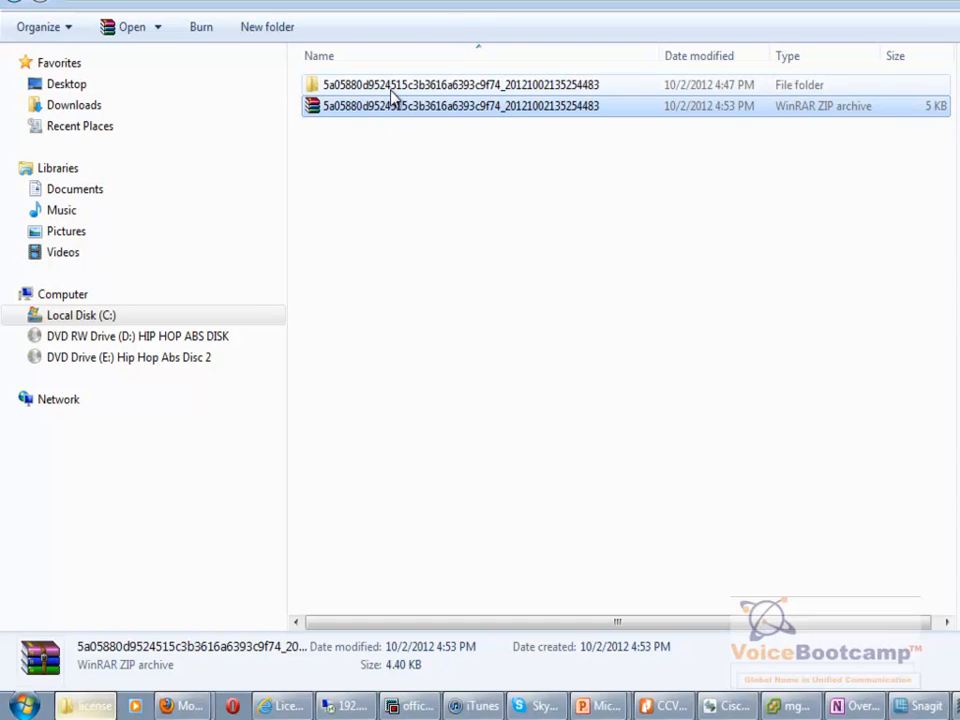
pyautogui.doubleClick(389, 90)
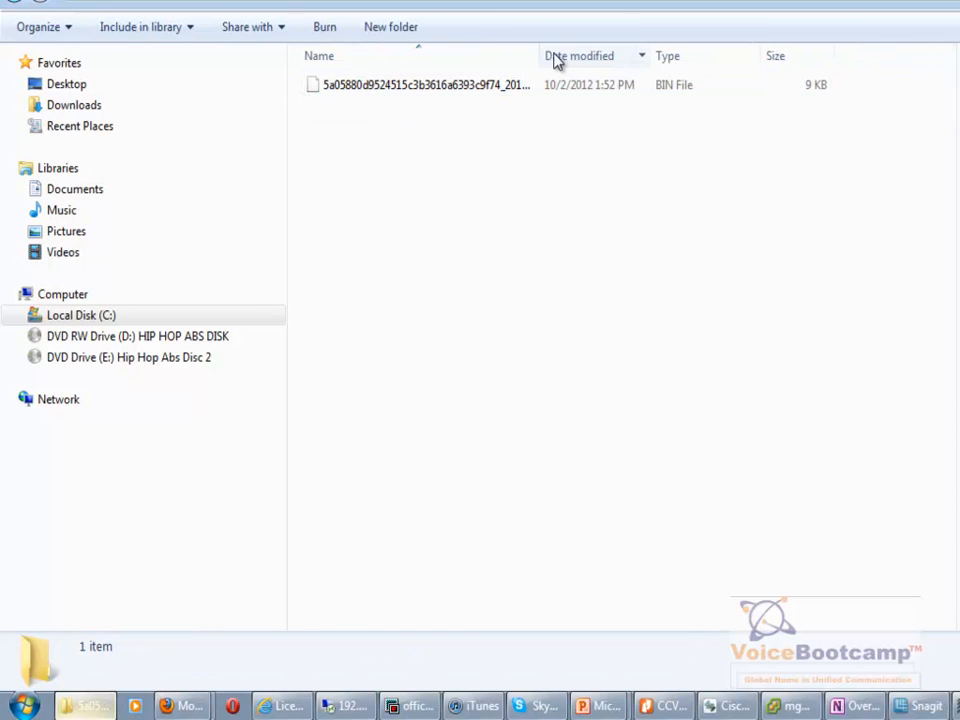
pyautogui.moveTo(542, 54); pyautogui.dragTo(735, 90)
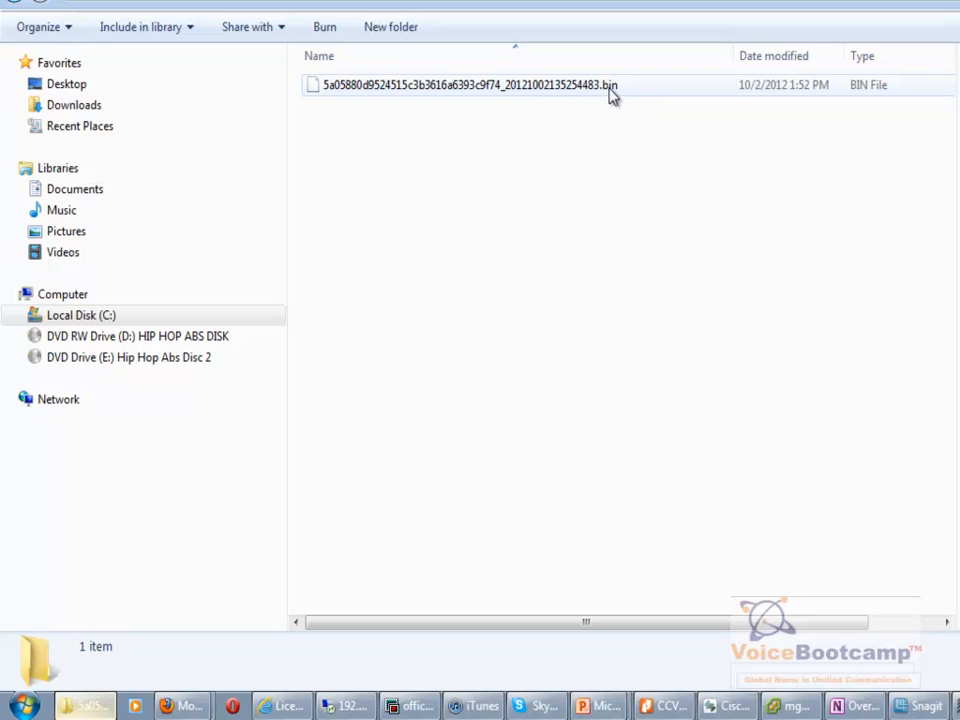
pyautogui.click(286, 707)
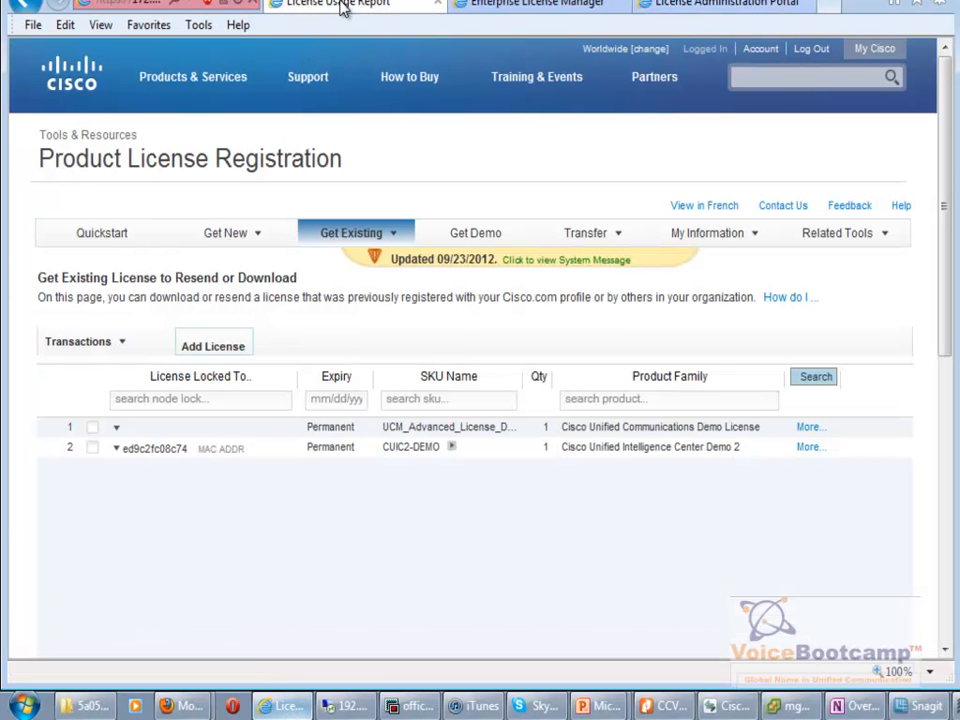
pyautogui.click(343, 8)
# Install the extracted .bin license file from C:\license using Install License File.
pyautogui.click(521, 8)
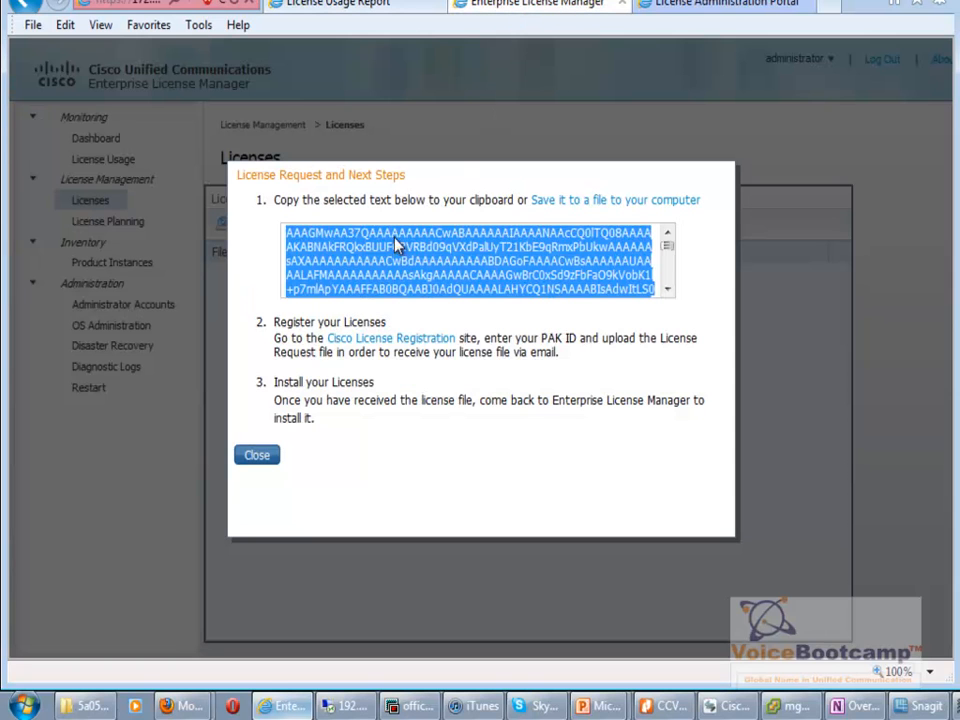
pyautogui.click(272, 457)
pyautogui.click(275, 228)
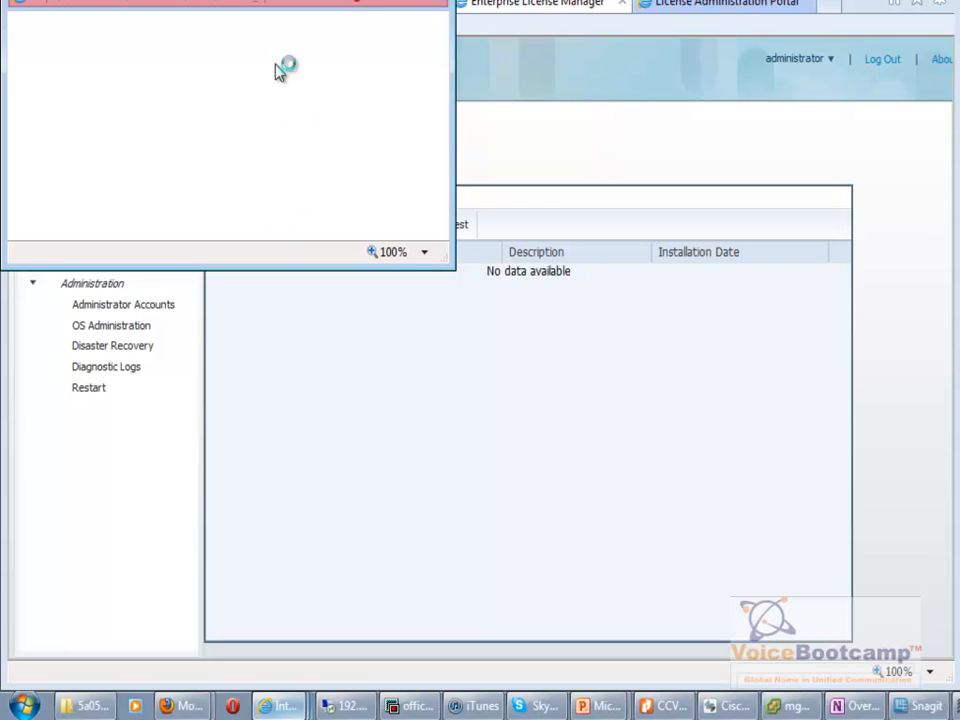
pyautogui.moveTo(260, 1); pyautogui.dragTo(603, 185)
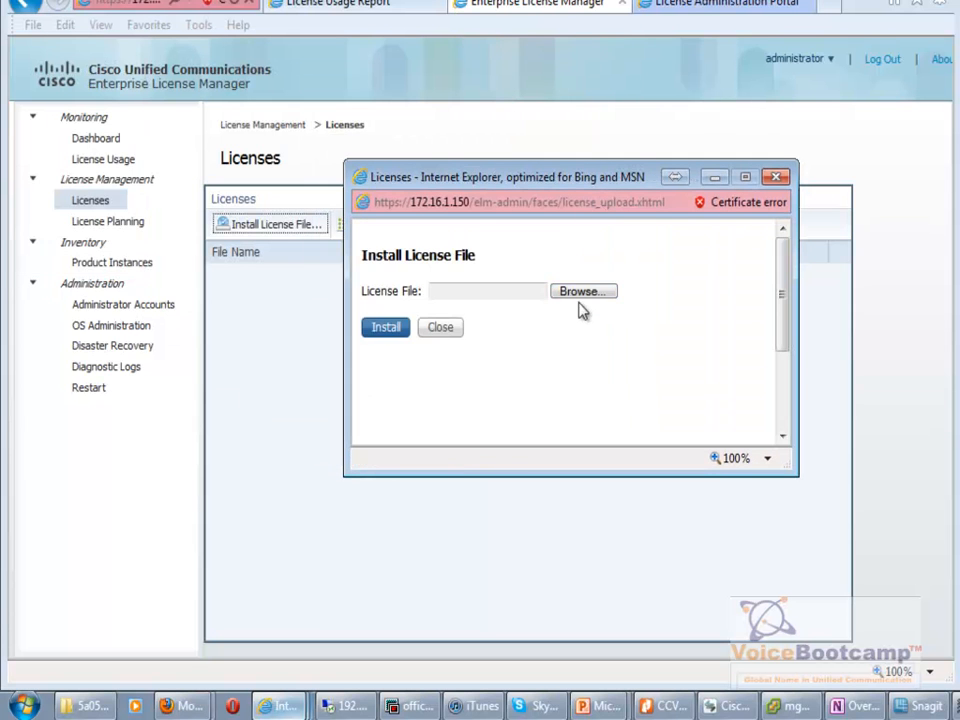
pyautogui.click(584, 296)
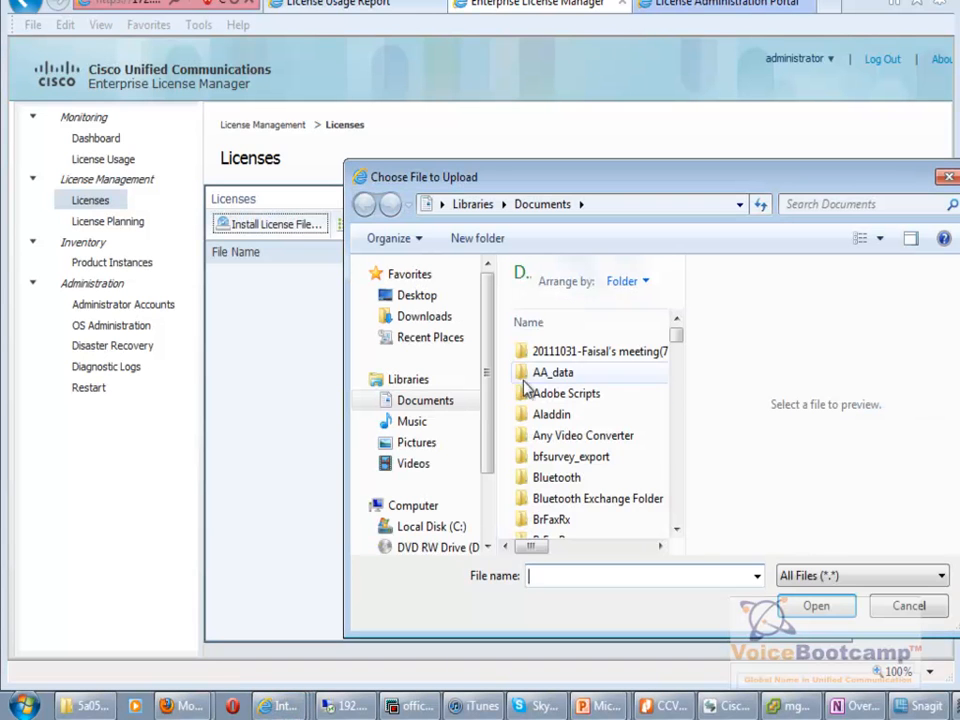
pyautogui.click(438, 525)
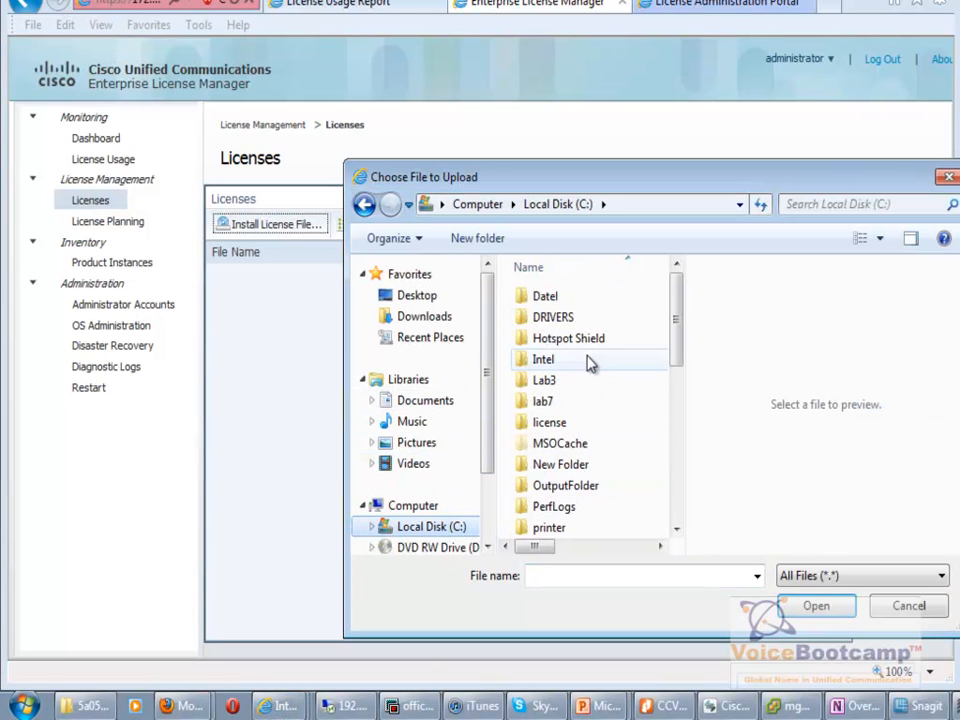
pyautogui.doubleClick(577, 426)
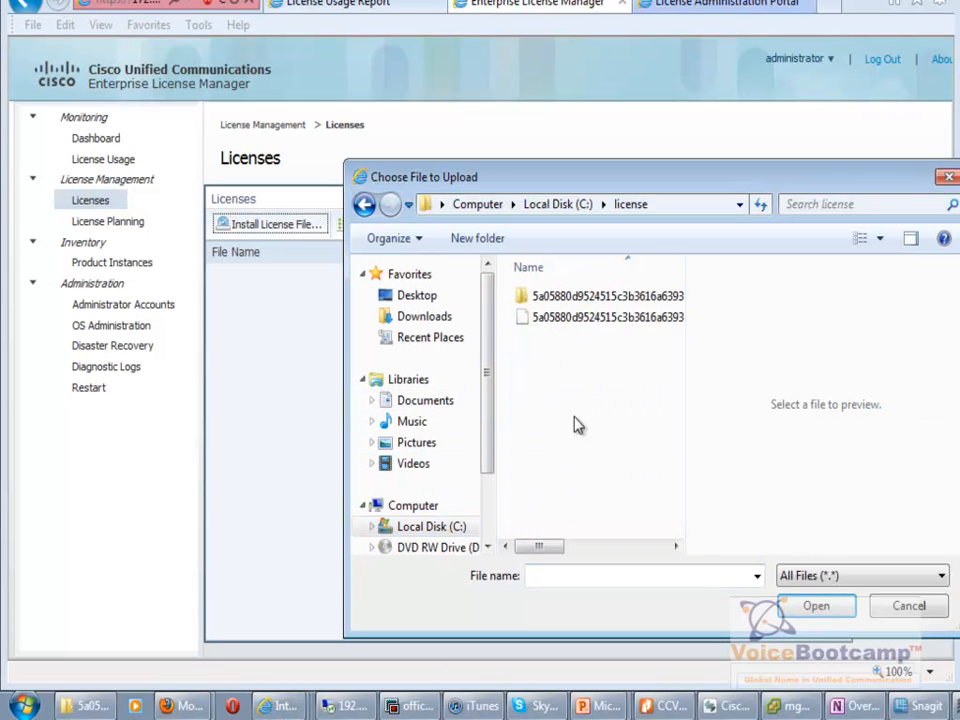
pyautogui.doubleClick(580, 298)
pyautogui.doubleClick(573, 298)
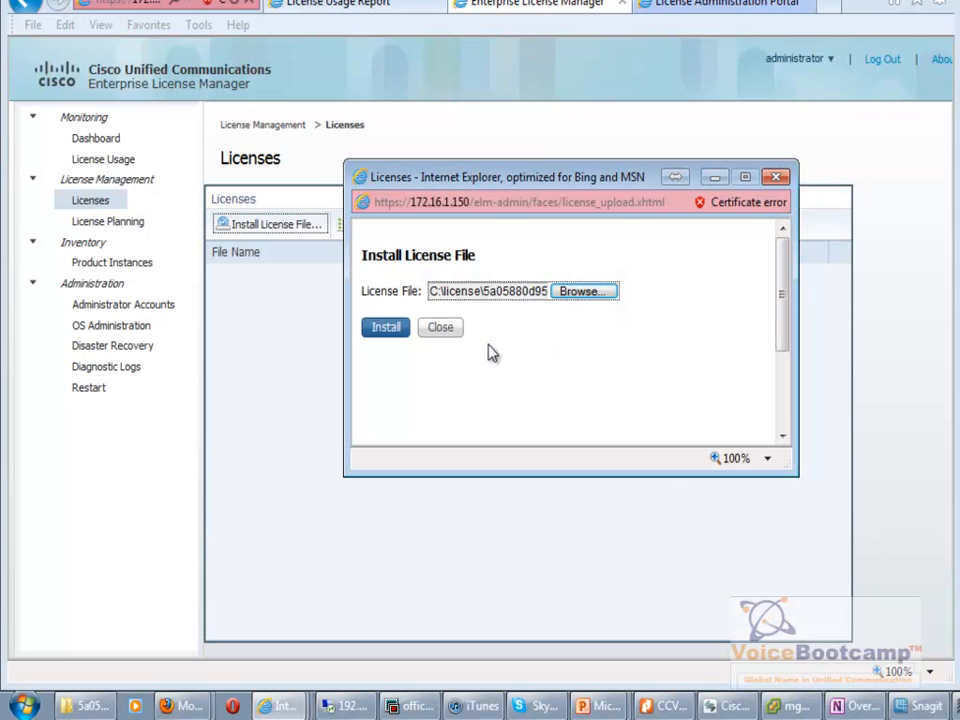
pyautogui.click(389, 328)
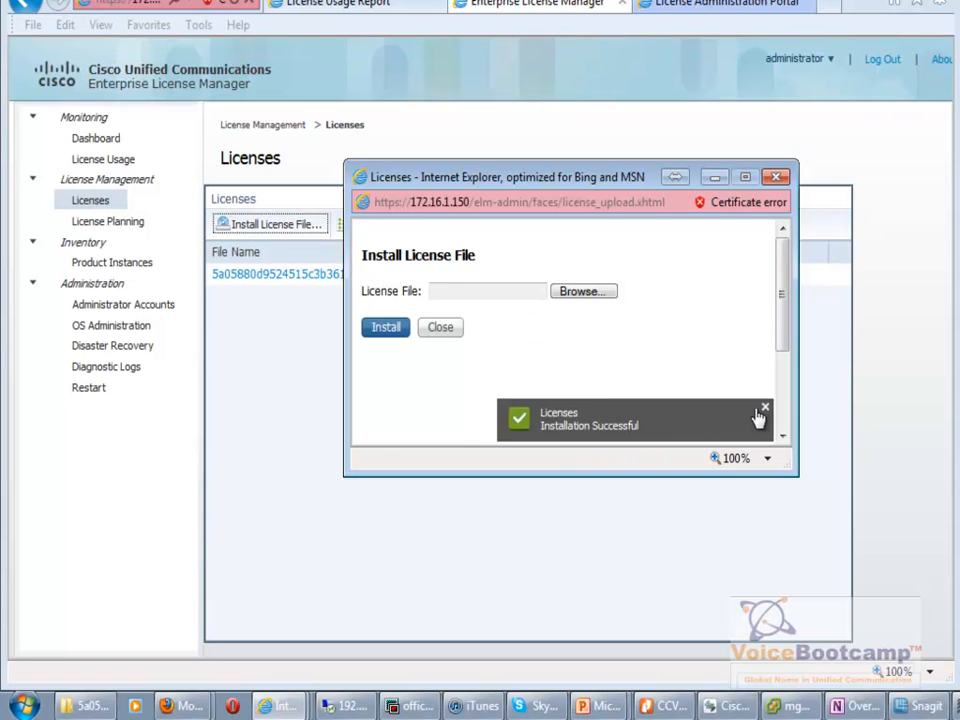
# Verify the file holds 20 CUWL Professional licenses, then synchronize the WestCoastCUCMPub product instance.
pyautogui.click(441, 328)
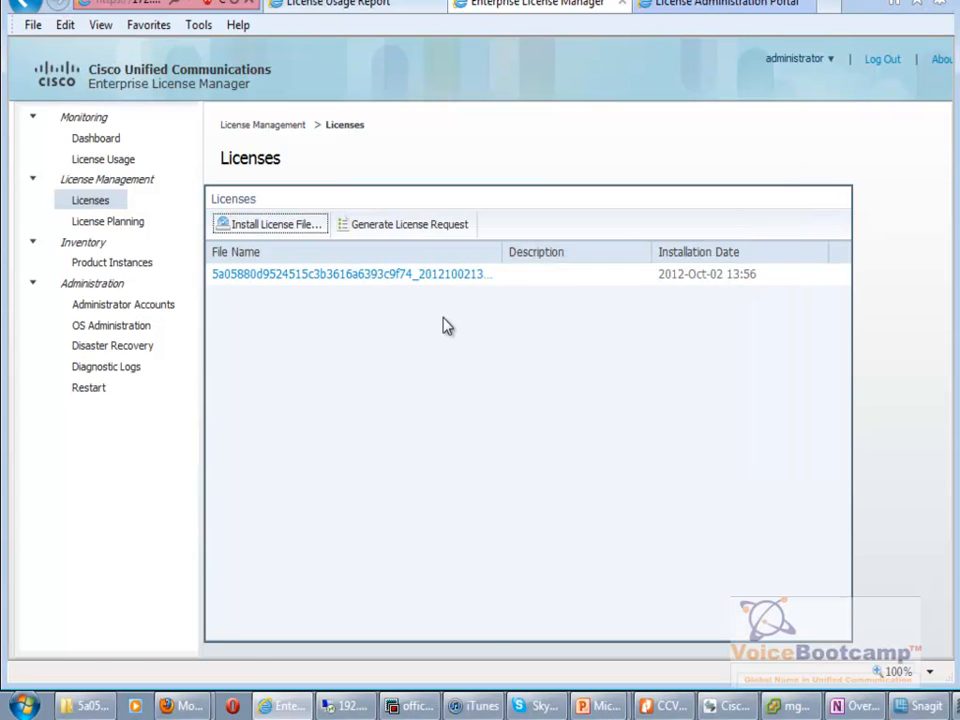
pyautogui.click(366, 276)
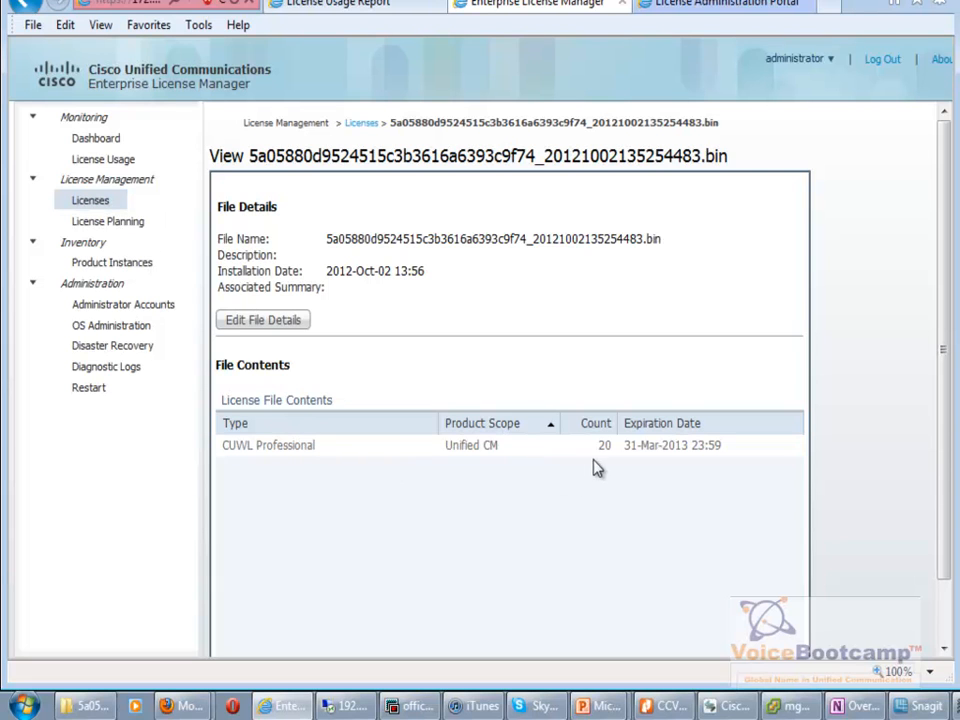
pyautogui.click(111, 262)
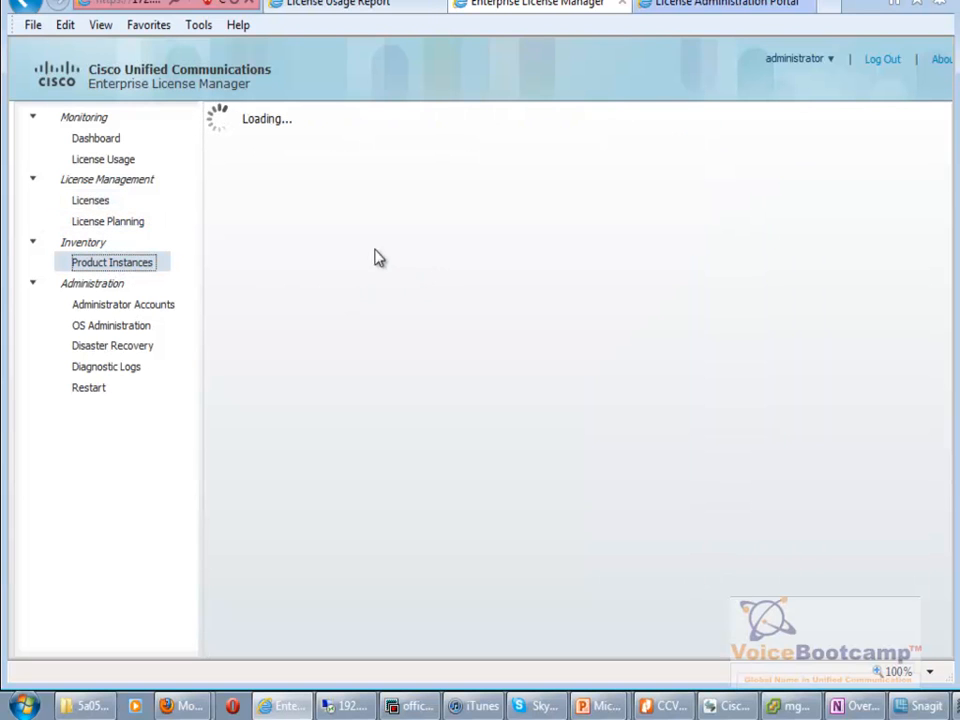
pyautogui.click(476, 194)
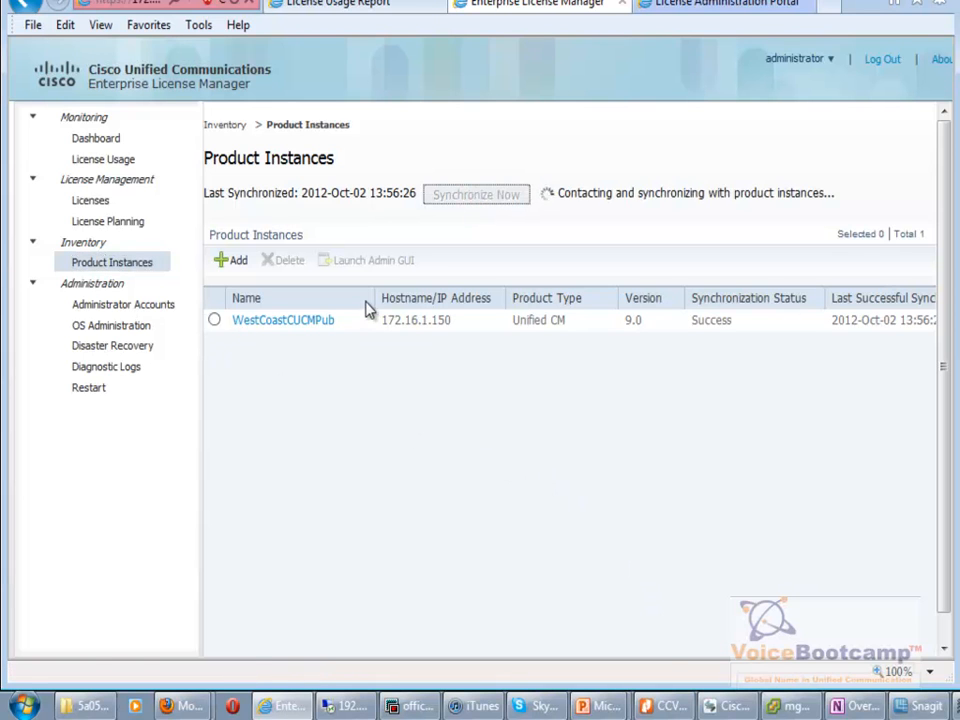
pyautogui.click(215, 321)
pyautogui.click(473, 197)
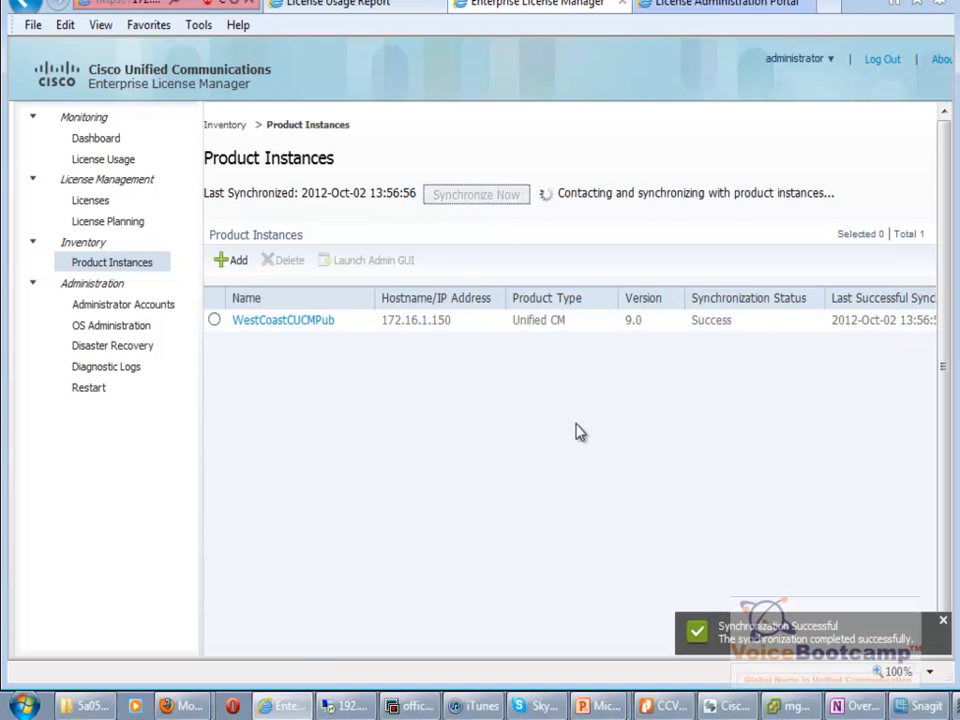
pyautogui.click(340, 5)
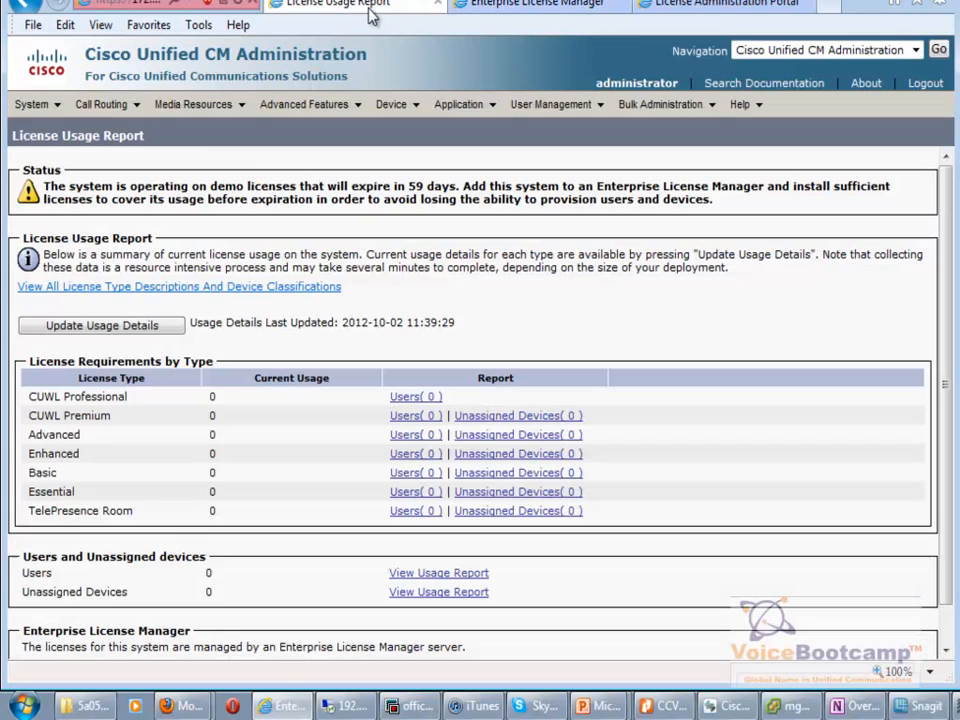
# Reload the CUCM License Usage Report to confirm ELM management, then view the ELM Dashboard.
pyautogui.moveTo(32, 104)
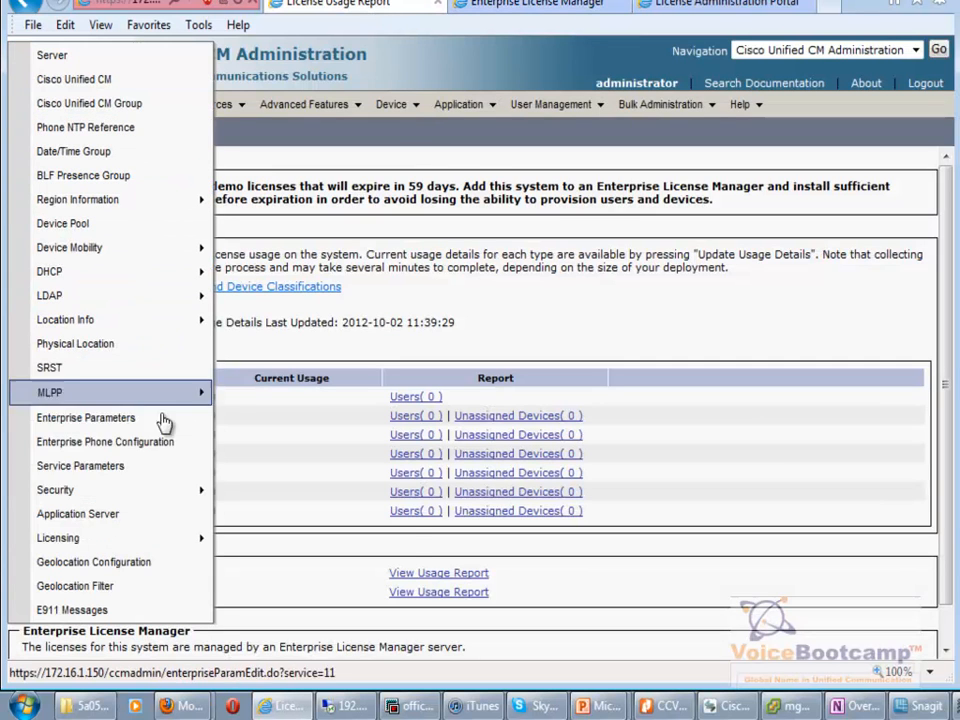
pyautogui.moveTo(163, 541)
pyautogui.click(258, 543)
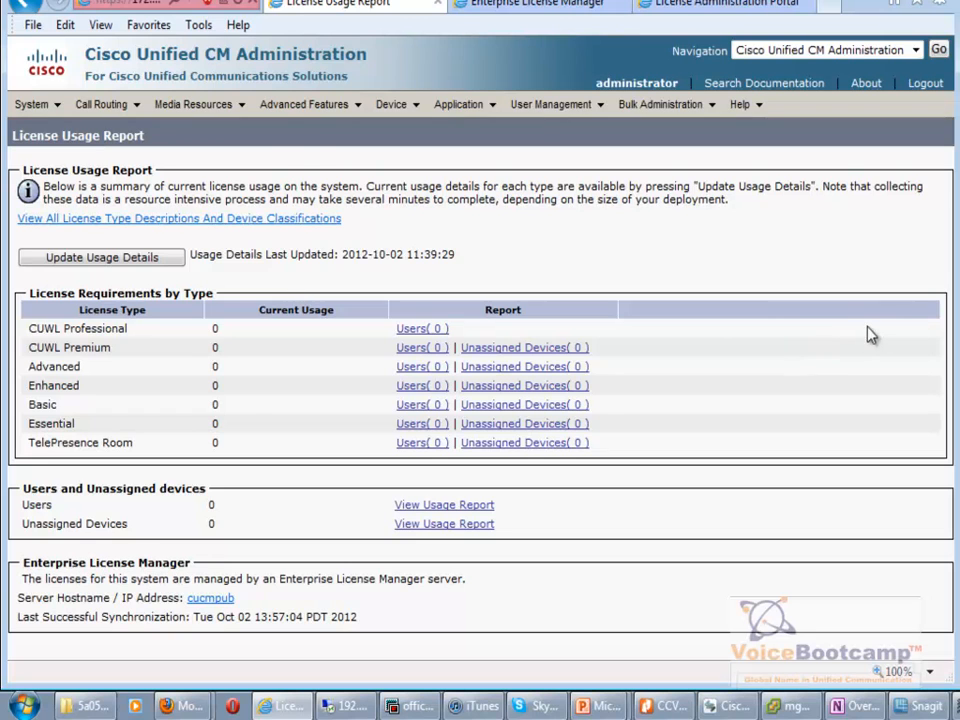
pyautogui.click(528, 8)
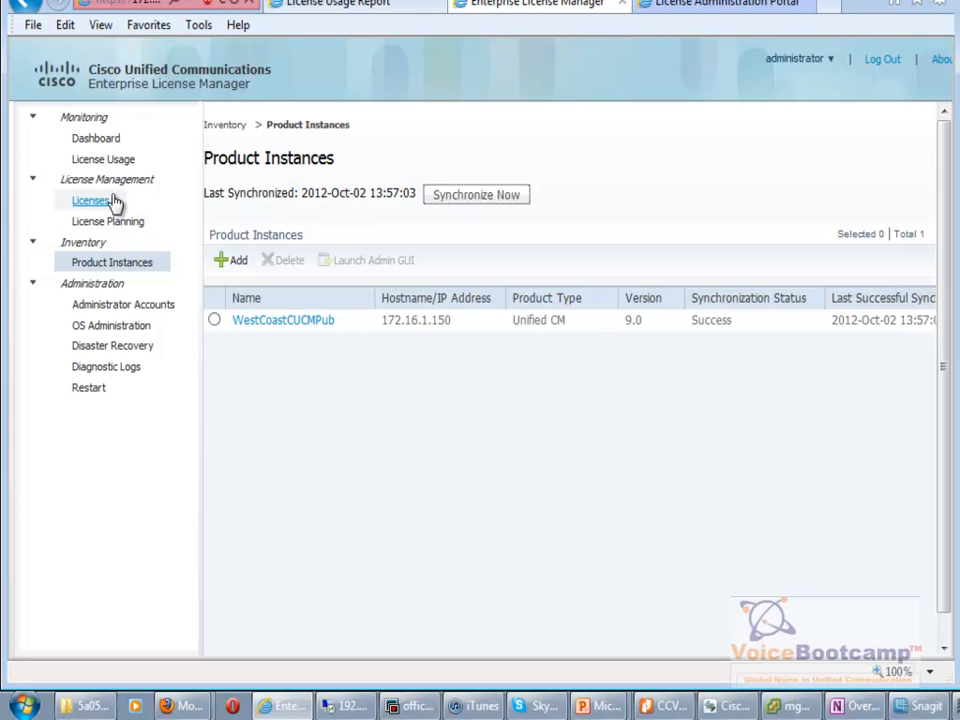
pyautogui.click(100, 141)
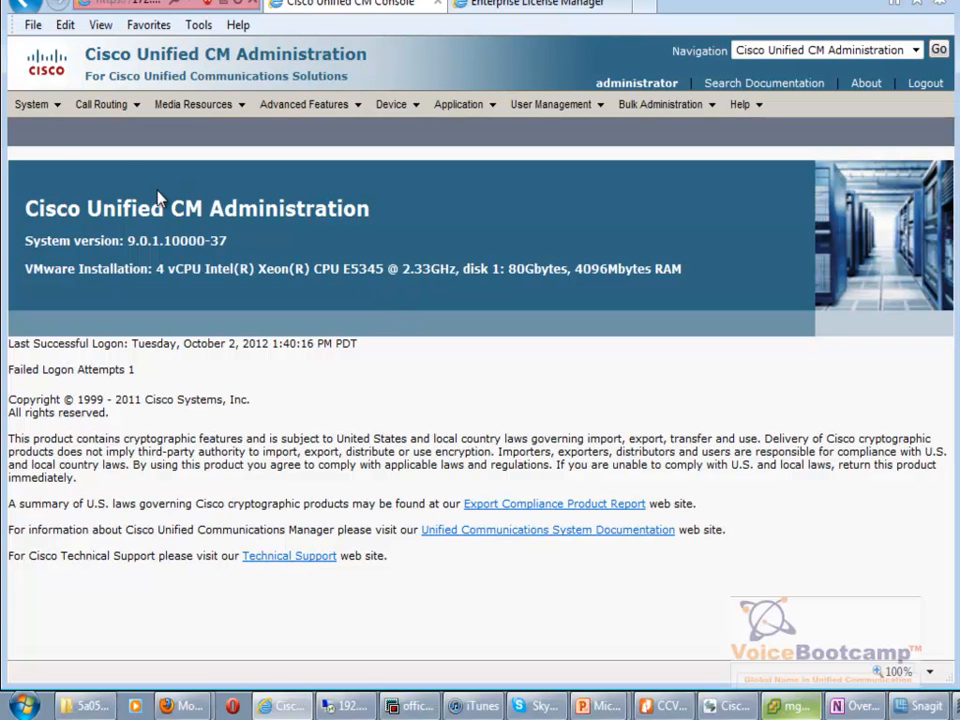
# Reopen the CUCM License Usage Report and check the Advanced usage count of 1.
pyautogui.click(42, 106)
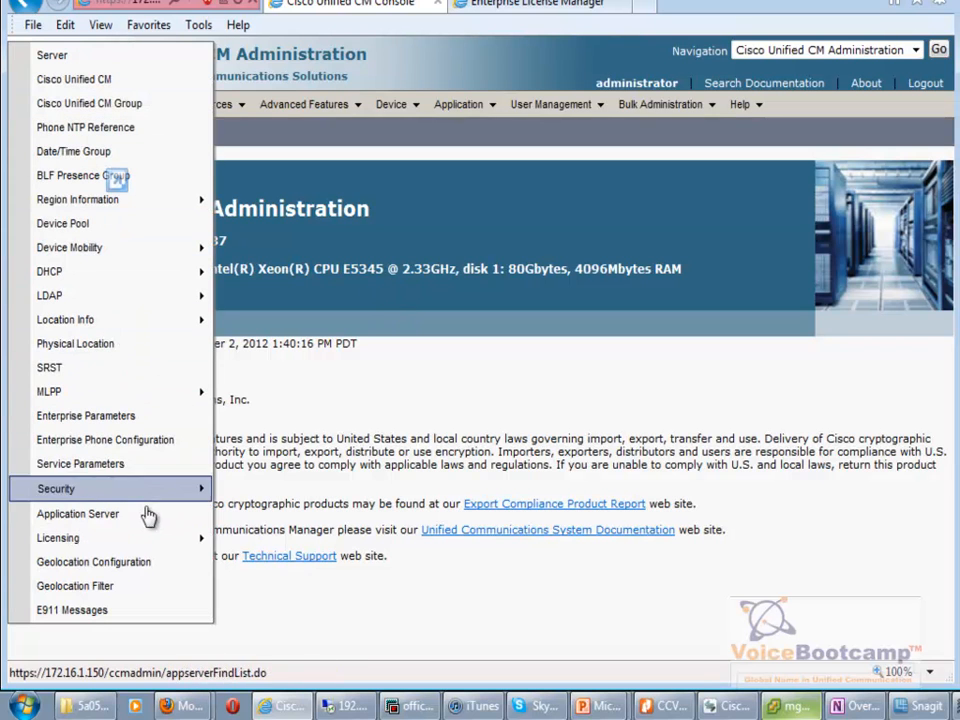
pyautogui.moveTo(156, 537)
pyautogui.click(246, 541)
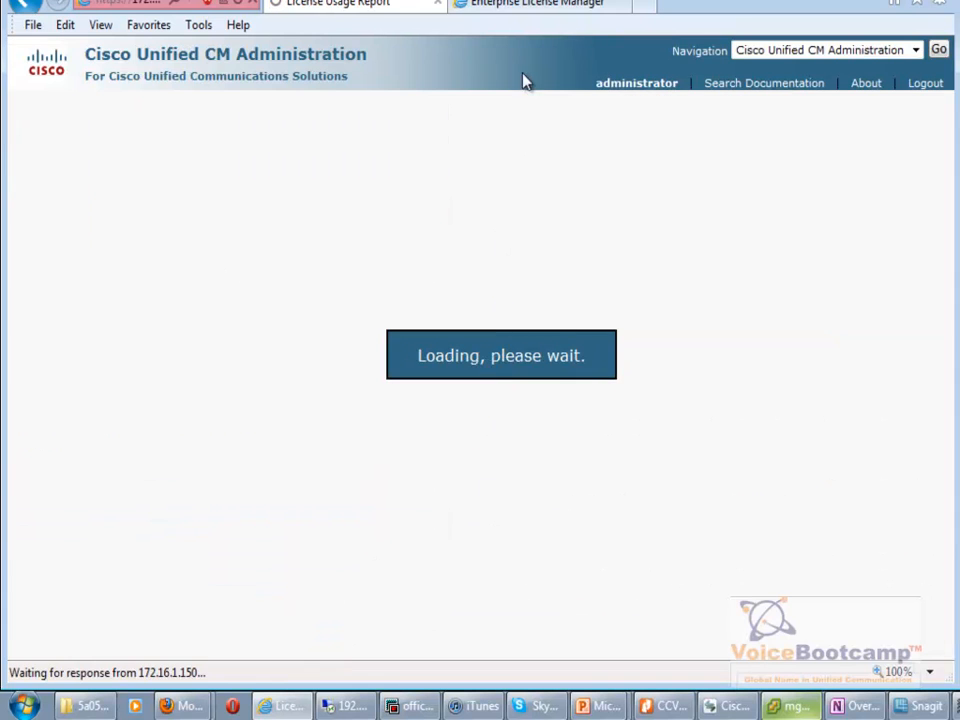
pyautogui.click(548, 4)
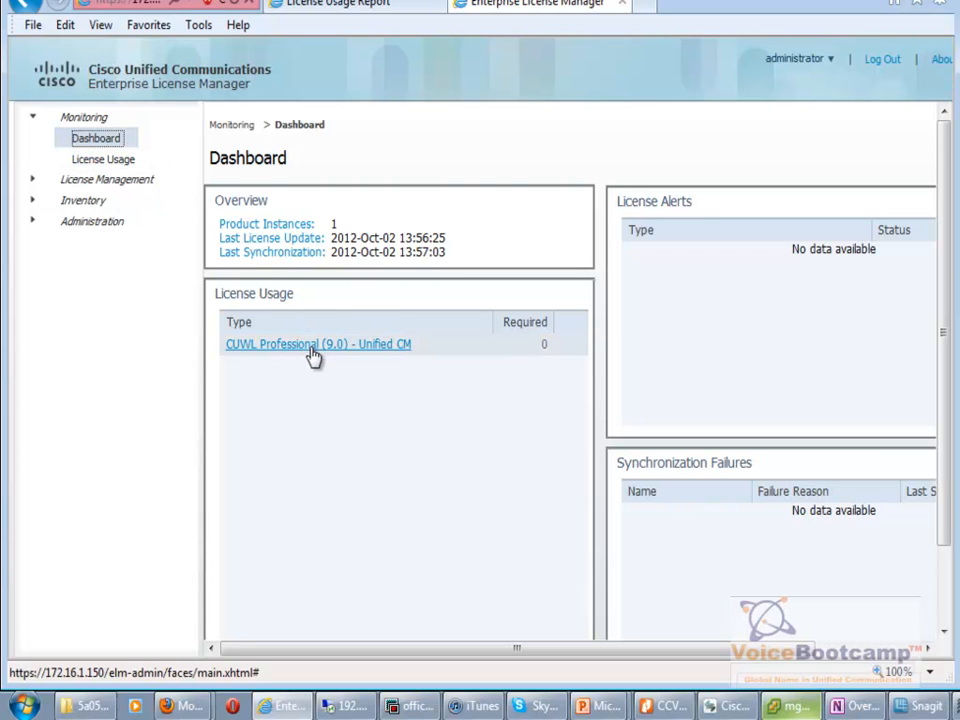
pyautogui.click(372, 10)
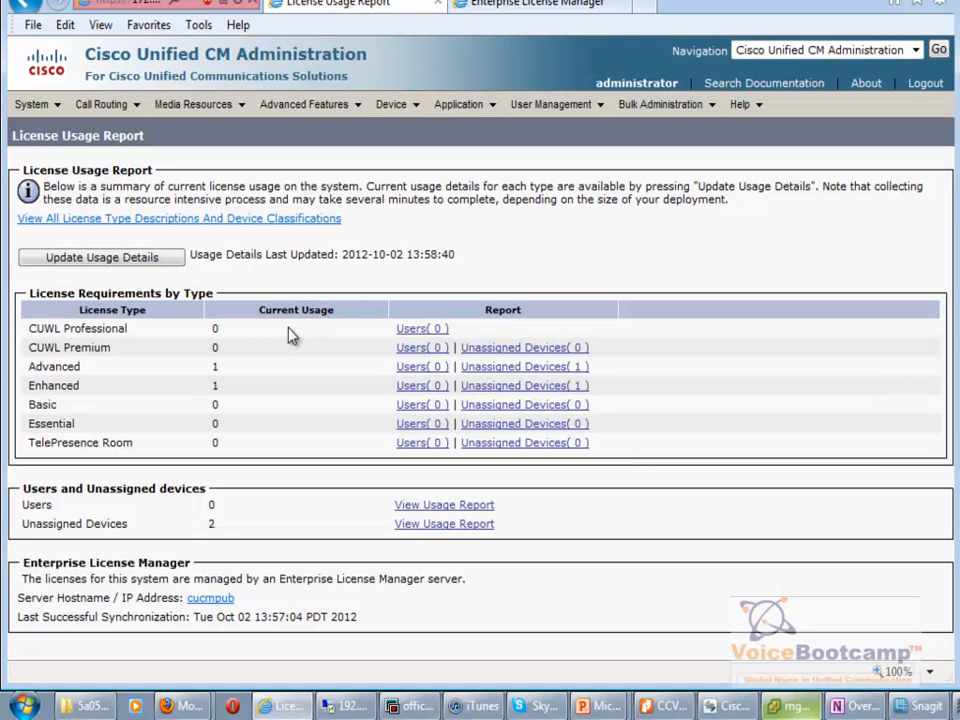
pyautogui.doubleClick(216, 368)
pyautogui.moveTo(229, 336); pyautogui.dragTo(240, 470)
pyautogui.click(240, 470)
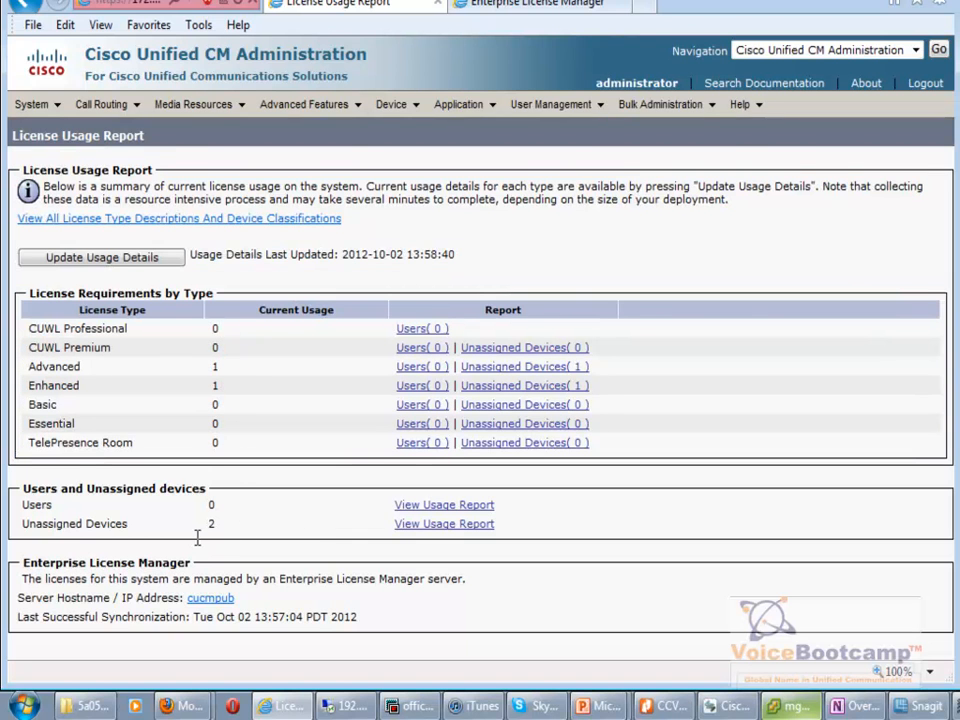
# Open the unassigned Cisco IP Communicator counted as Advanced, then return to the ELM Dashboard.
pyautogui.click(510, 367)
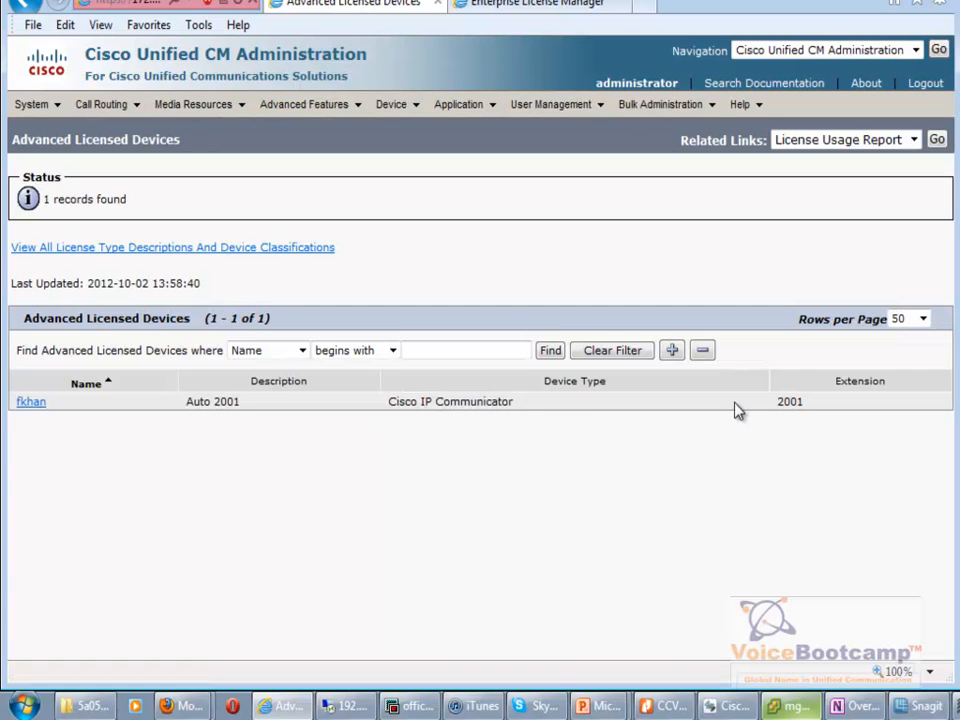
pyautogui.click(28, 406)
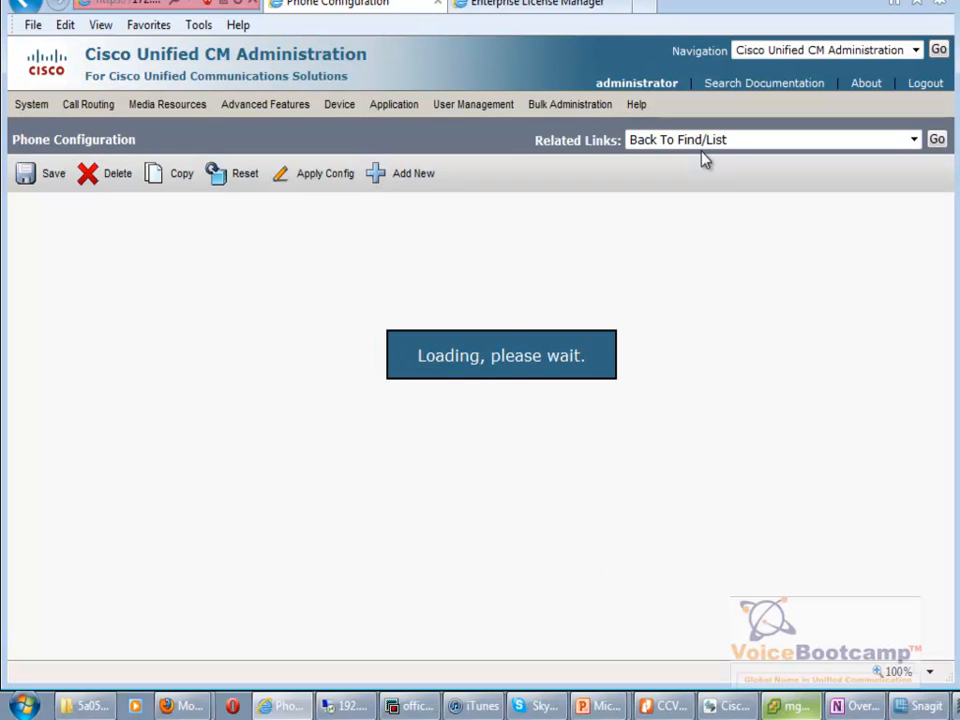
pyautogui.click(525, 4)
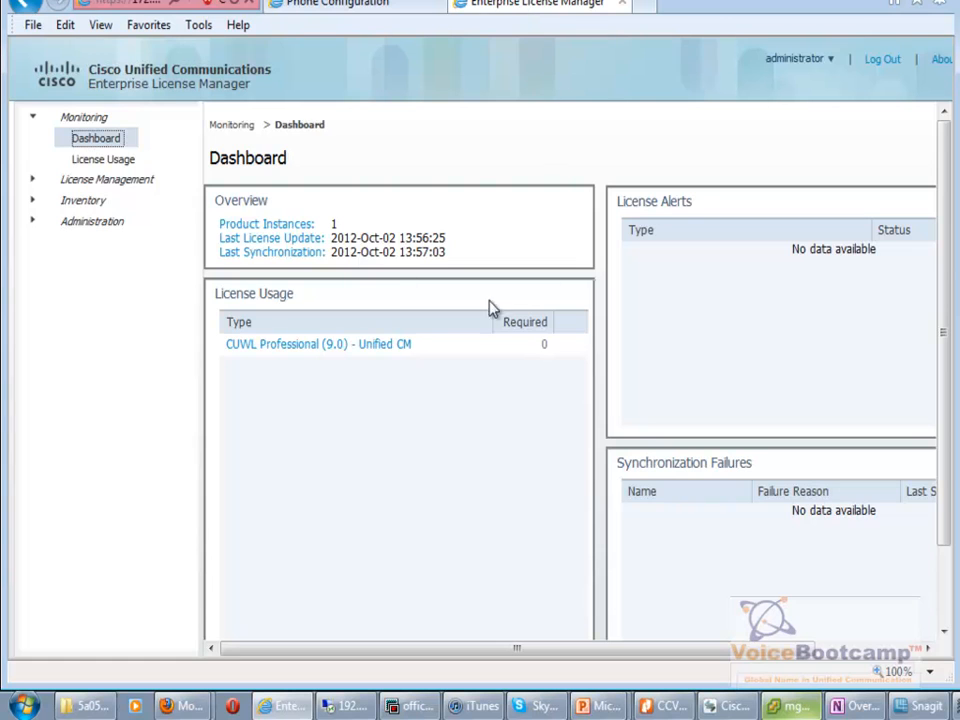
# Check ELM license usage and compliance, then compare with the Unified CM License Usage Report.
pyautogui.click(98, 161)
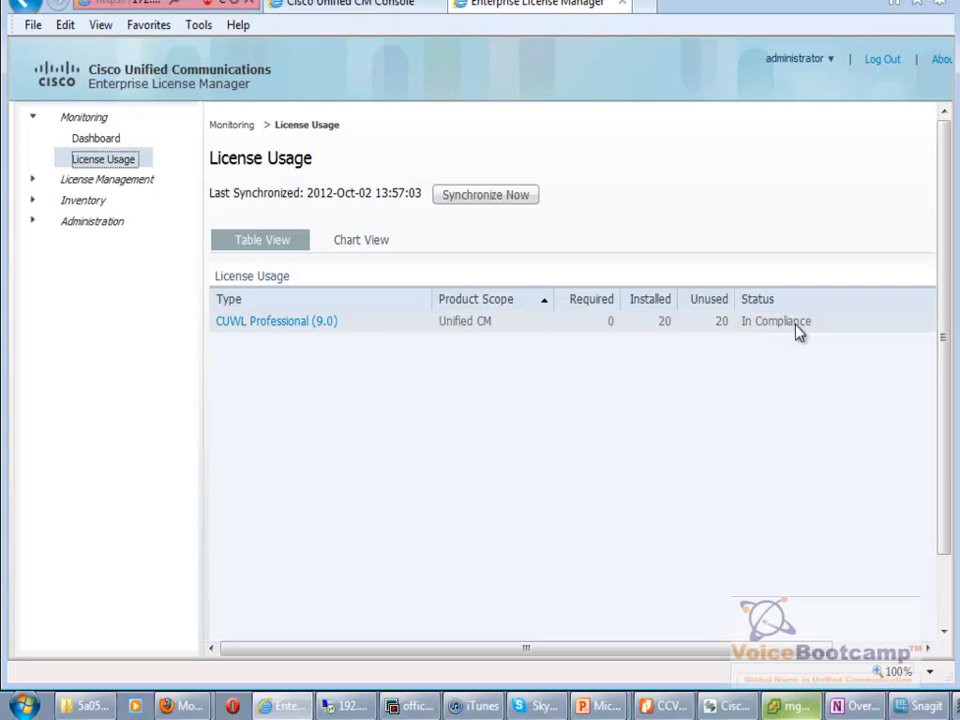
pyautogui.click(381, 8)
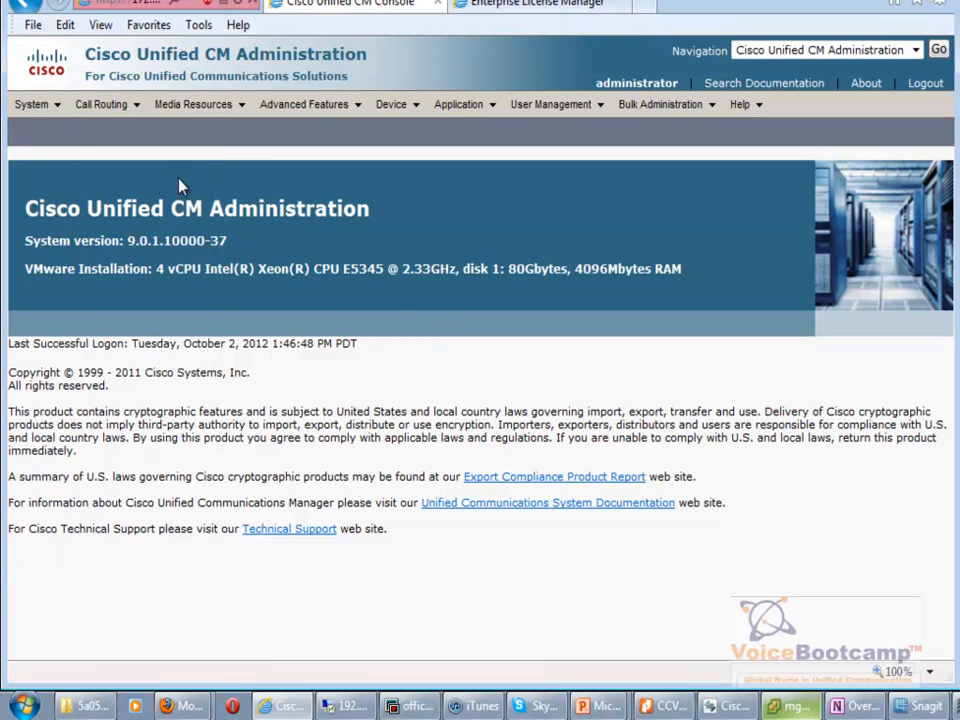
pyautogui.moveTo(22, 104)
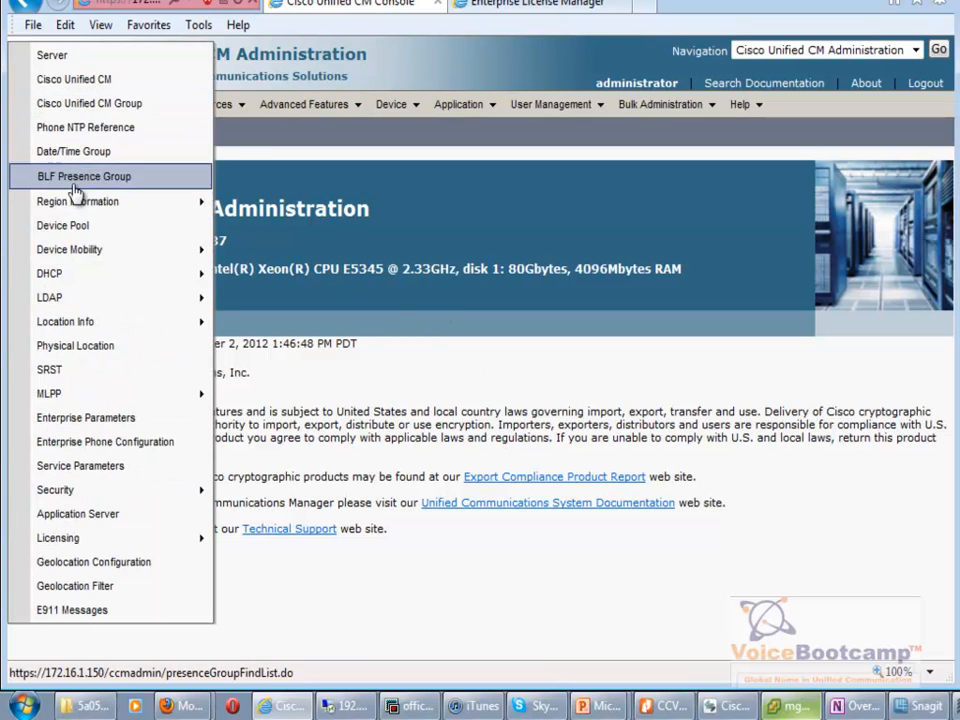
pyautogui.moveTo(194, 546)
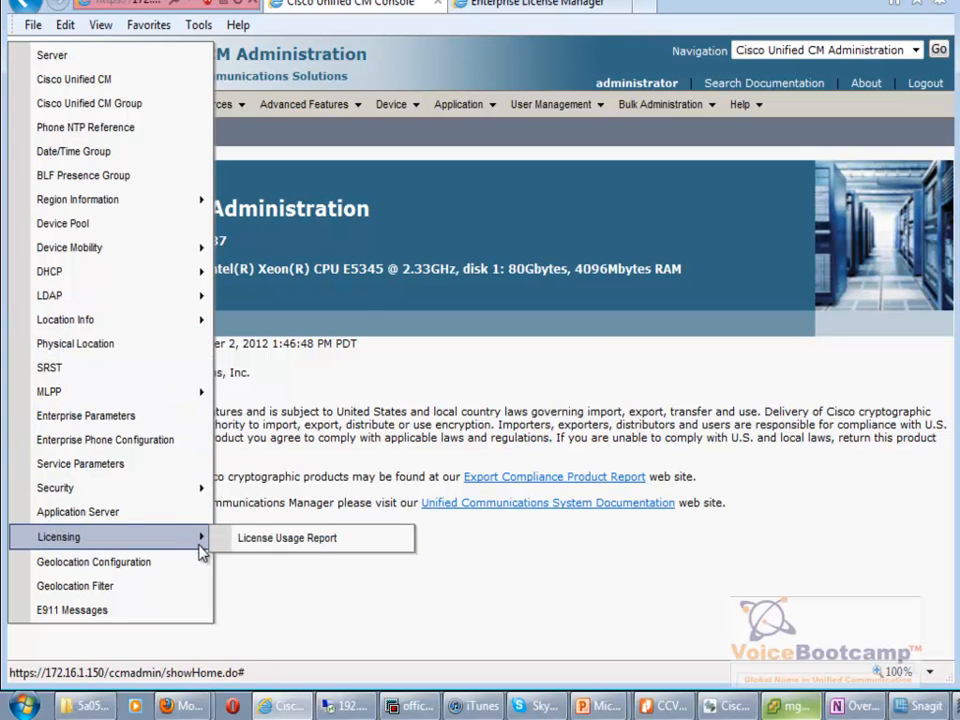
pyautogui.click(255, 539)
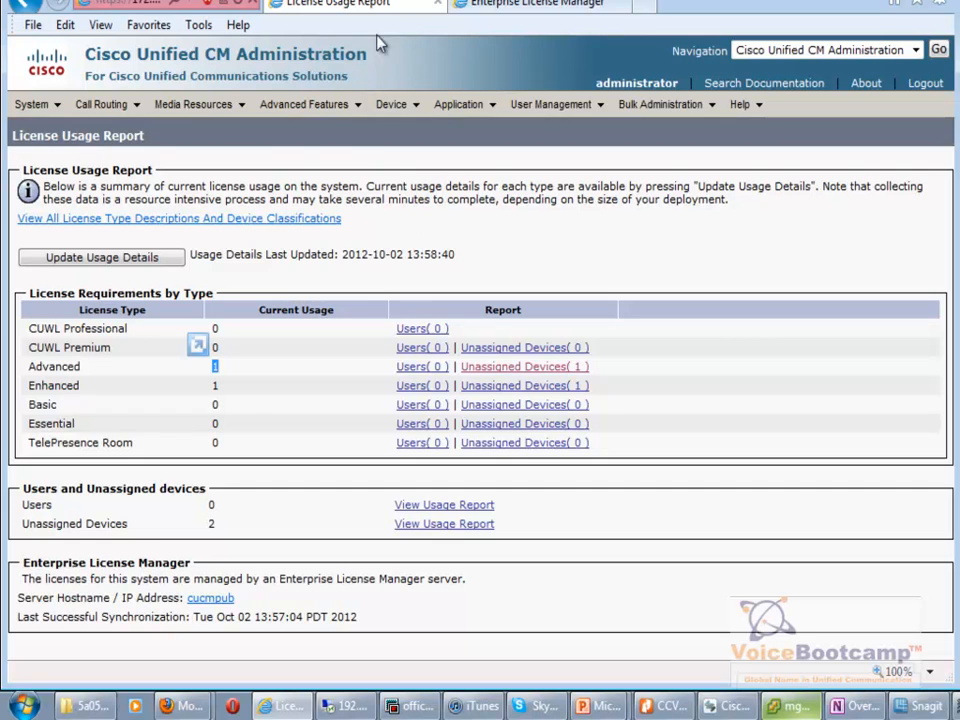
# In Enterprise License Manager, expand License Management and open the License Planning page.
pyautogui.click(491, 10)
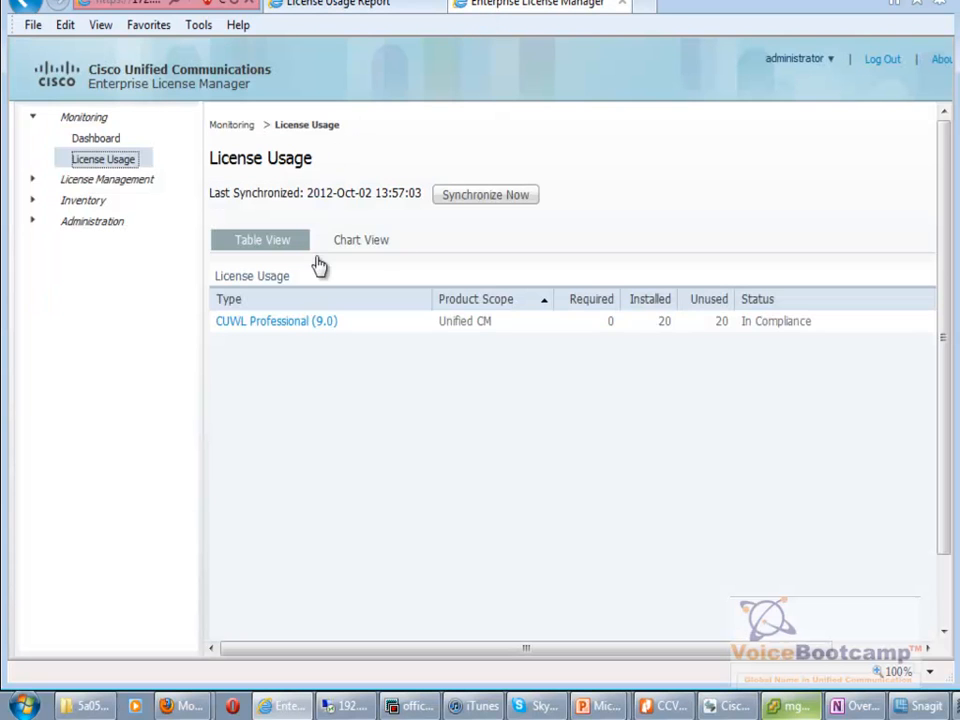
pyautogui.click(87, 180)
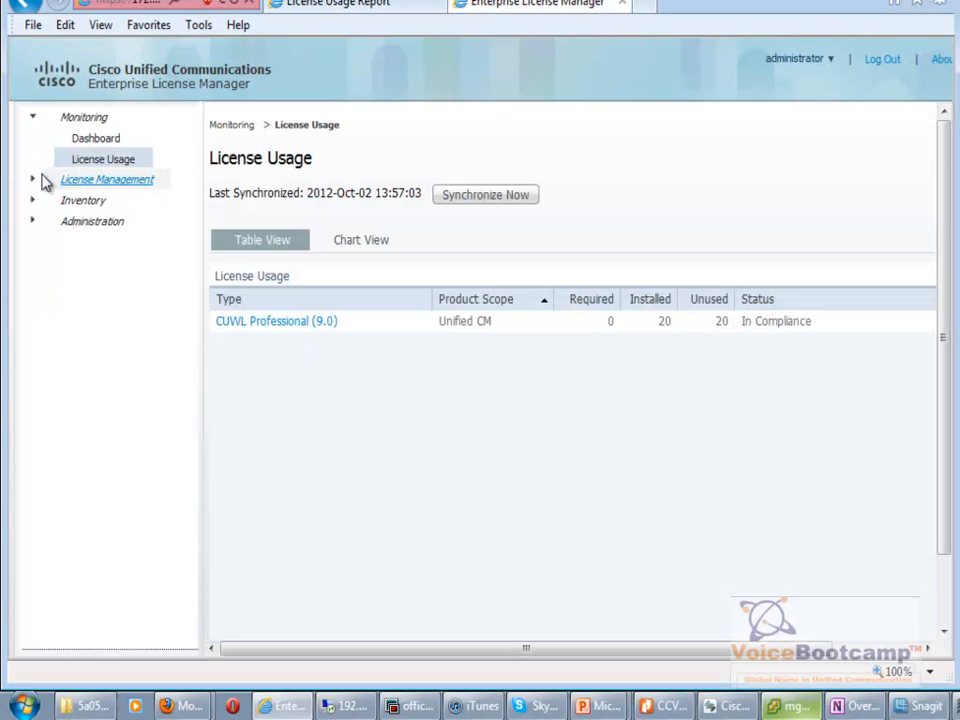
pyautogui.click(92, 204)
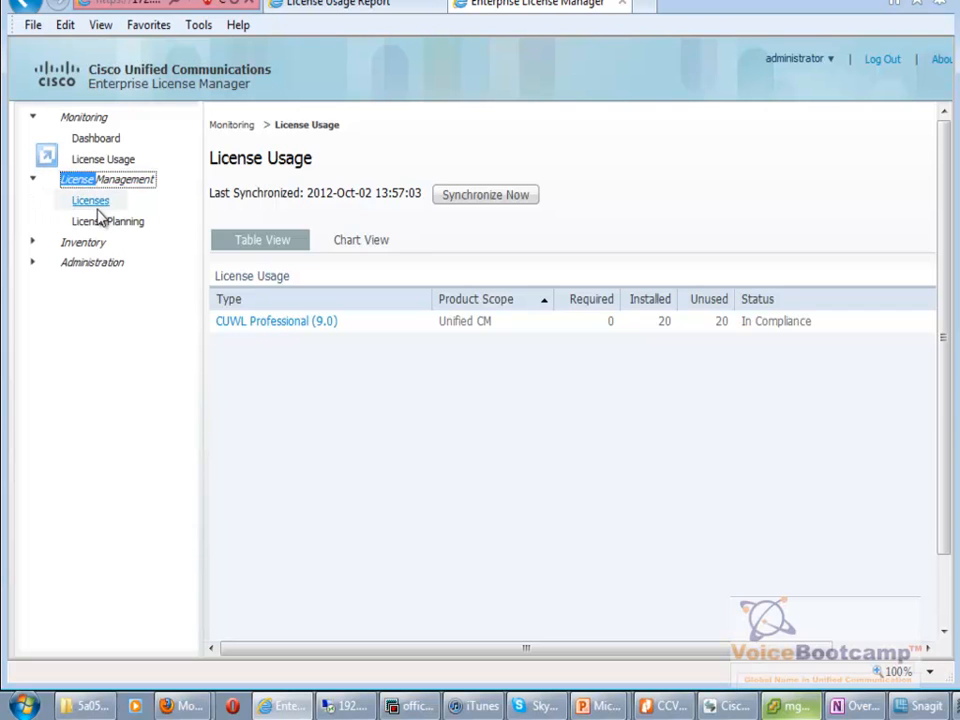
pyautogui.doubleClick(95, 208)
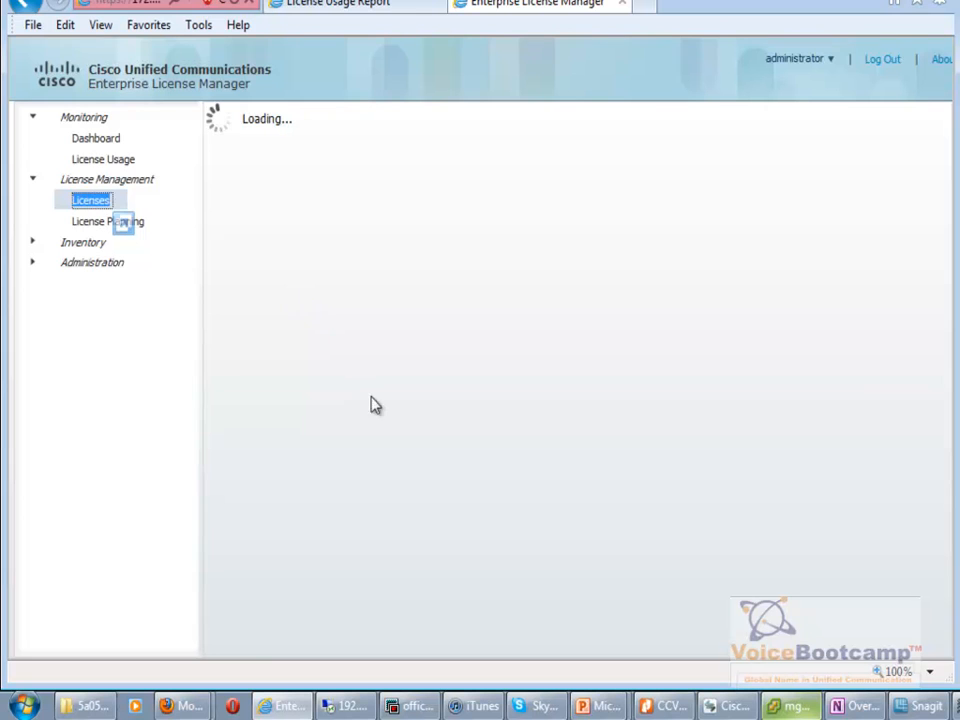
pyautogui.click(380, 276)
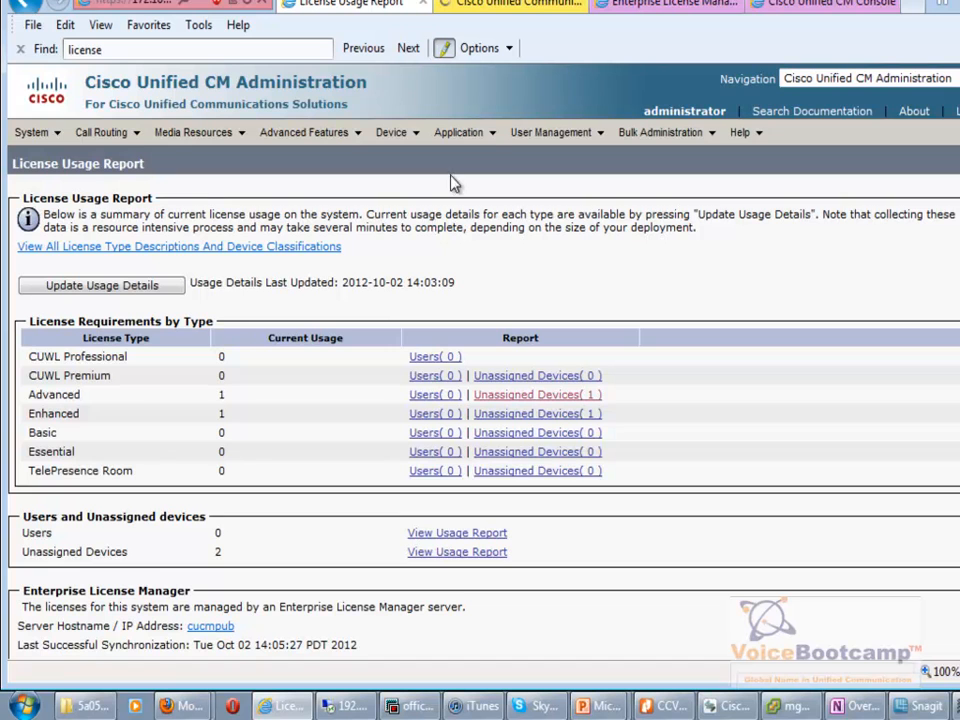
# Start an Add Licenses plan with Product Type set to Unified CM.
pyautogui.click(660, 4)
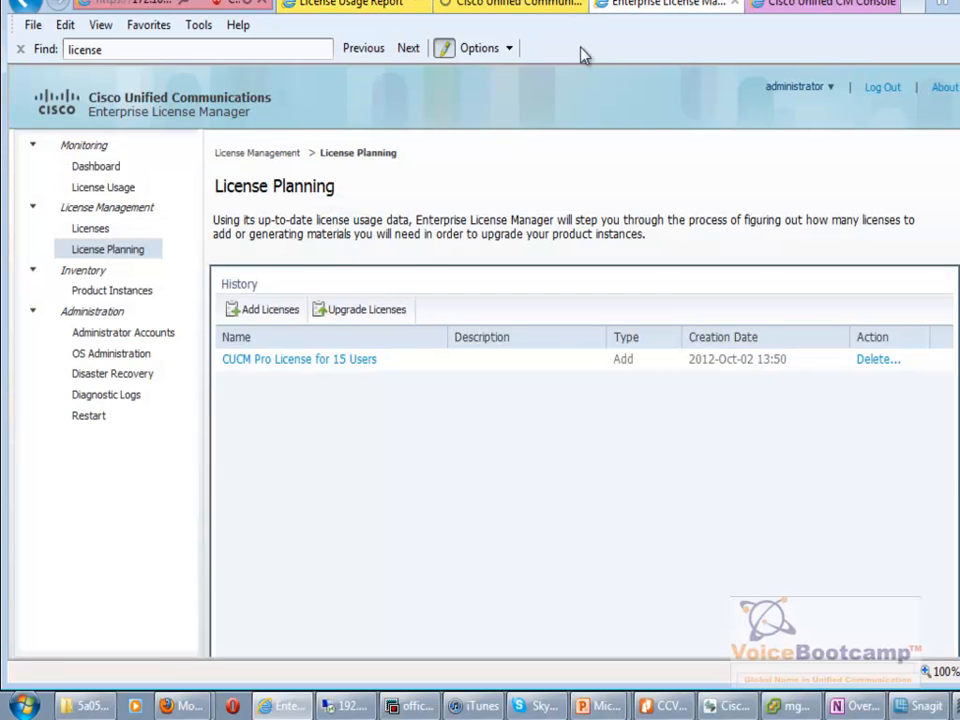
pyautogui.click(282, 313)
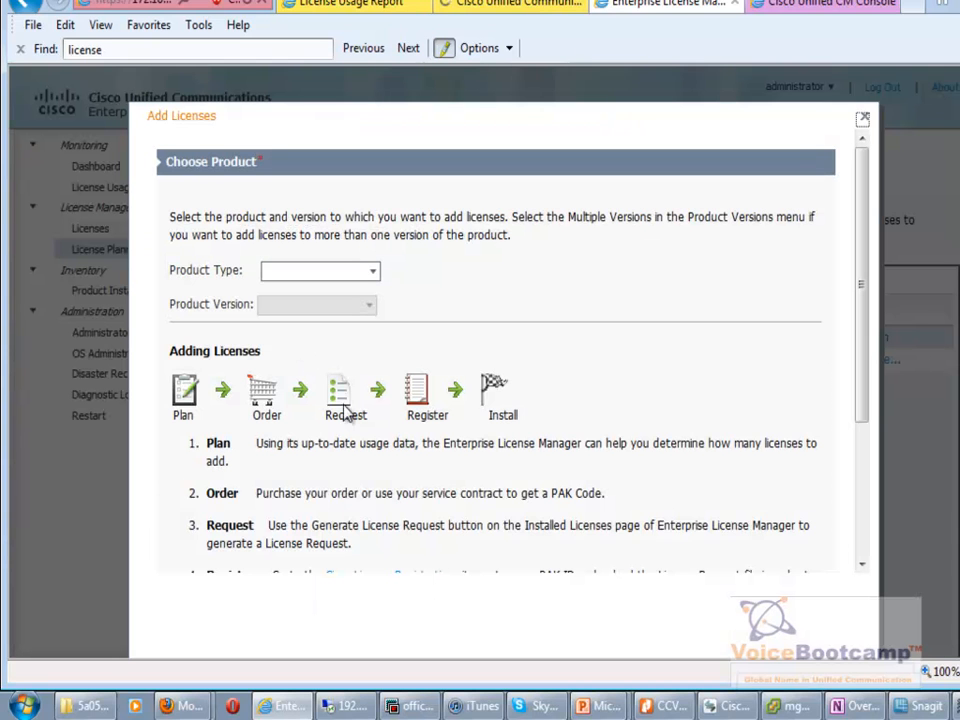
pyautogui.click(372, 273)
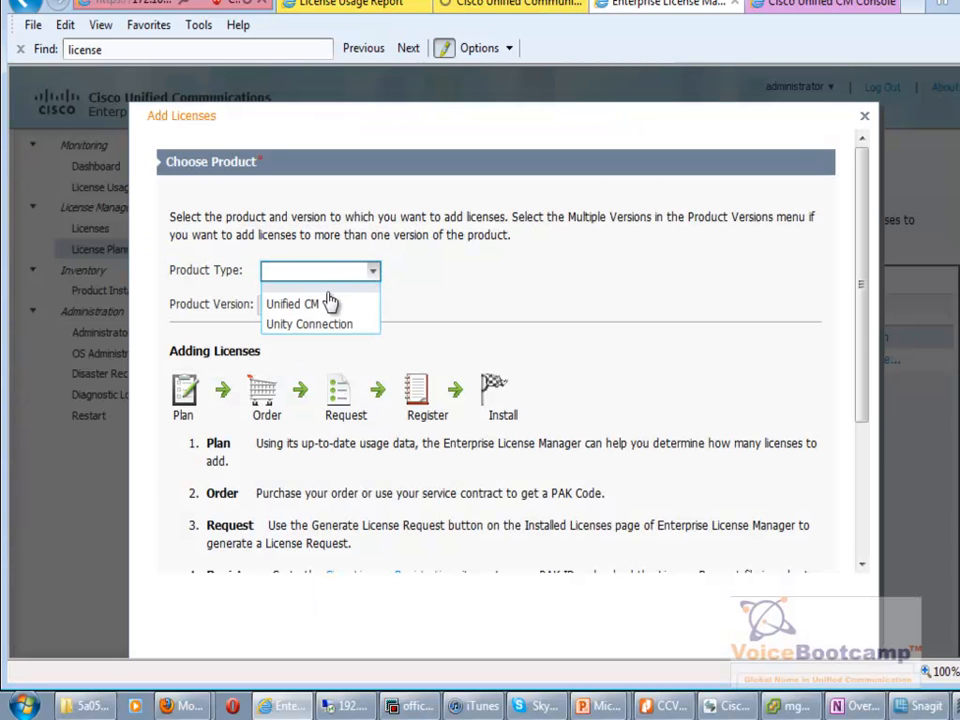
pyautogui.click(321, 305)
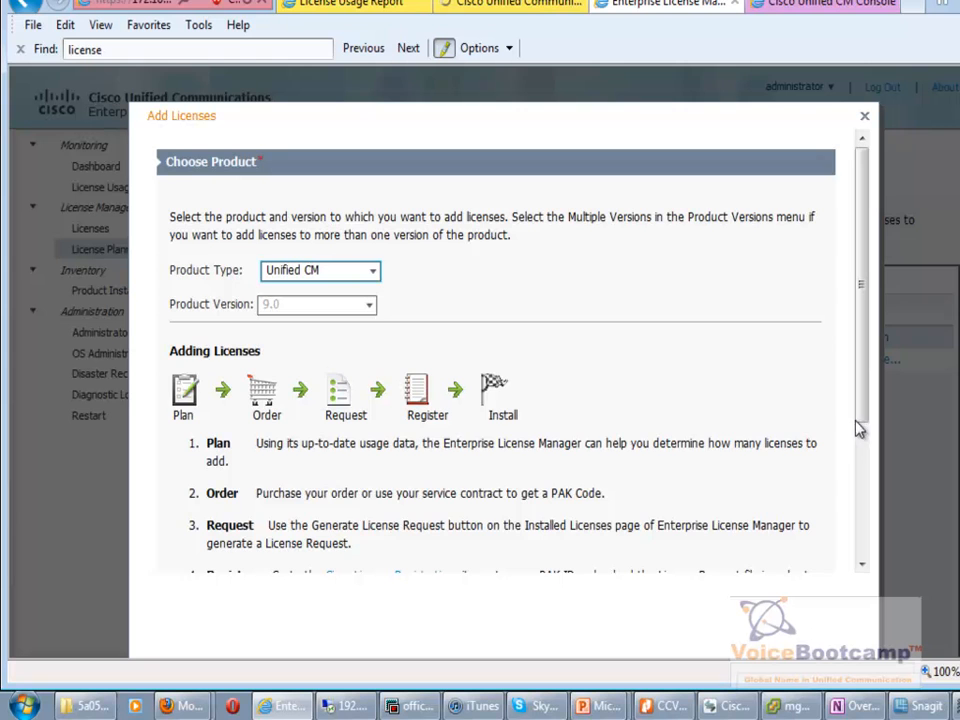
pyautogui.moveTo(866, 444); pyautogui.dragTo(880, 535)
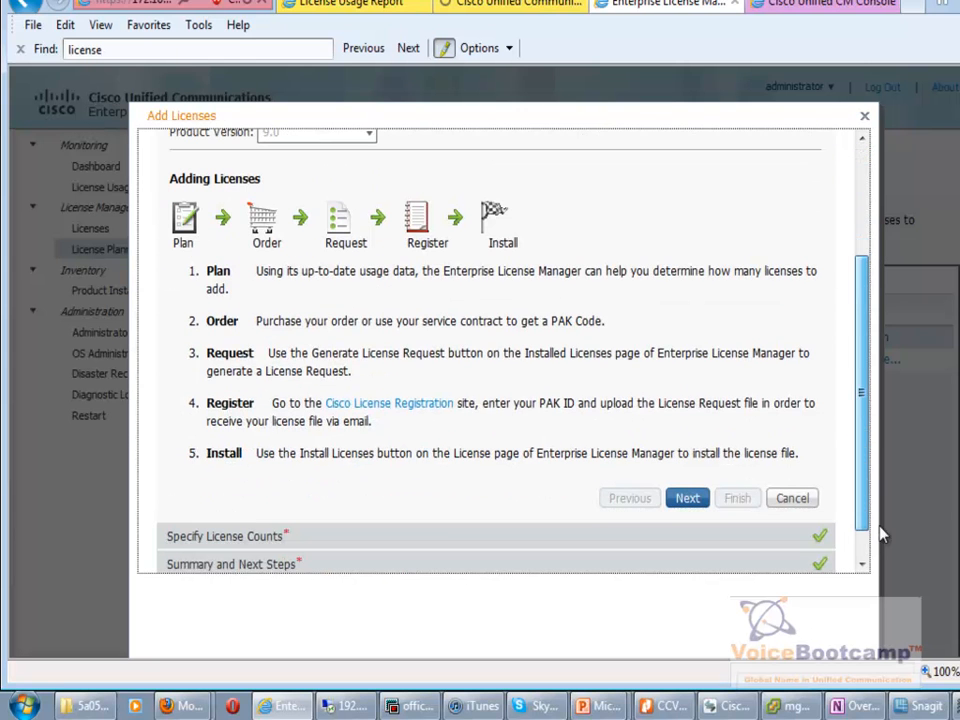
pyautogui.click(706, 500)
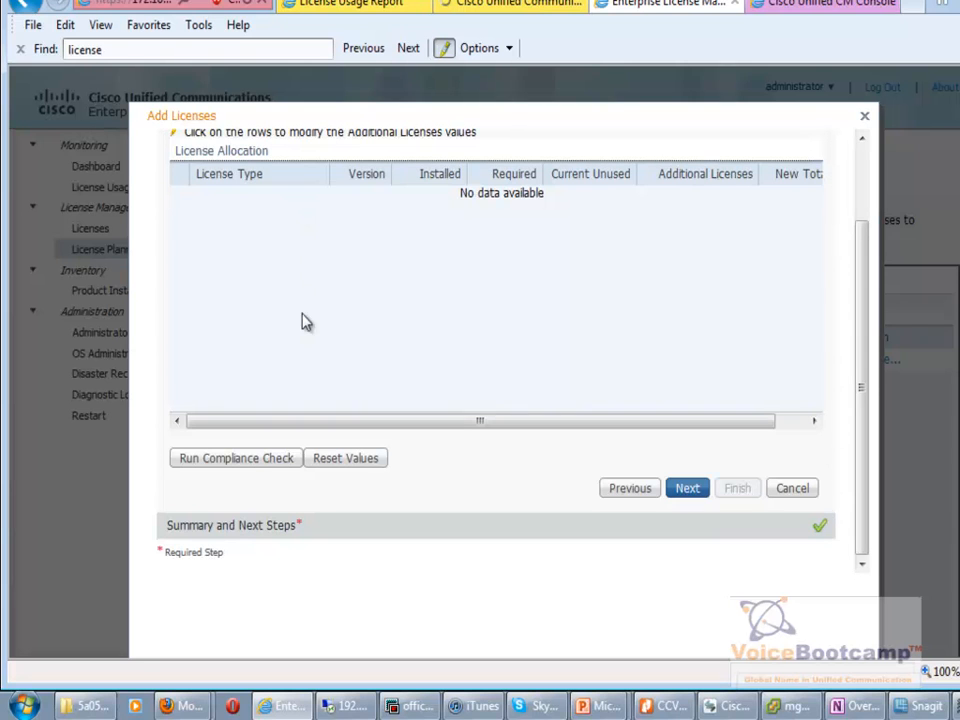
# Run the compliance check, confirm 20 CUWL Professional licenses with 18 unused, and finish.
pyautogui.click(253, 466)
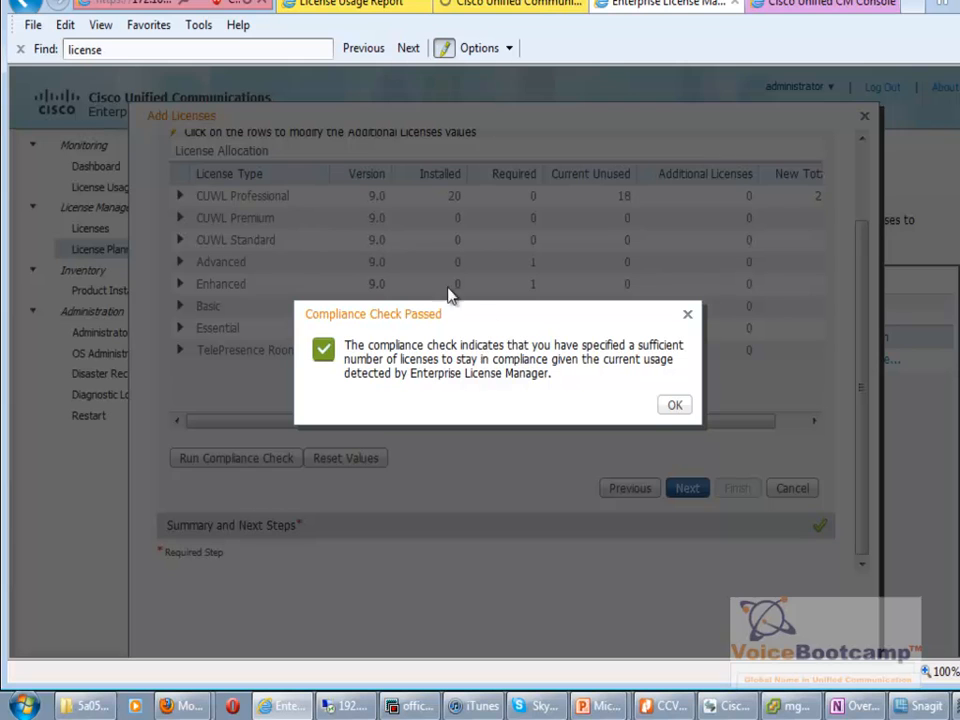
pyautogui.click(677, 405)
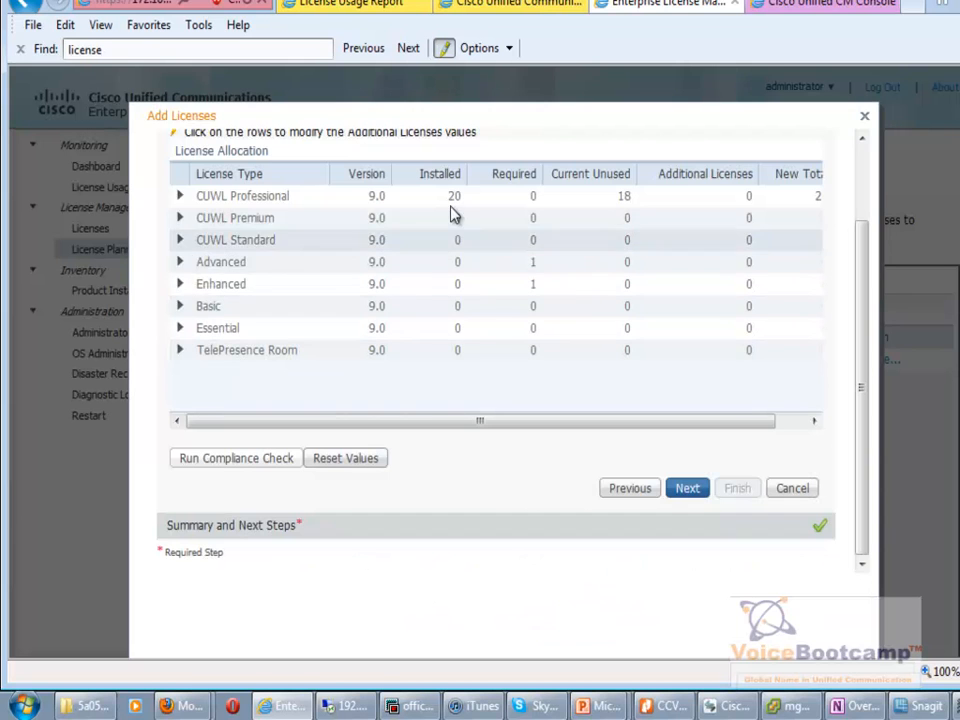
pyautogui.click(451, 205)
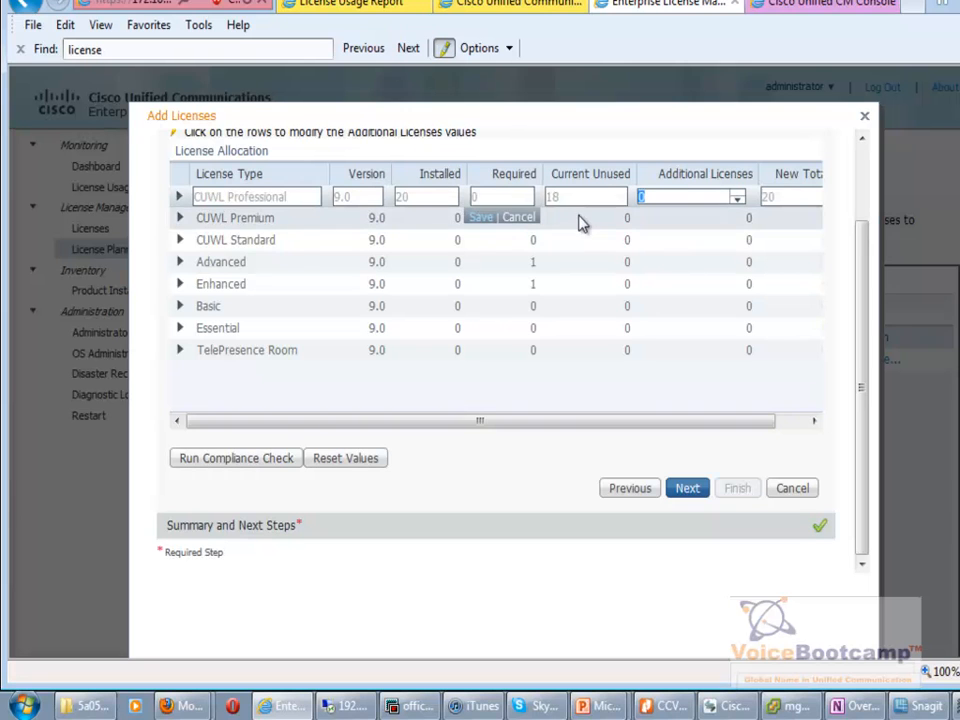
pyautogui.click(583, 203)
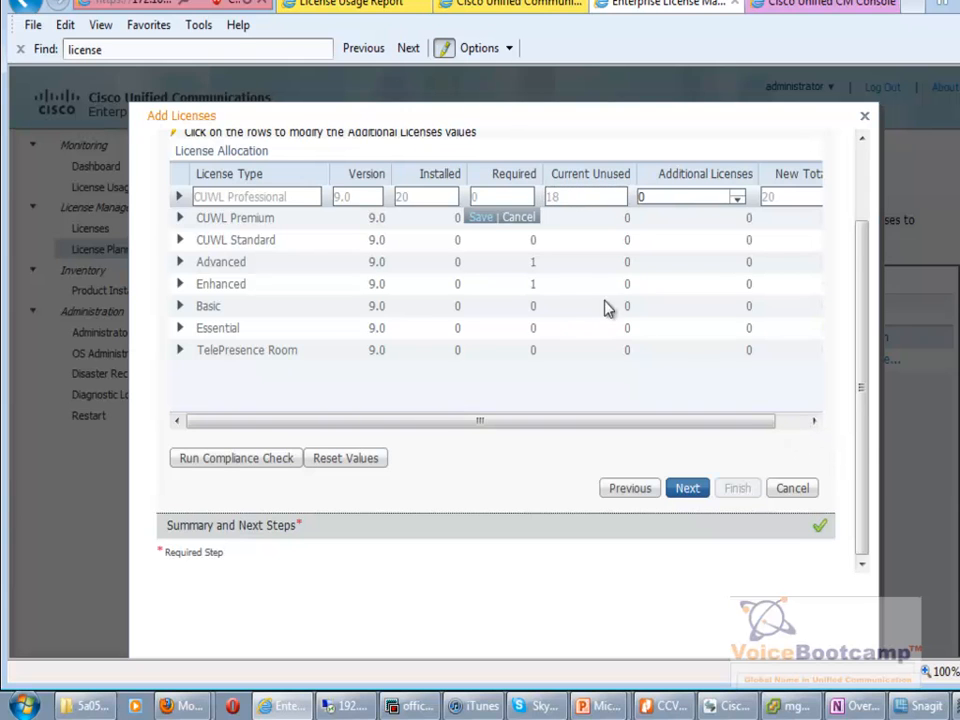
pyautogui.doubleClick(533, 262)
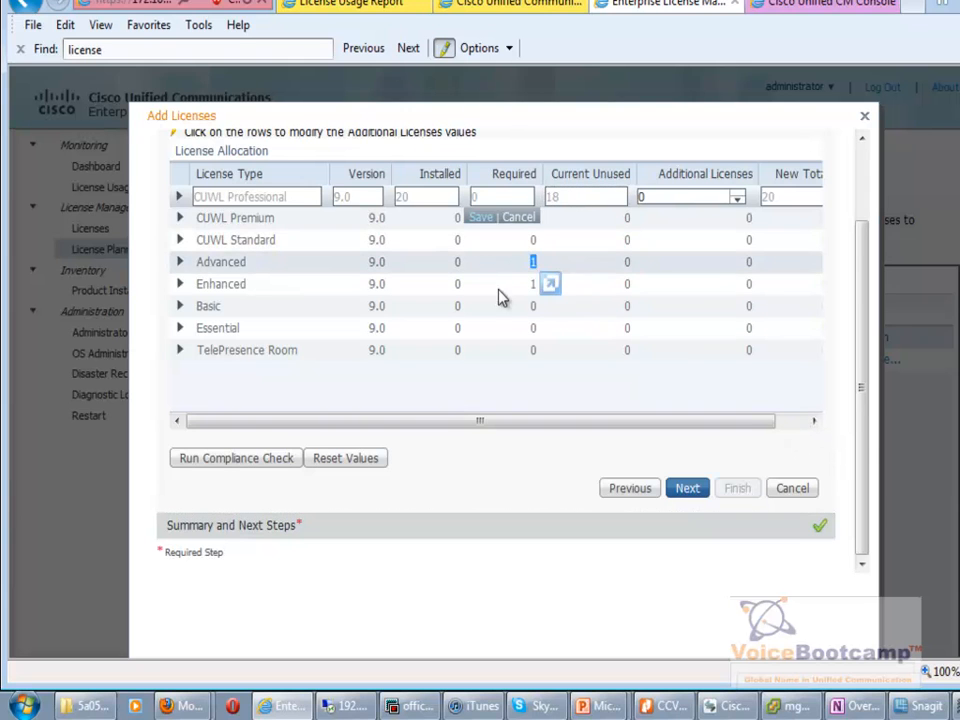
pyautogui.click(535, 286)
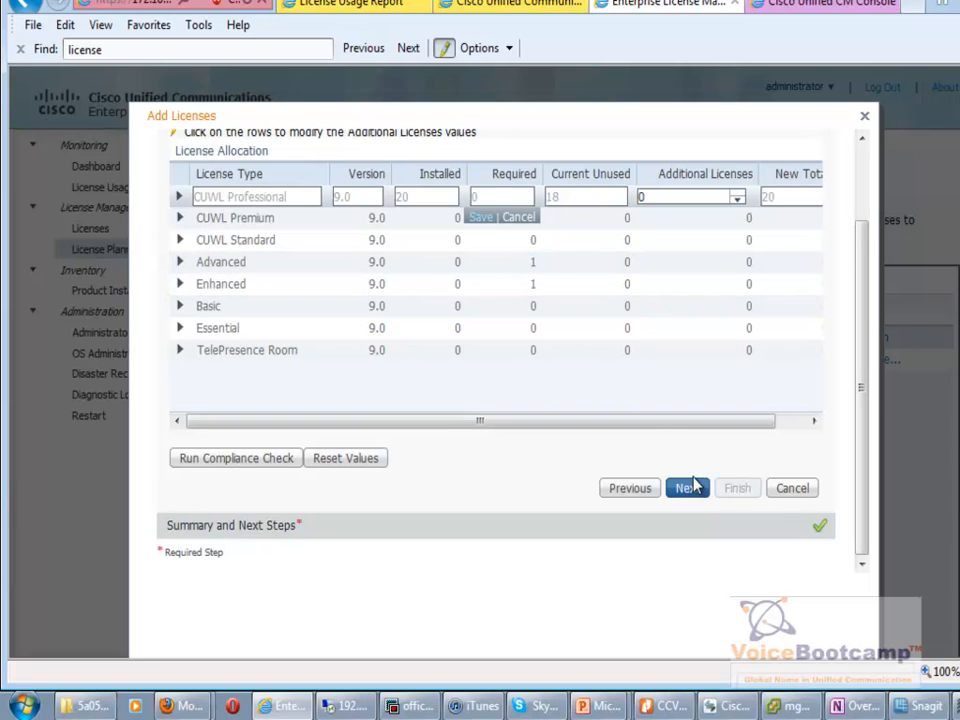
pyautogui.click(790, 492)
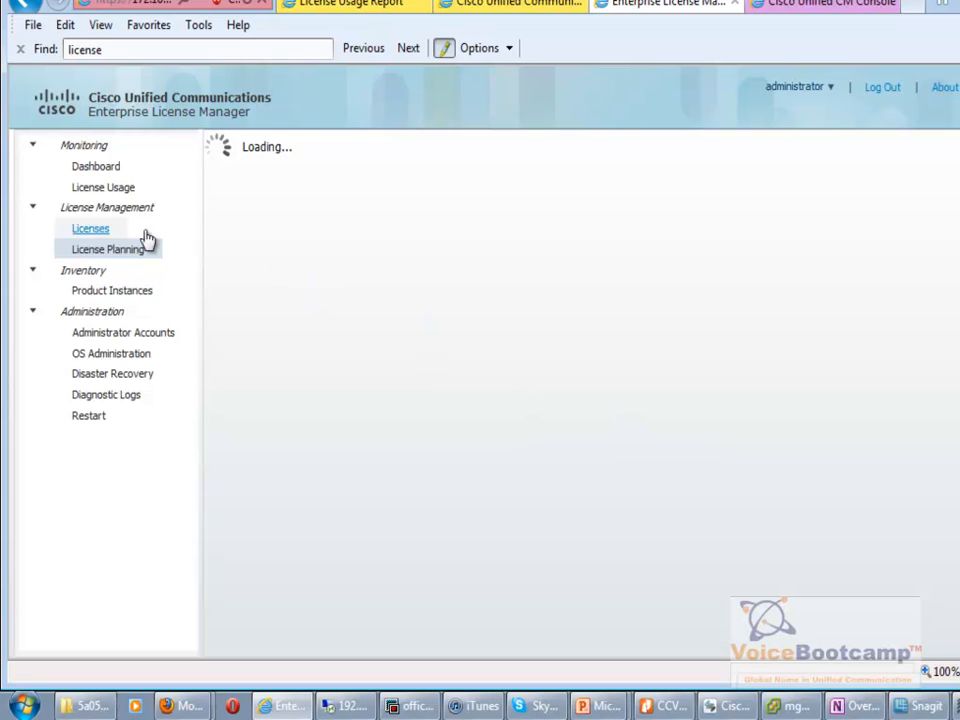
# Review installed licenses, product instances and Dashboard usage showing Advanced and Enhanced requiring 1 each.
pyautogui.click(100, 229)
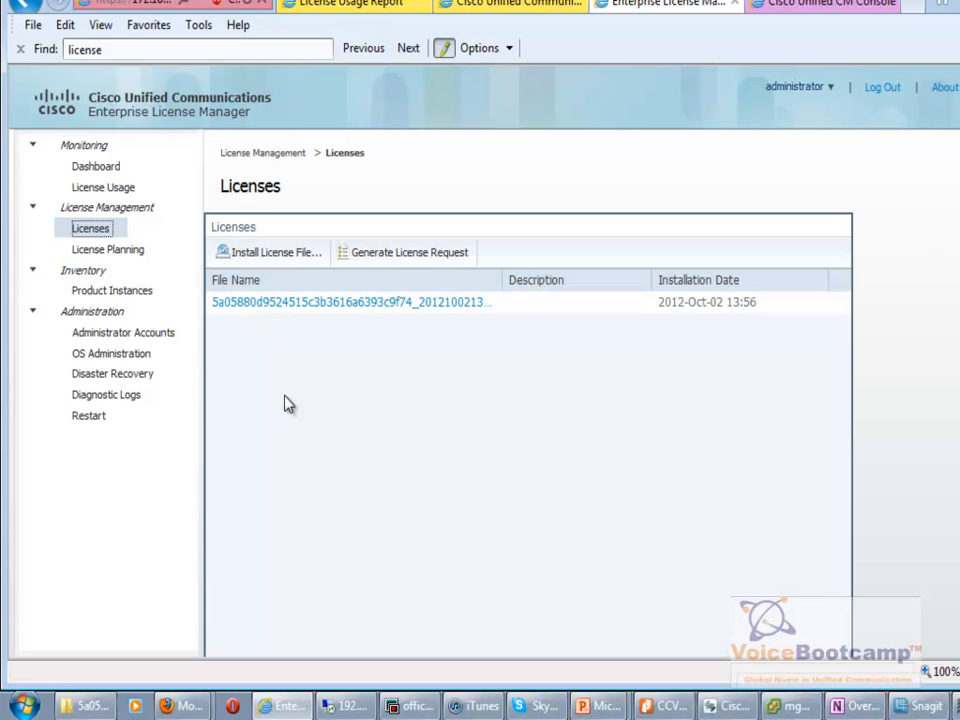
pyautogui.click(110, 291)
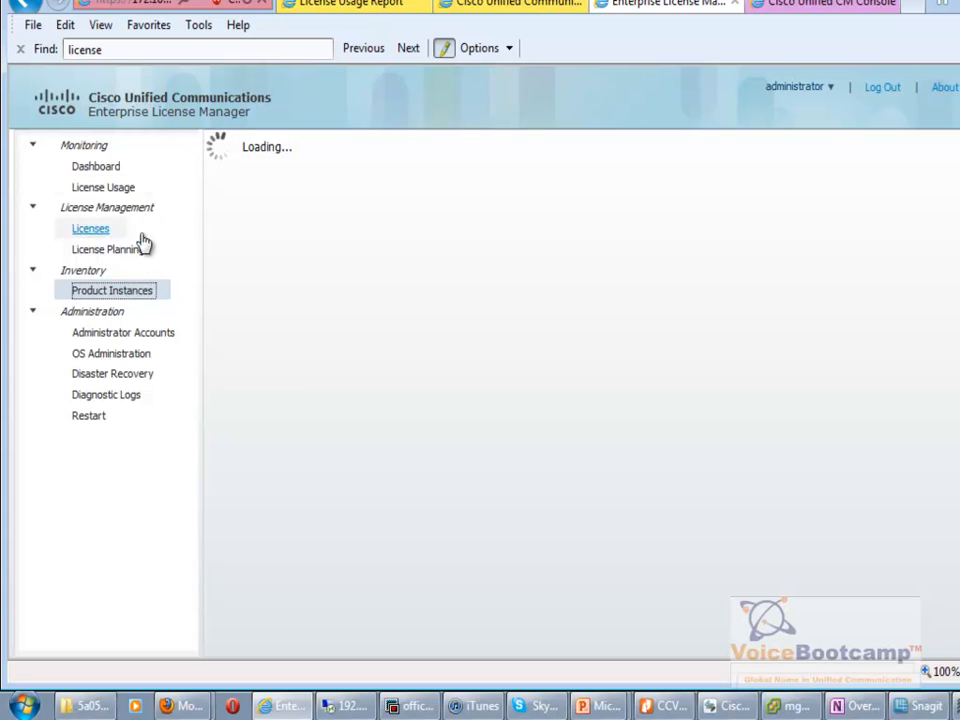
pyautogui.click(88, 167)
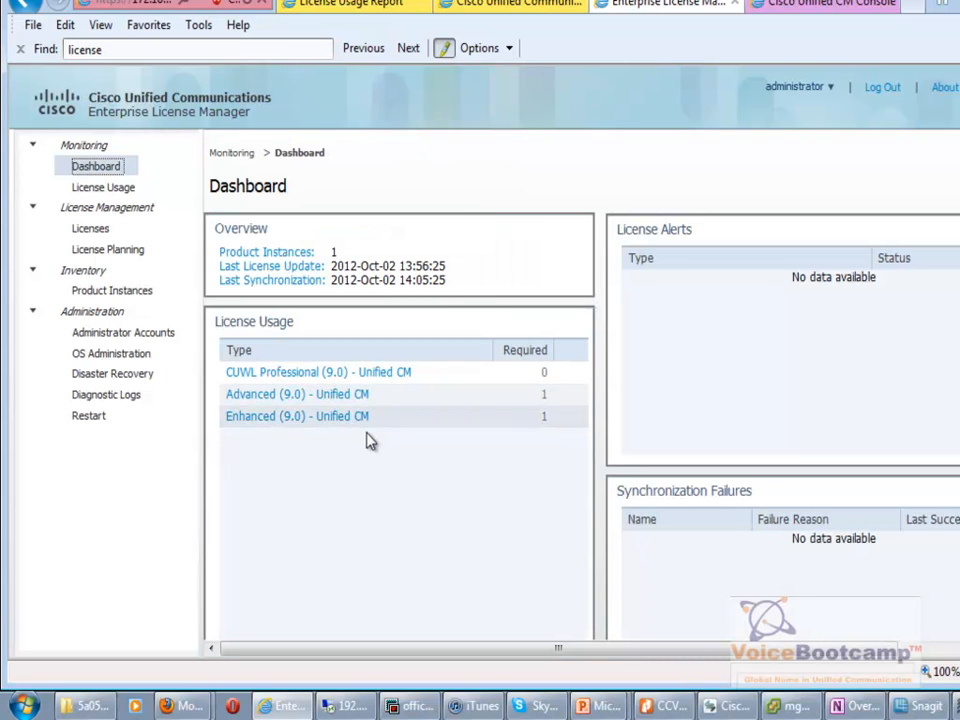
pyautogui.click(780, 385)
pyautogui.scroll(-2, 780, 385)
pyautogui.scroll(2, 780, 385)
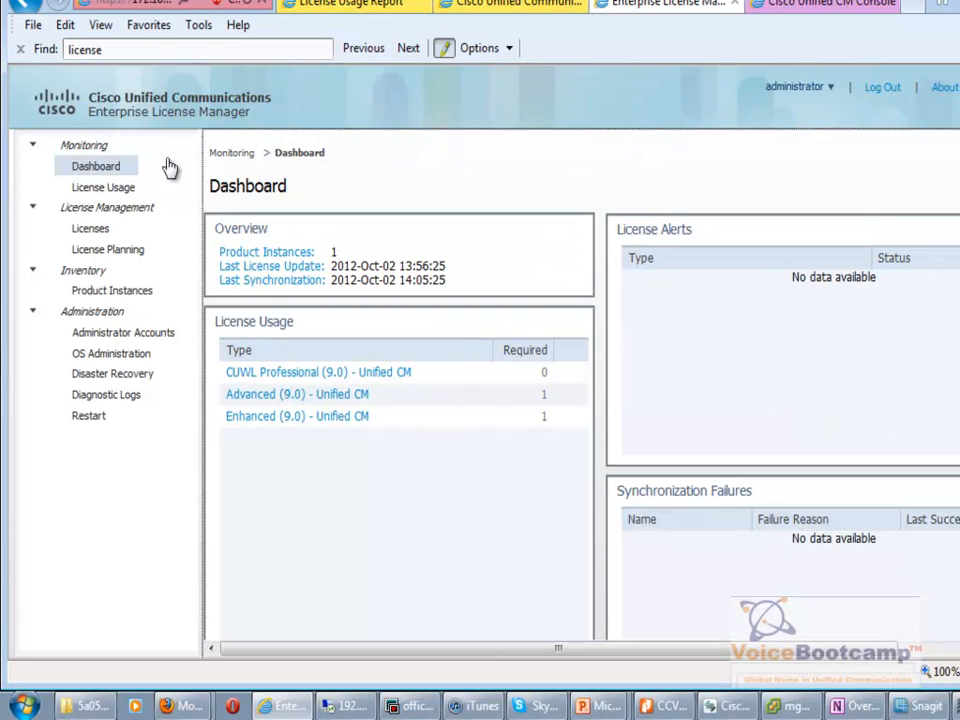
pyautogui.click(100, 189)
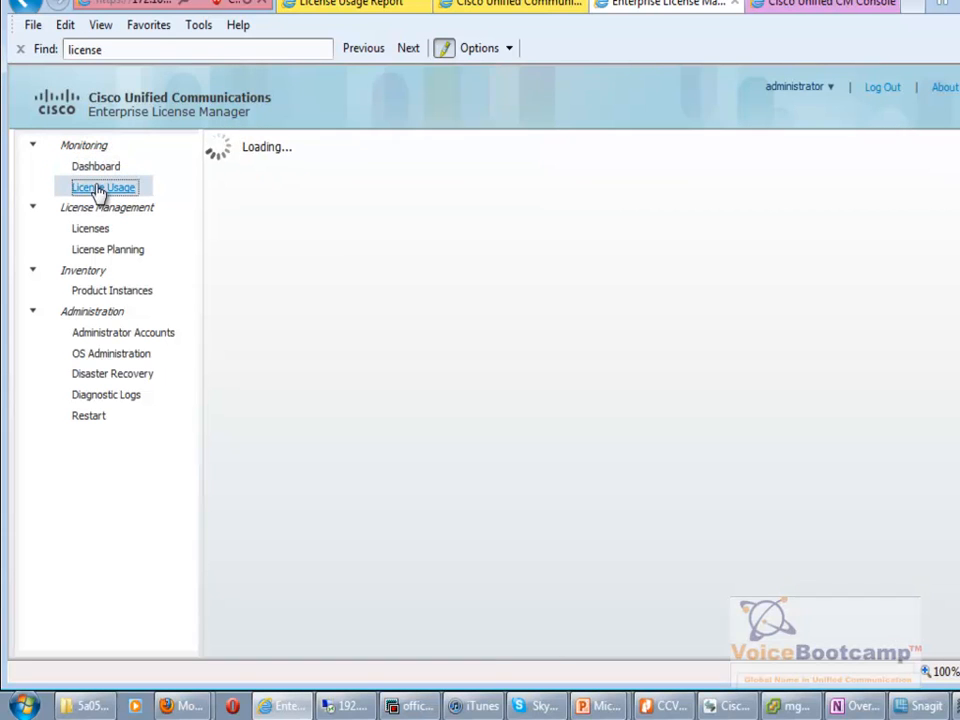